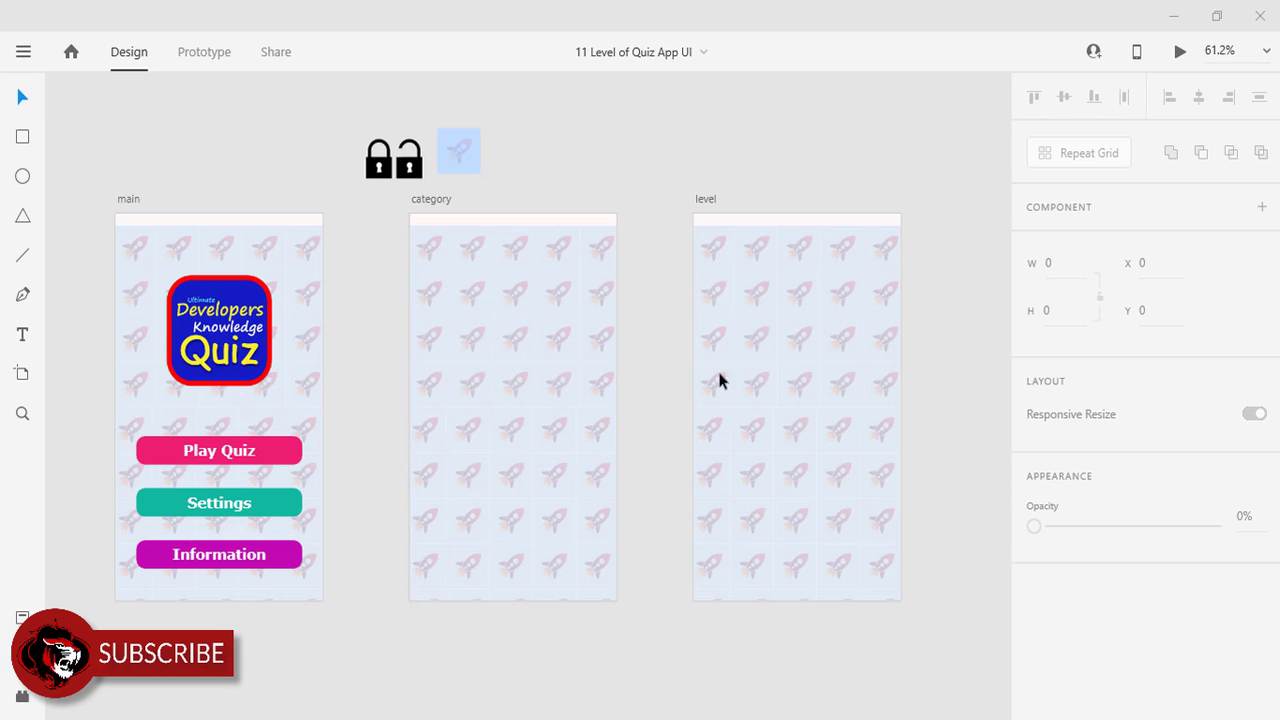
Copy the pink Play Quiz button shape to the top of the category artboard, sized 289 × 105.
{"action": "left_click", "coordinate": [769, 298]}
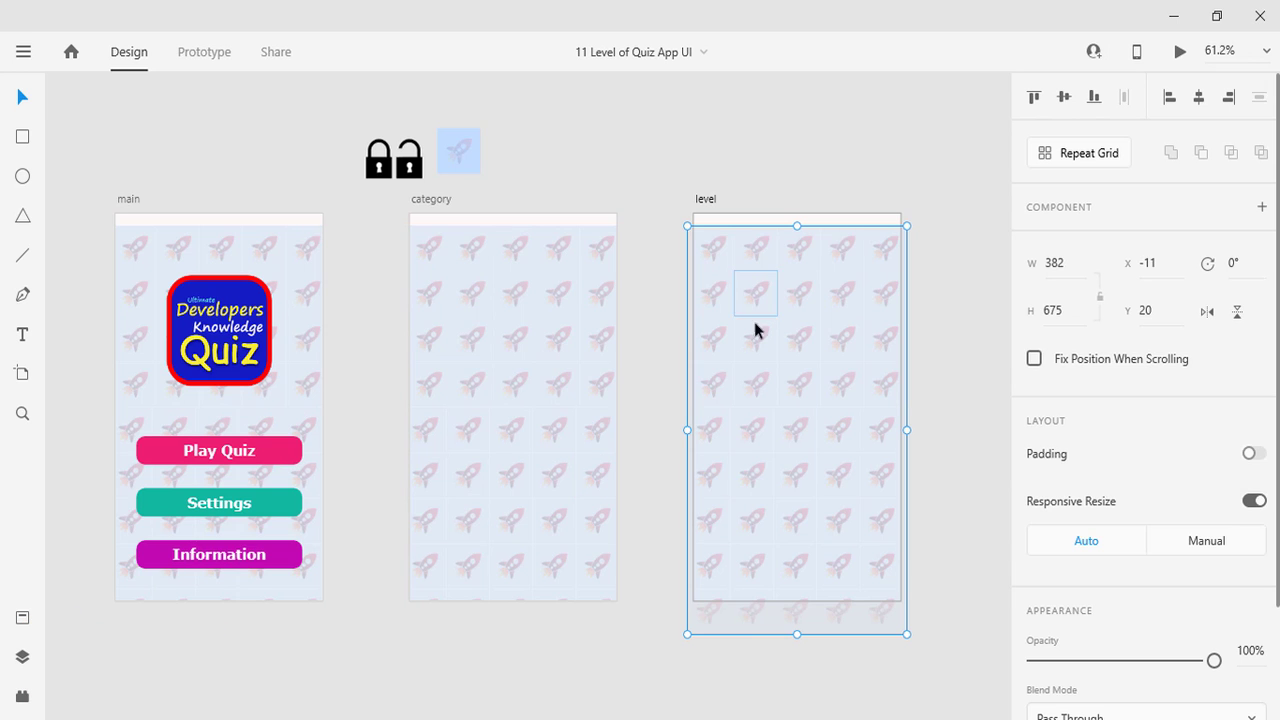
{"action": "left_click", "coordinate": [637, 389]}
{"action": "left_click_drag", "start_coordinate": [648, 388], "coordinate": [654, 360]}
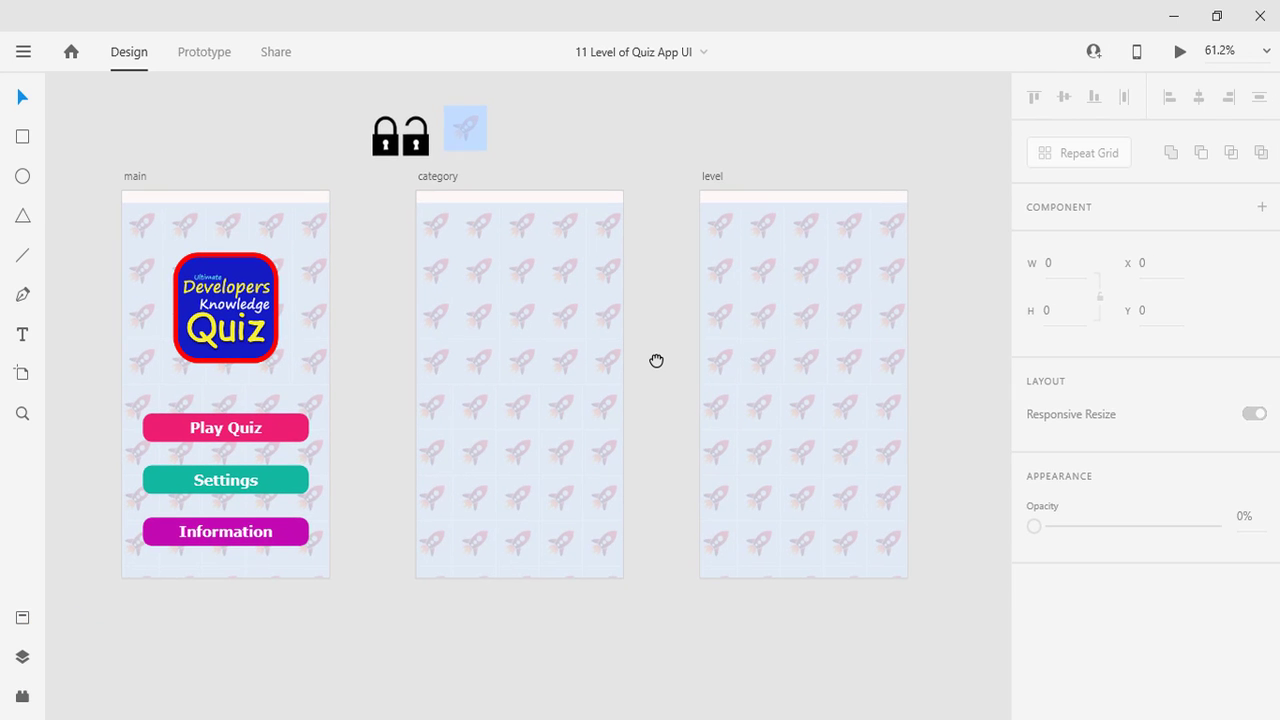
{"action": "left_click", "coordinate": [300, 428]}
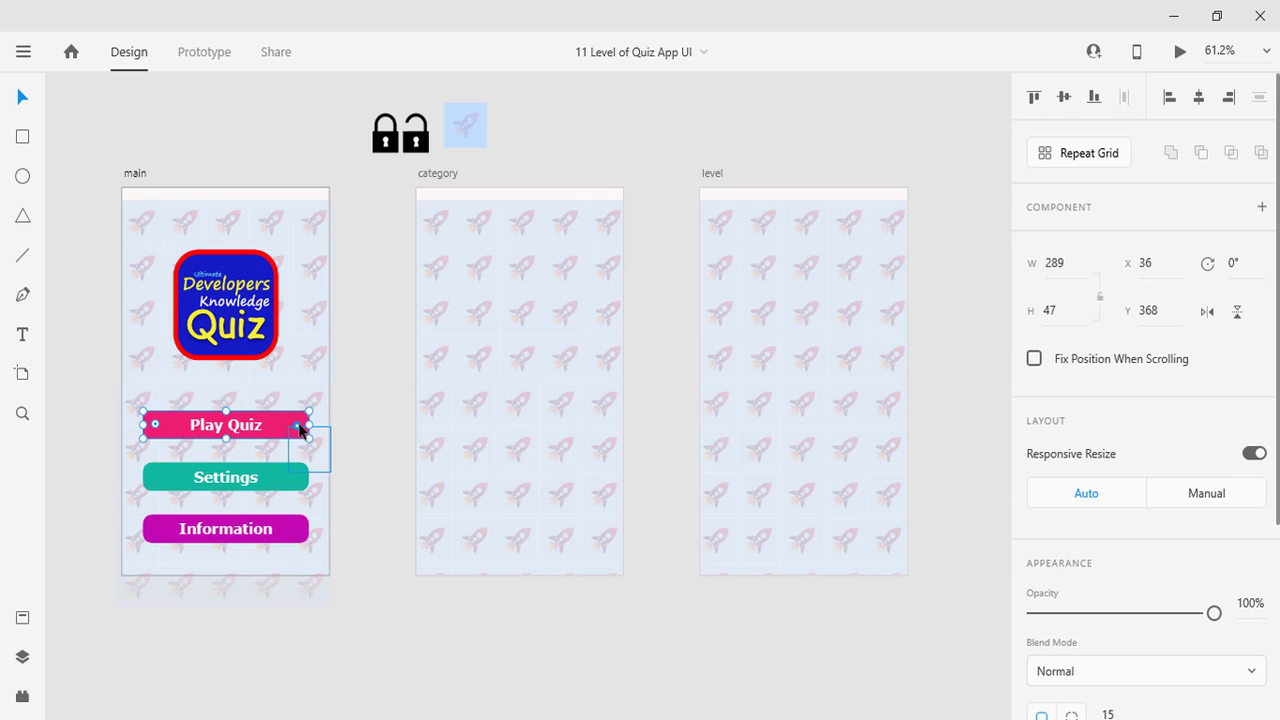
{"action": "mouse_move", "coordinate": [296, 428]}
{"action": "left_mouse_down"}
{"action": "mouse_move", "coordinate": [583, 261]}
{"action": "mouse_move", "coordinate": [577, 247]}
{"action": "mouse_move", "coordinate": [520, 286]}
{"action": "left_mouse_up"}
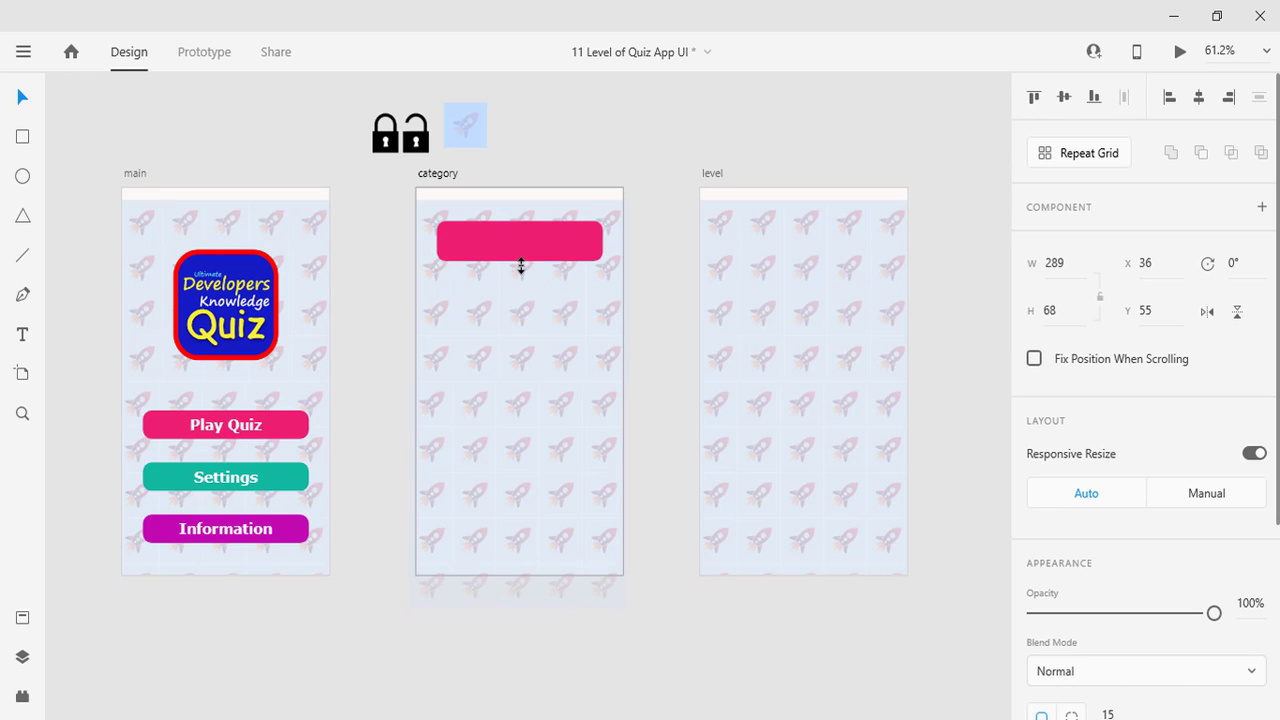
Copy the Play Quiz label onto the new button as a centred 35 pt bold 'Java' label.
{"action": "left_click", "coordinate": [256, 431]}
{"action": "left_click_drag", "start_coordinate": [256, 431], "coordinate": [535, 262]}
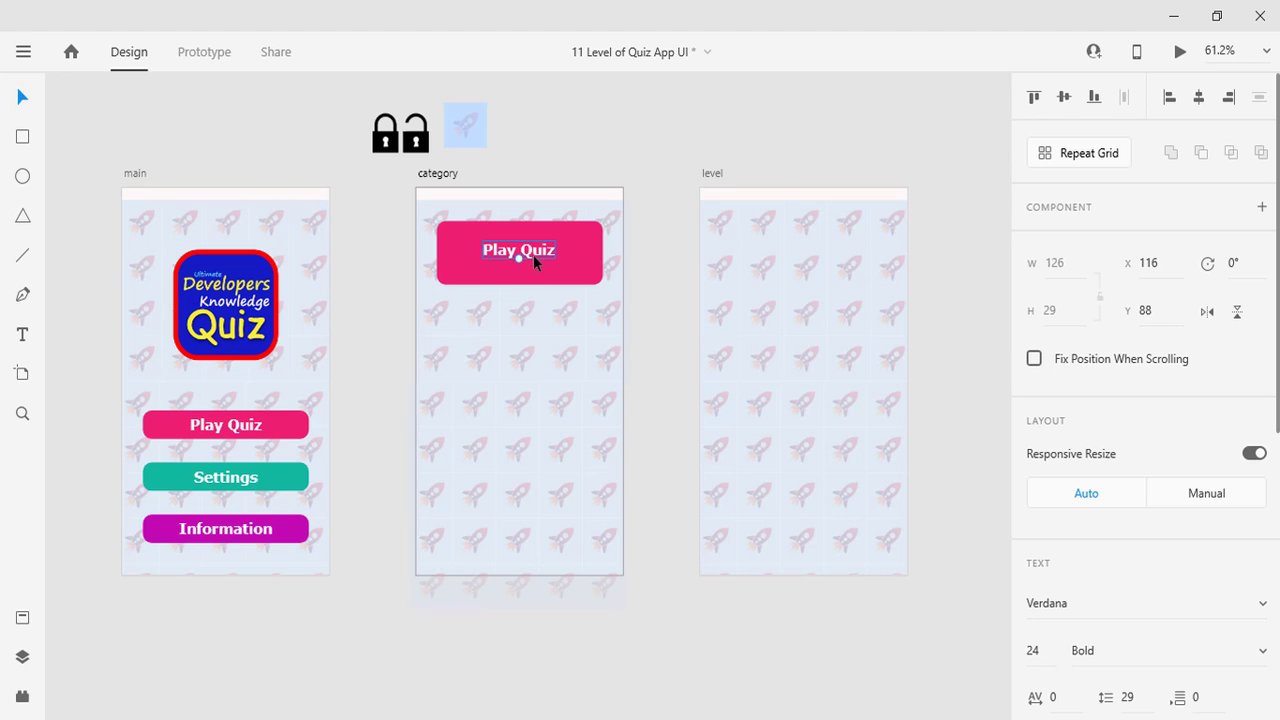
{"action": "double_click", "coordinate": [535, 252]}
{"action": "type", "text": "Java"}
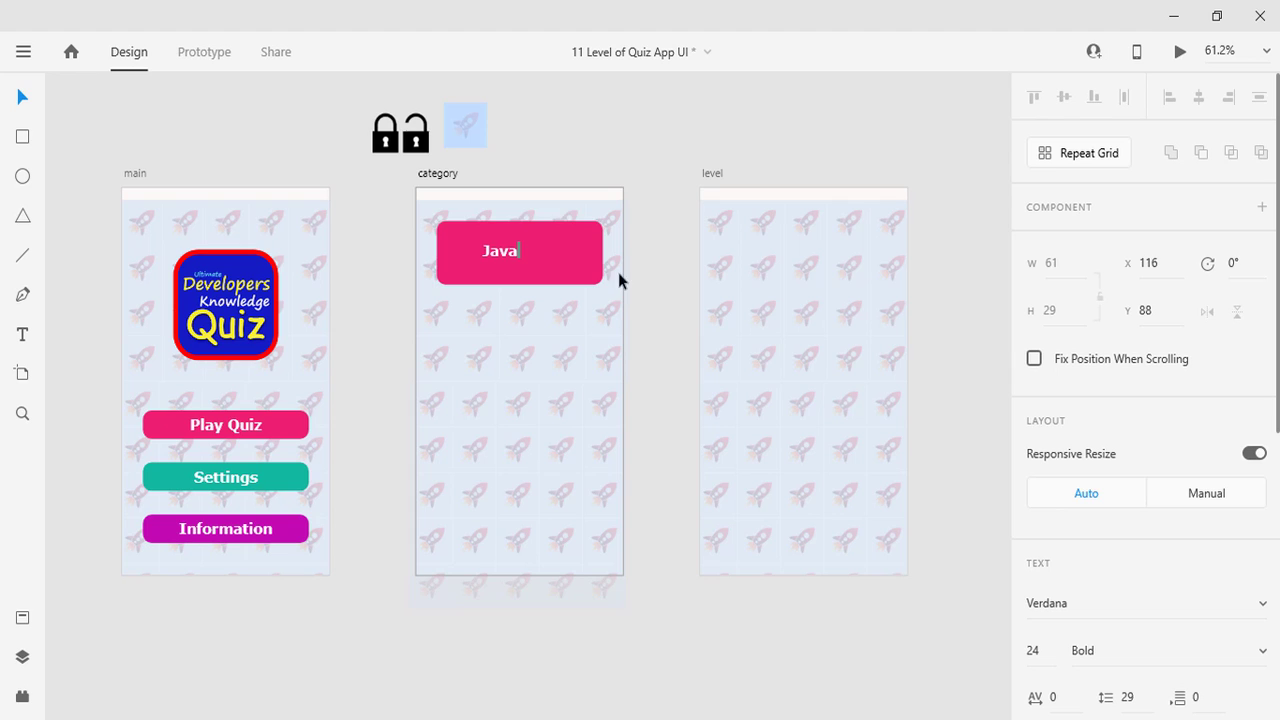
{"action": "key", "text": "Escape"}
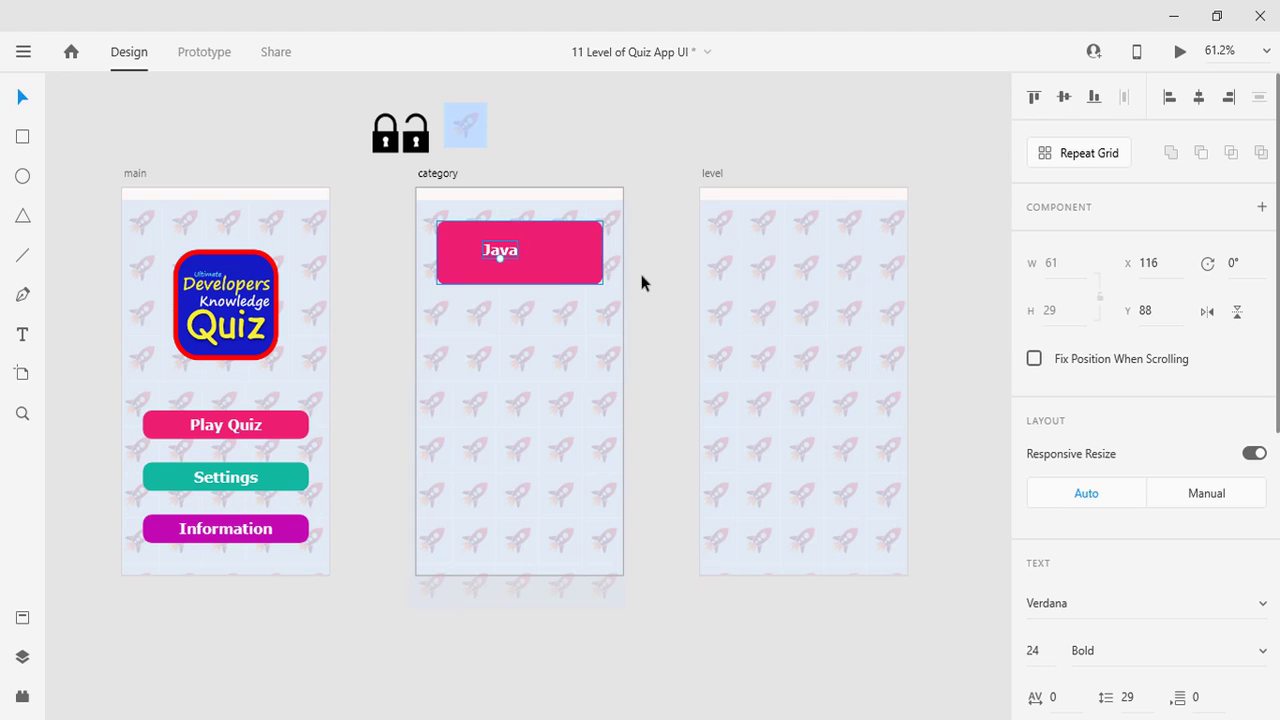
{"action": "mouse_move", "coordinate": [501, 254]}
{"action": "left_mouse_down"}
{"action": "mouse_move", "coordinate": [522, 270]}
{"action": "mouse_move", "coordinate": [527, 255]}
{"action": "left_mouse_up"}
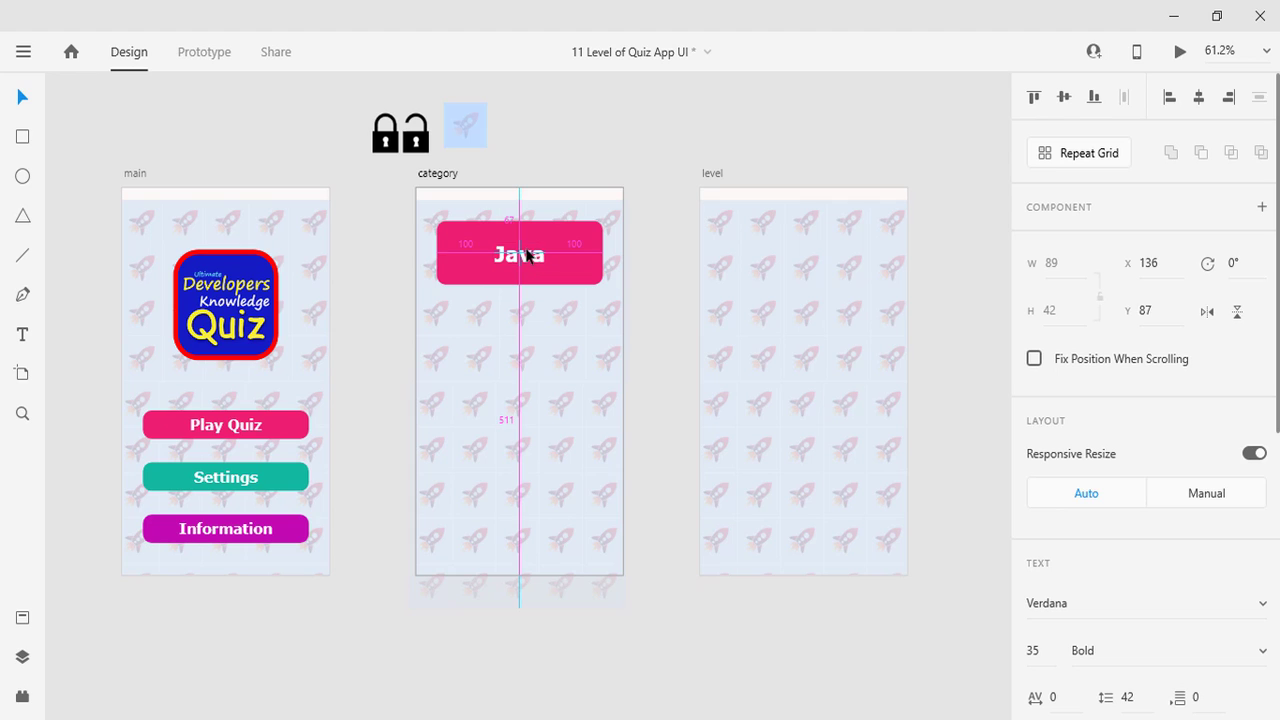
{"action": "left_click", "coordinate": [556, 272], "text": "shift"}
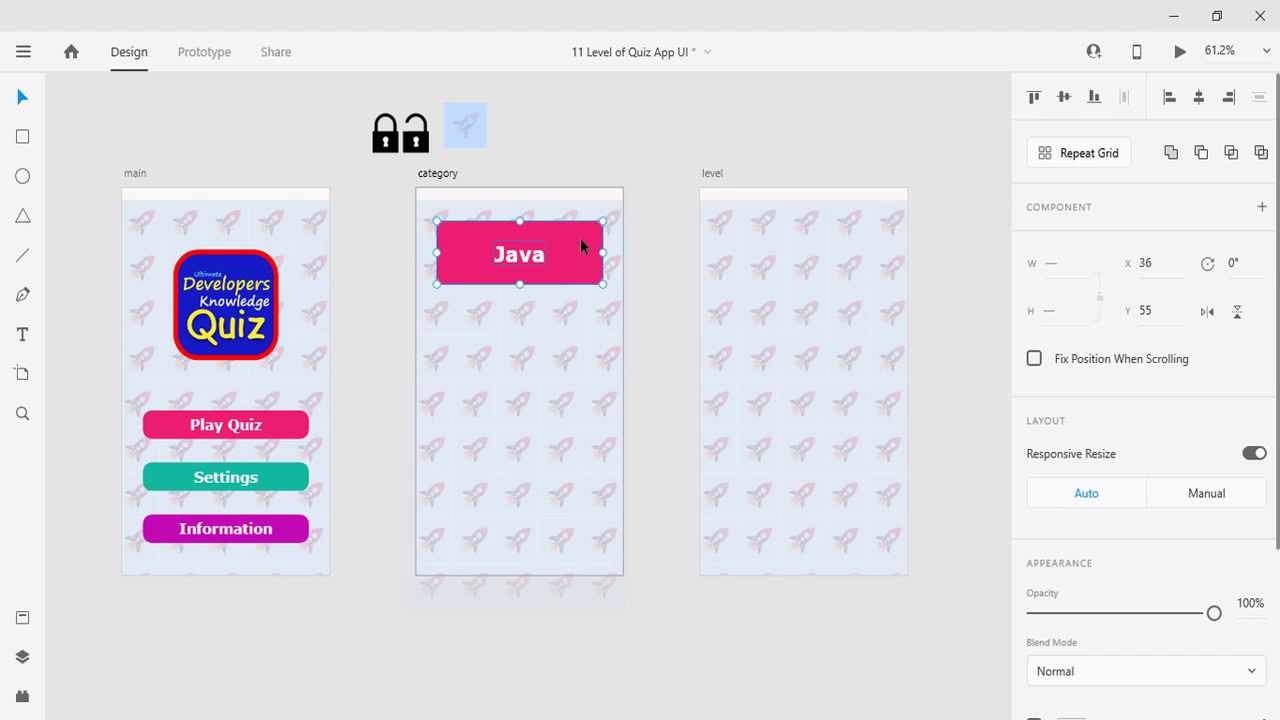
Duplicate the Java button into a vertical stack and relabel the second one 'Kotlin'.
{"action": "left_click_drag", "start_coordinate": [580, 238], "coordinate": [560, 531]}
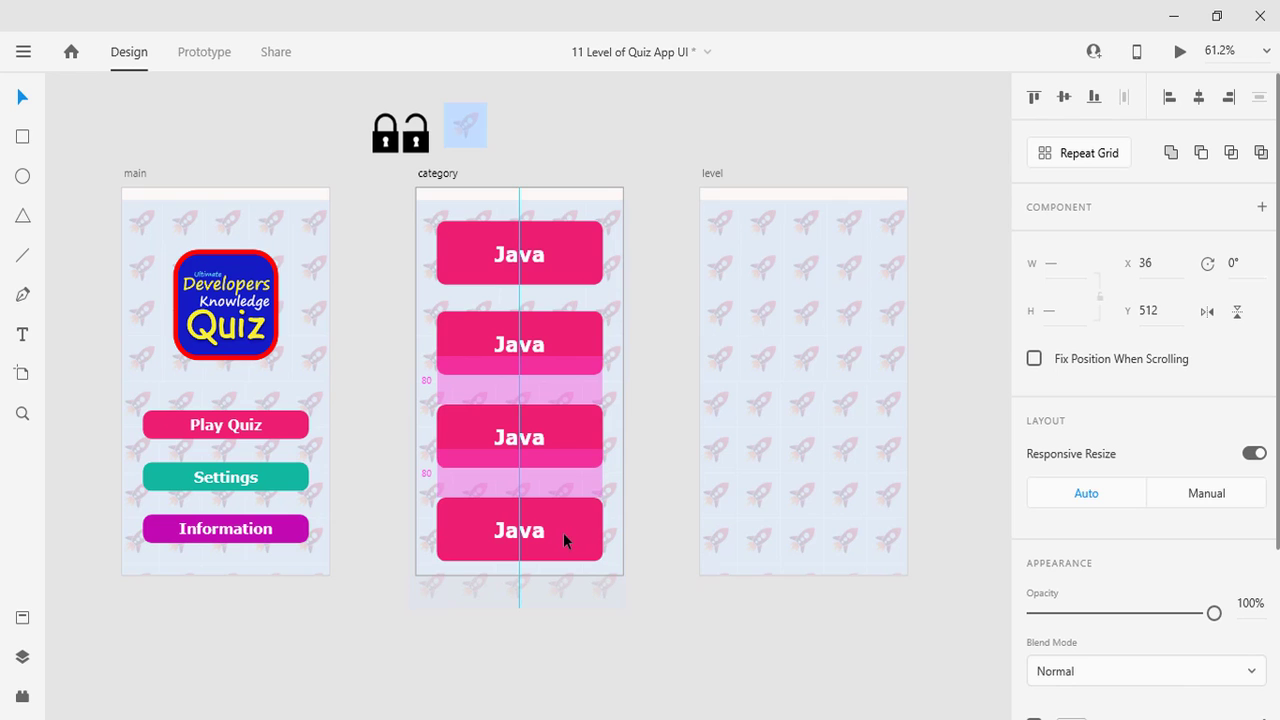
{"action": "left_click", "coordinate": [651, 451]}
{"action": "double_click", "coordinate": [530, 343]}
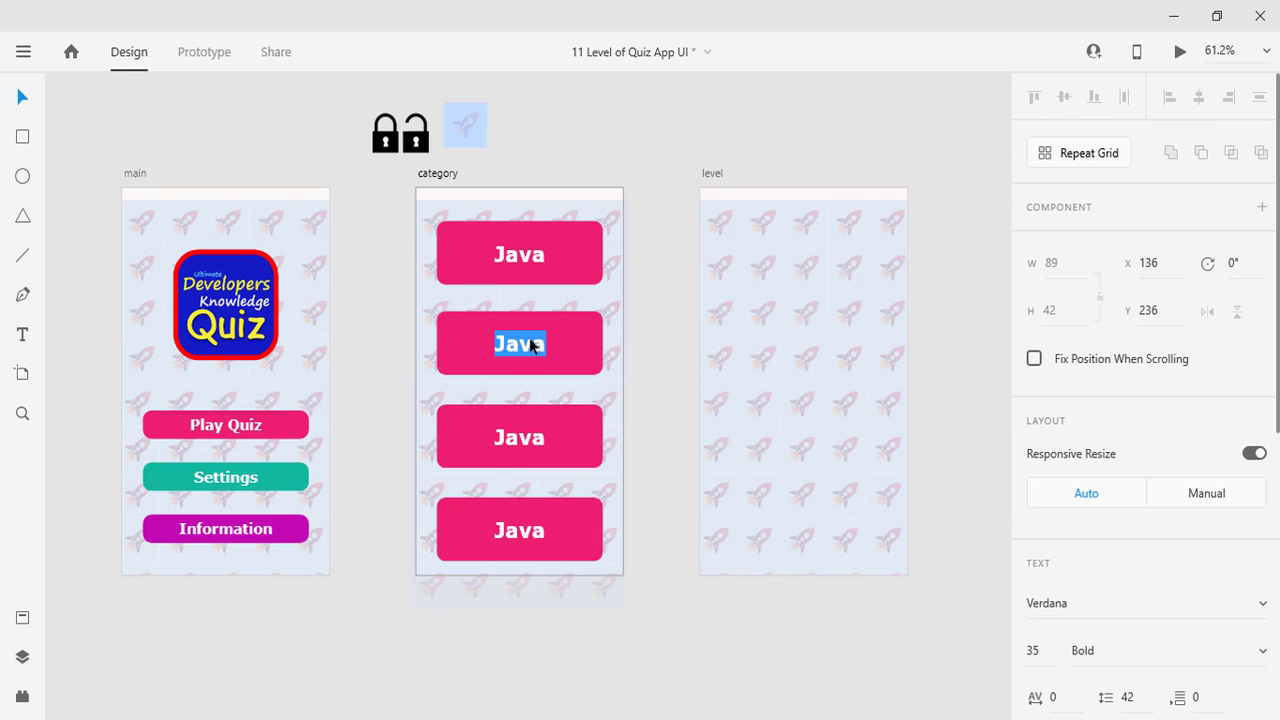
{"action": "type", "text": "Kotlin"}
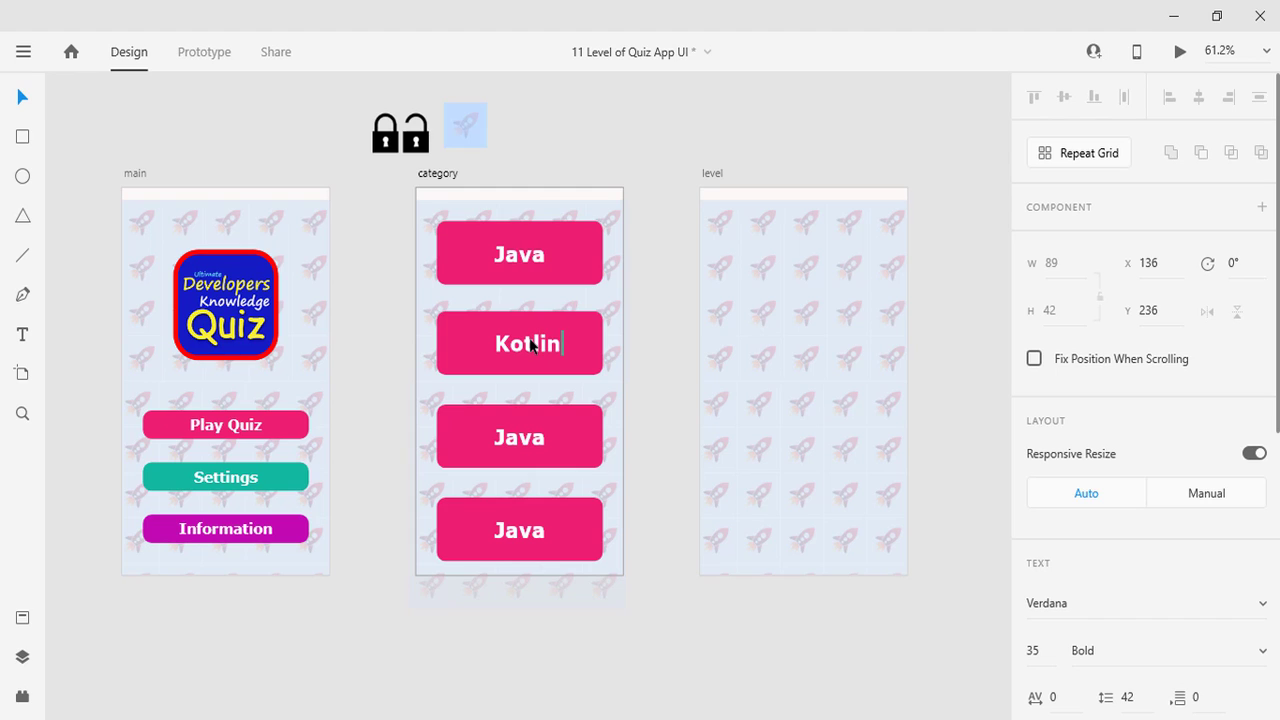
Relabel the third and fourth buttons 'Python' and 'Dart', then select the Dart button.
{"action": "double_click", "coordinate": [530, 445]}
{"action": "double_click", "coordinate": [528, 444]}
{"action": "type", "text": "P"}
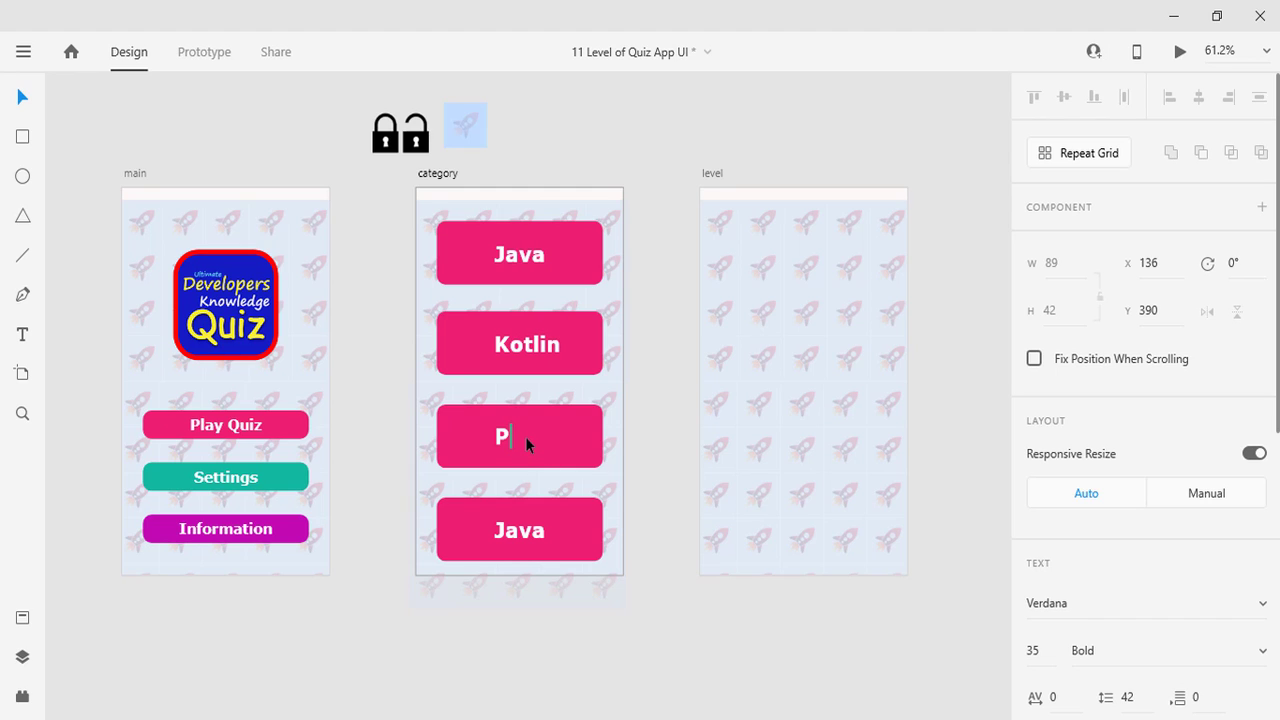
{"action": "type", "text": "ython"}
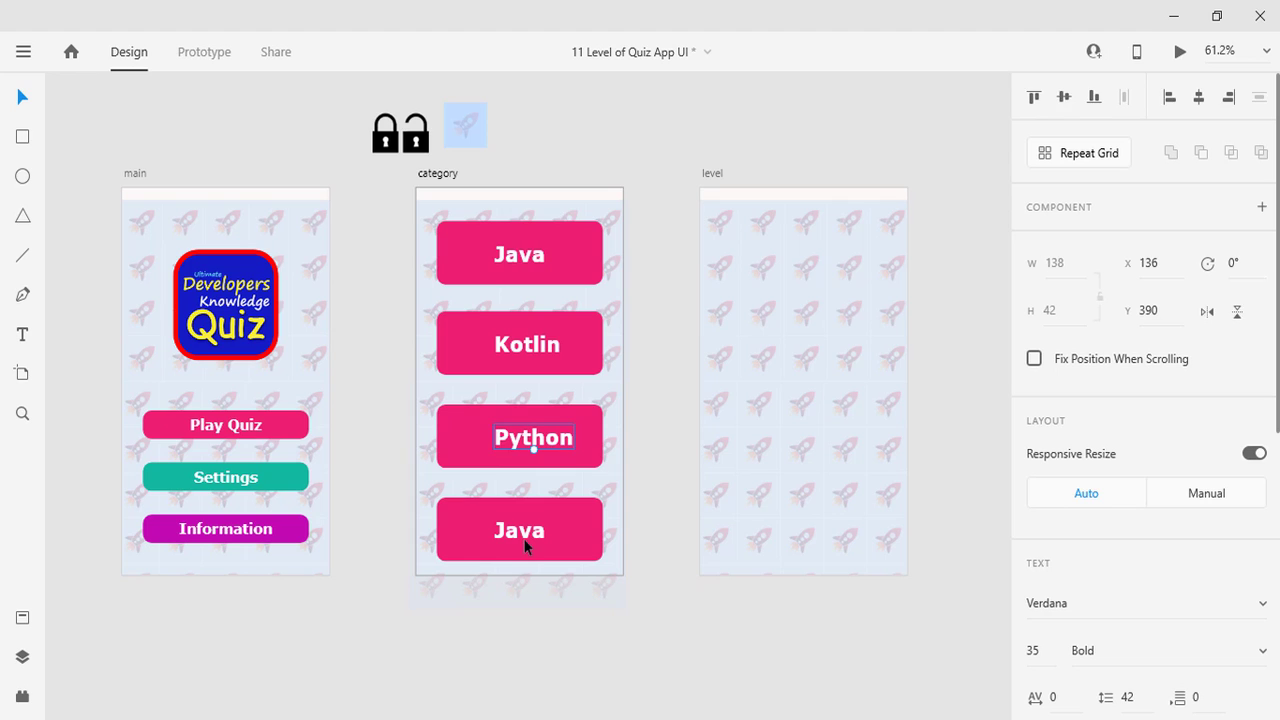
{"action": "double_click", "coordinate": [522, 540]}
{"action": "type", "text": "art"}
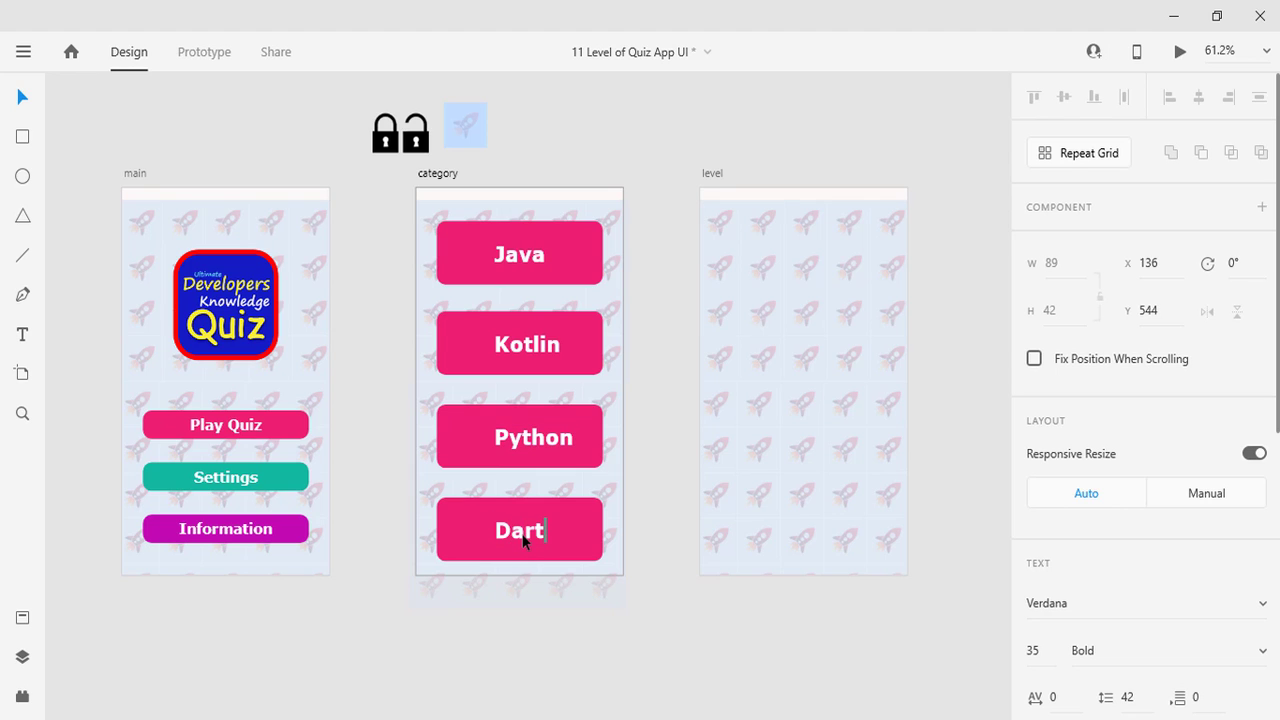
{"action": "key", "text": "Escape"}
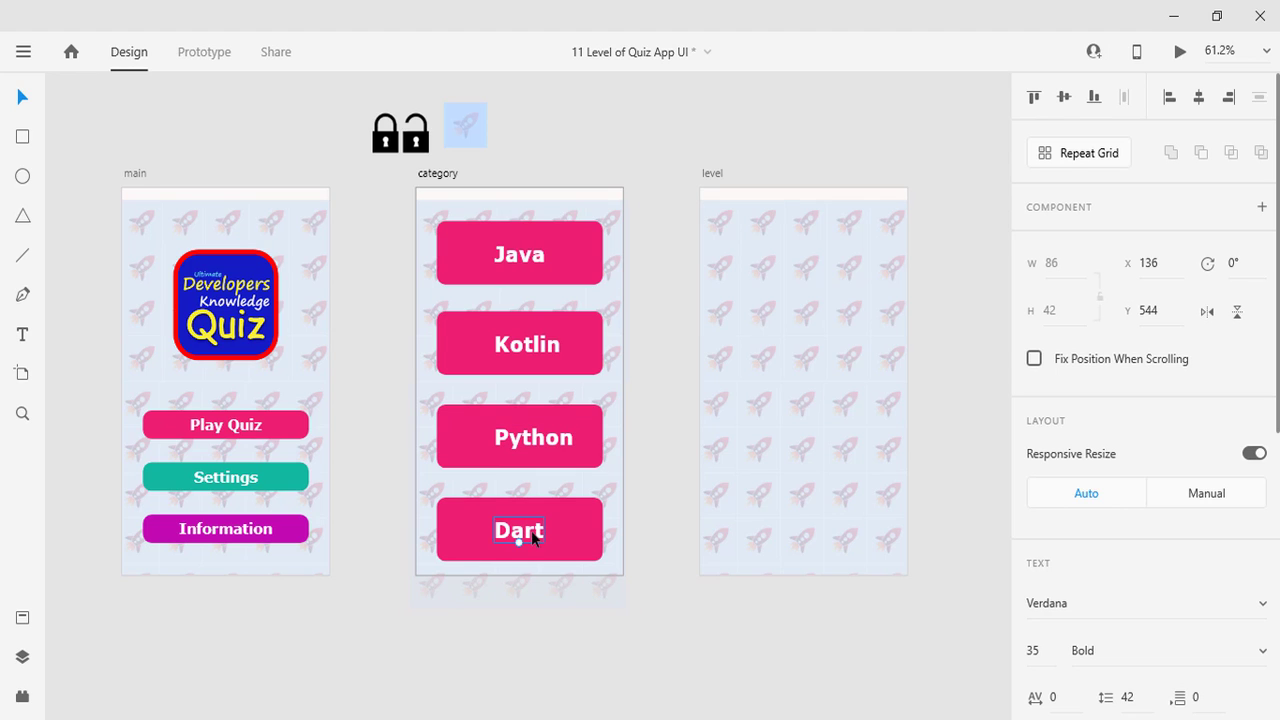
{"action": "left_click", "coordinate": [533, 437], "text": "shift"}
{"action": "left_click", "coordinate": [613, 562]}
{"action": "left_click", "coordinate": [534, 534]}
{"action": "key", "text": "Escape"}
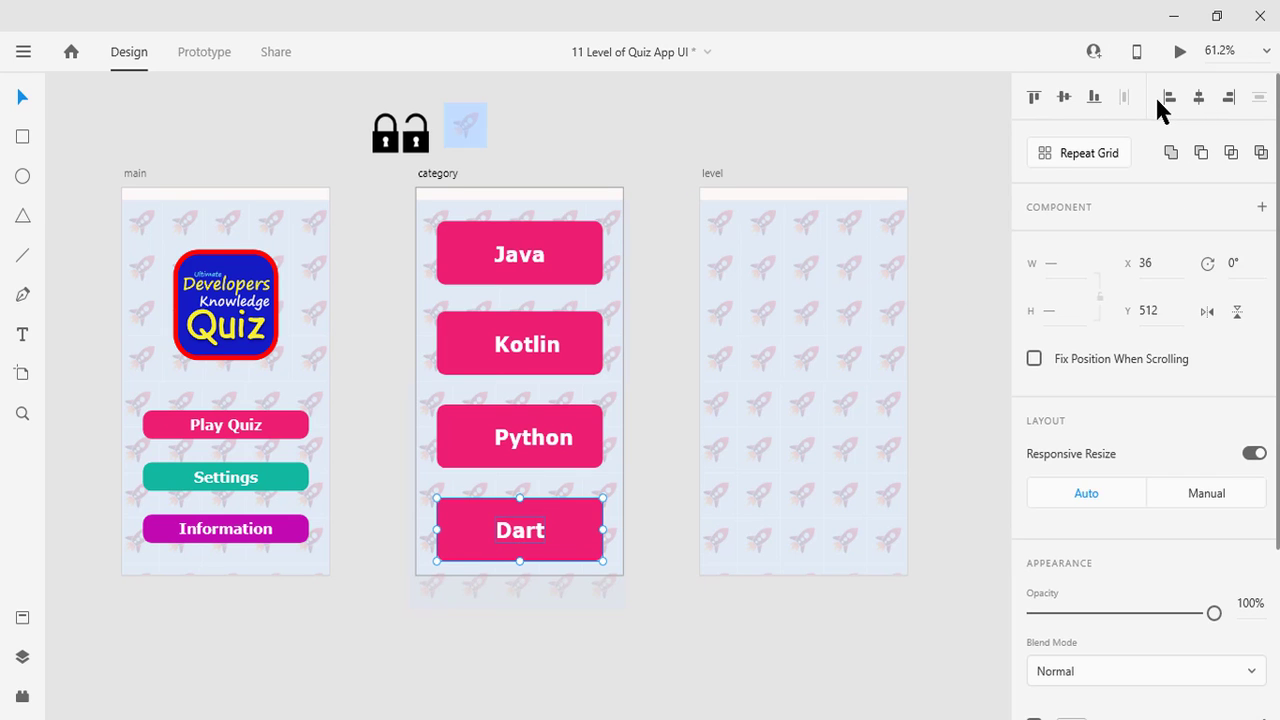
Horizontally centre the Python and Kotlin labels within their pink buttons.
{"action": "double_click", "coordinate": [568, 437]}
{"action": "key", "text": "Escape"}
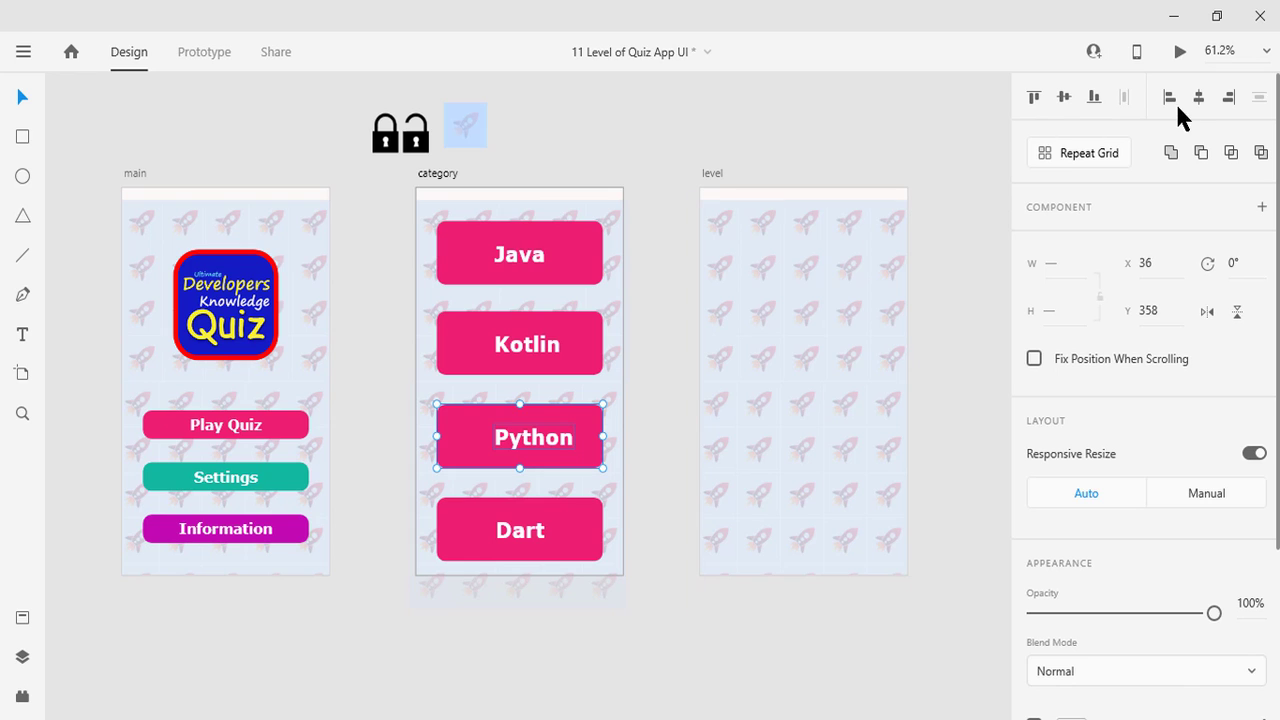
{"action": "left_click", "coordinate": [1195, 97]}
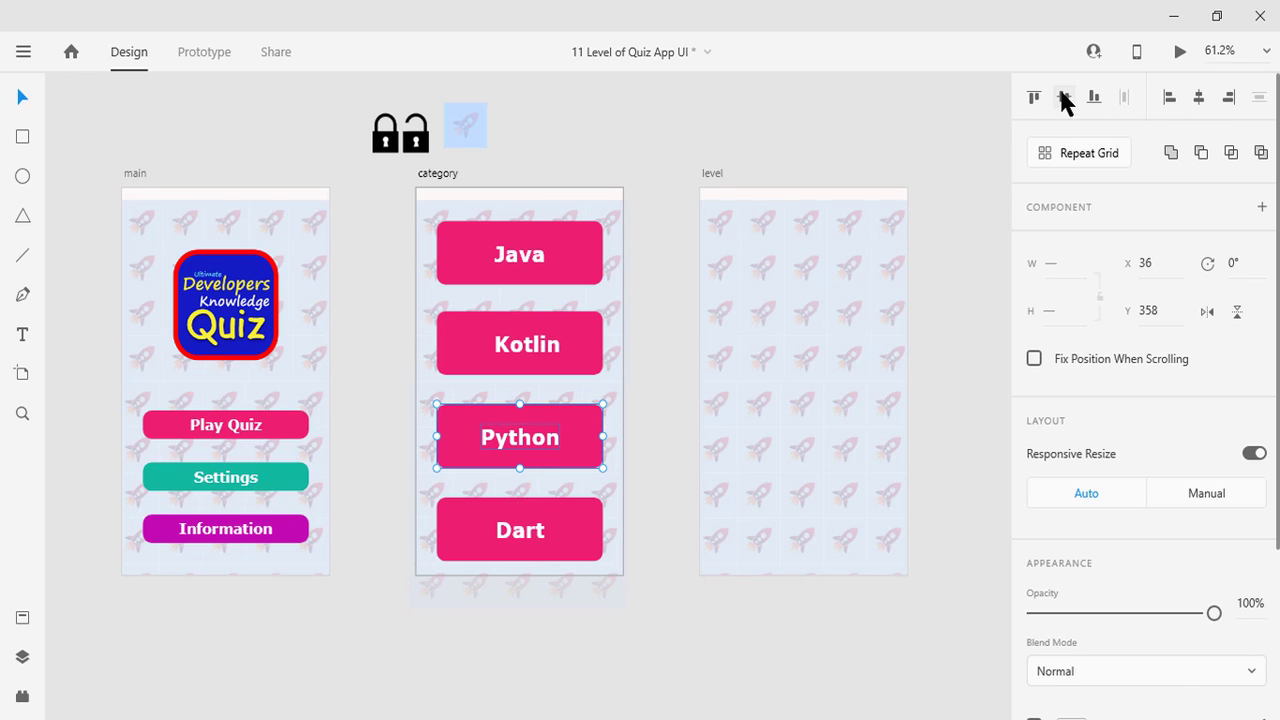
{"action": "left_click", "coordinate": [940, 348]}
{"action": "double_click", "coordinate": [537, 345]}
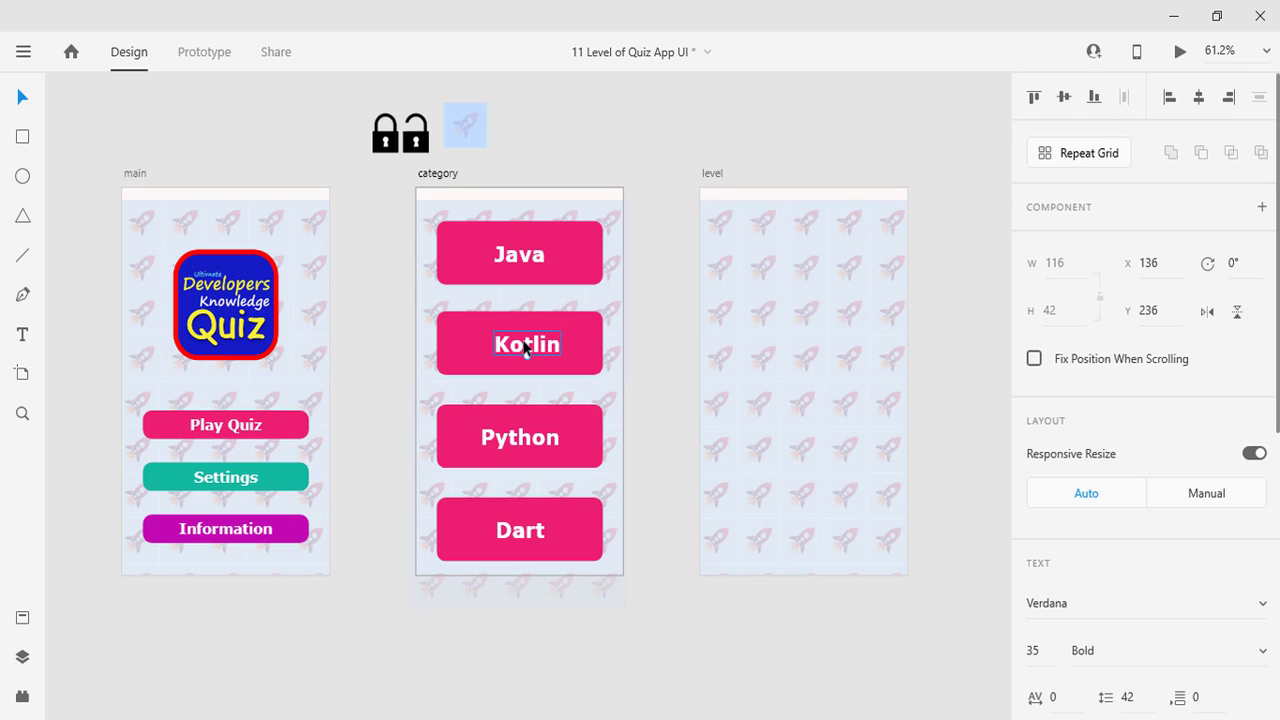
{"action": "key", "text": "Escape"}
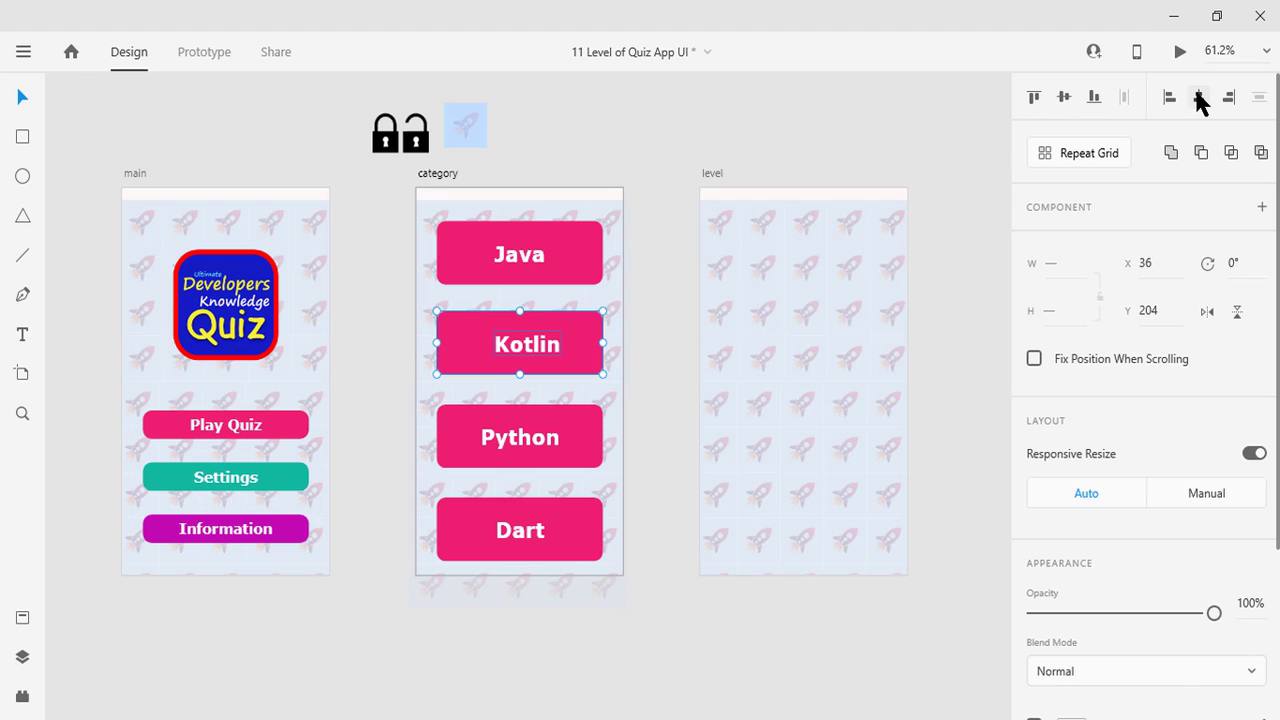
{"action": "left_click", "coordinate": [1199, 97]}
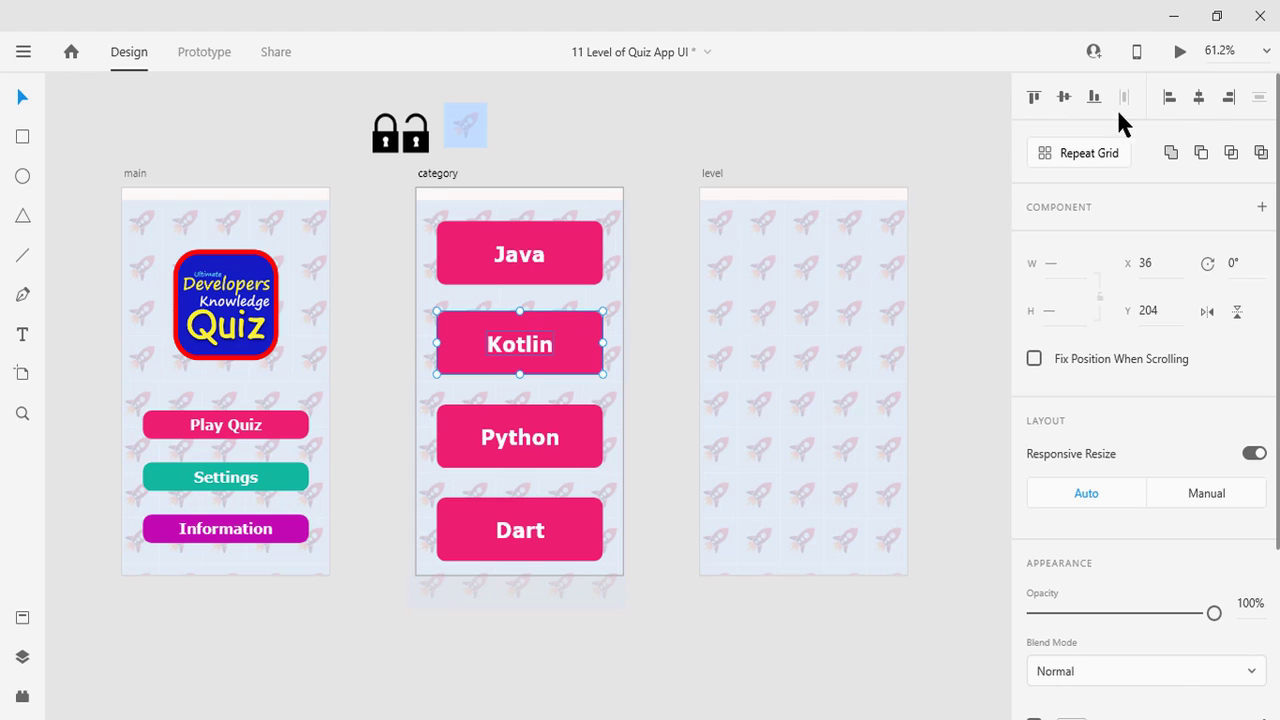
{"action": "left_click", "coordinate": [660, 275]}
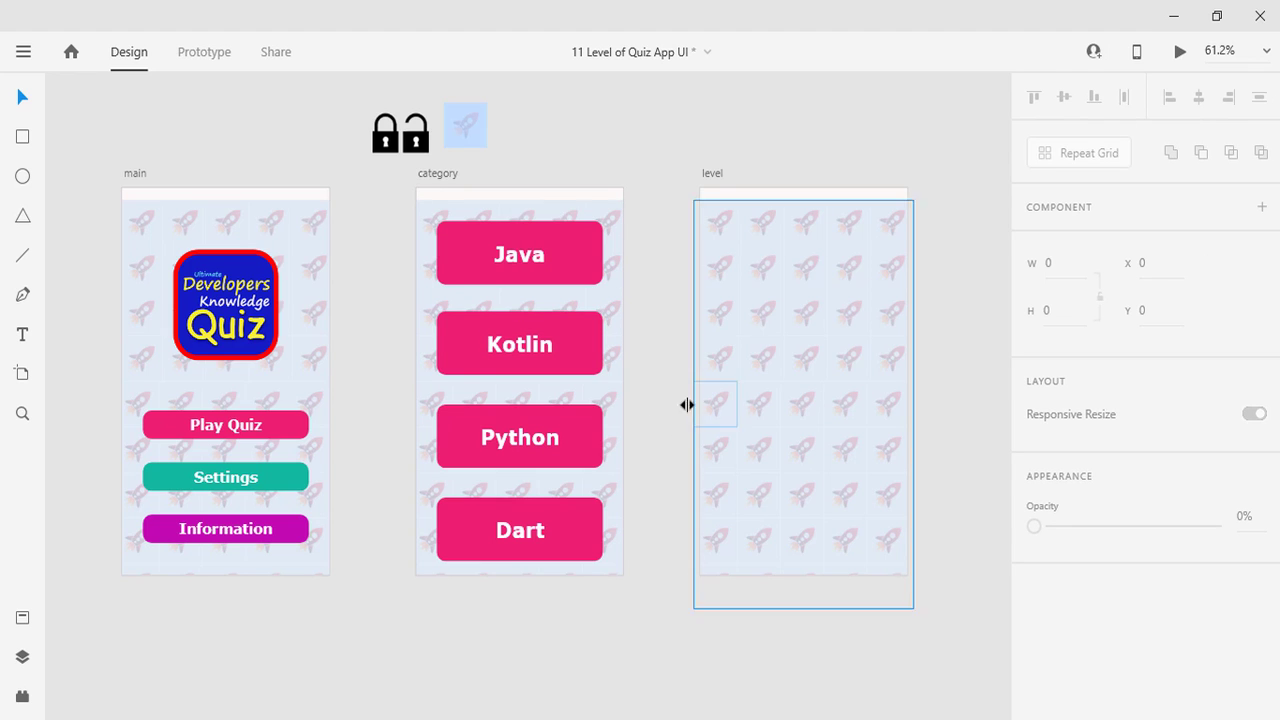
Change the Kotlin button's fill to orange.
{"action": "left_click", "coordinate": [590, 365]}
{"action": "scroll", "coordinate": [1123, 610], "scroll_direction": "down", "scroll_amount": 1}
{"action": "scroll", "coordinate": [1123, 601], "scroll_direction": "down", "scroll_amount": 5}
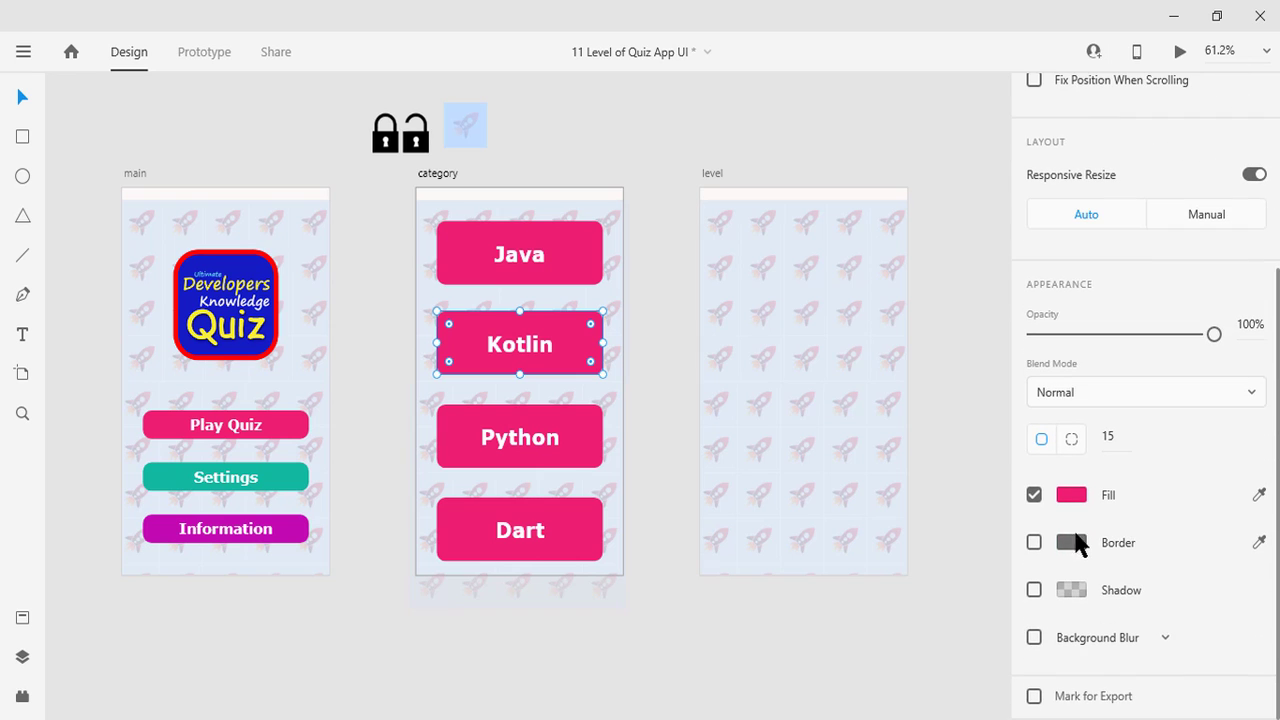
{"action": "left_click", "coordinate": [1071, 494]}
{"action": "left_click_drag", "start_coordinate": [974, 390], "coordinate": [973, 546]}
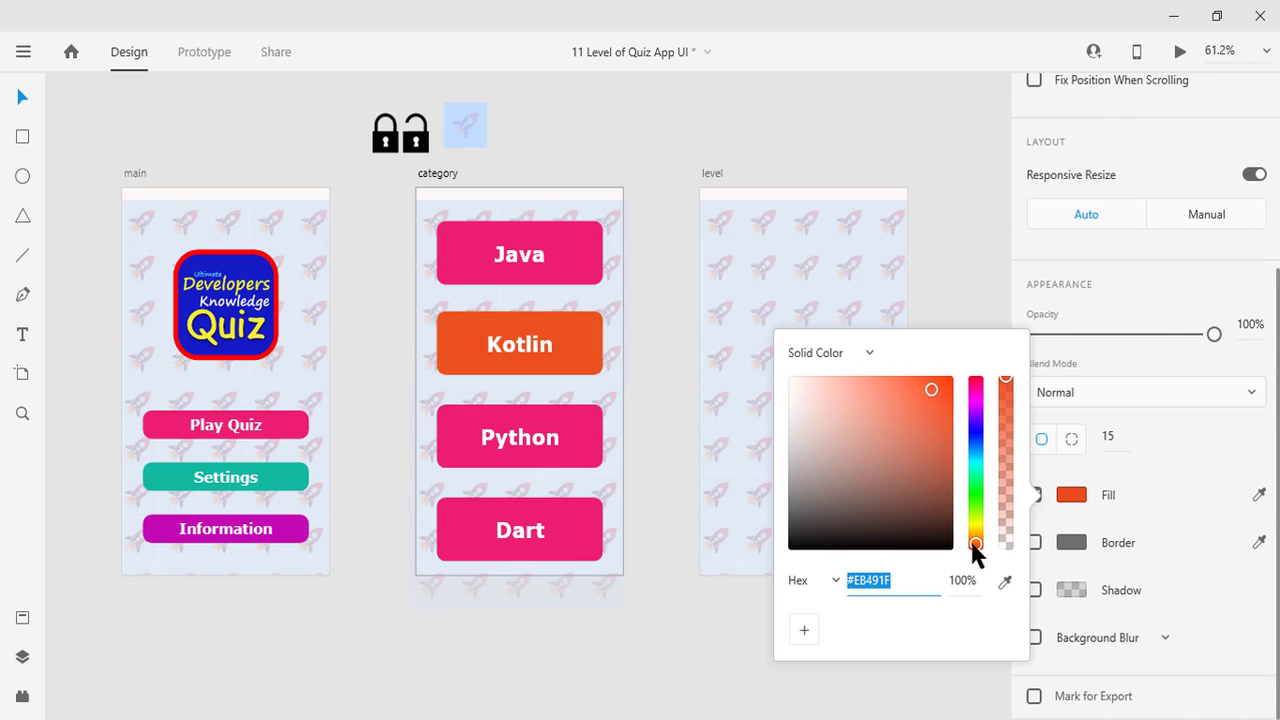
{"action": "left_click", "coordinate": [648, 437]}
Change the Python button's fill to red.
{"action": "left_click", "coordinate": [580, 432]}
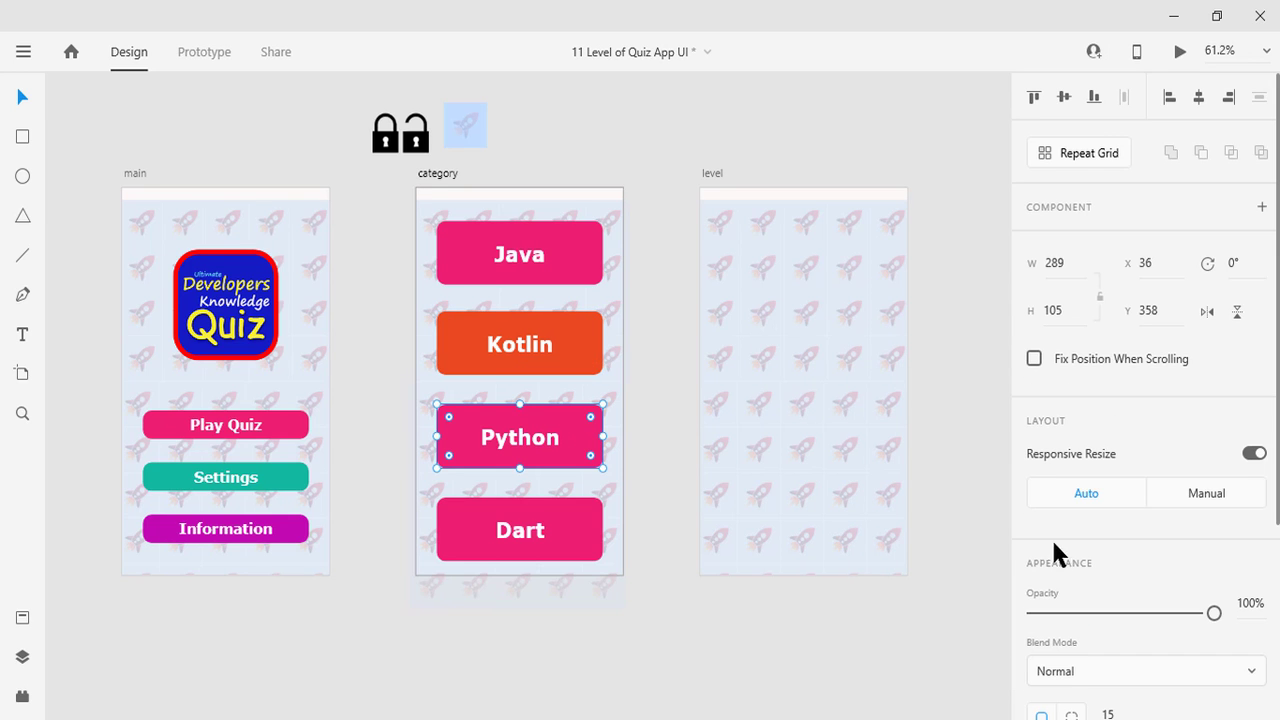
{"action": "scroll", "coordinate": [1127, 539], "scroll_direction": "down", "scroll_amount": 3}
{"action": "scroll", "coordinate": [1127, 539], "scroll_direction": "down", "scroll_amount": 2}
{"action": "left_click", "coordinate": [1070, 495]}
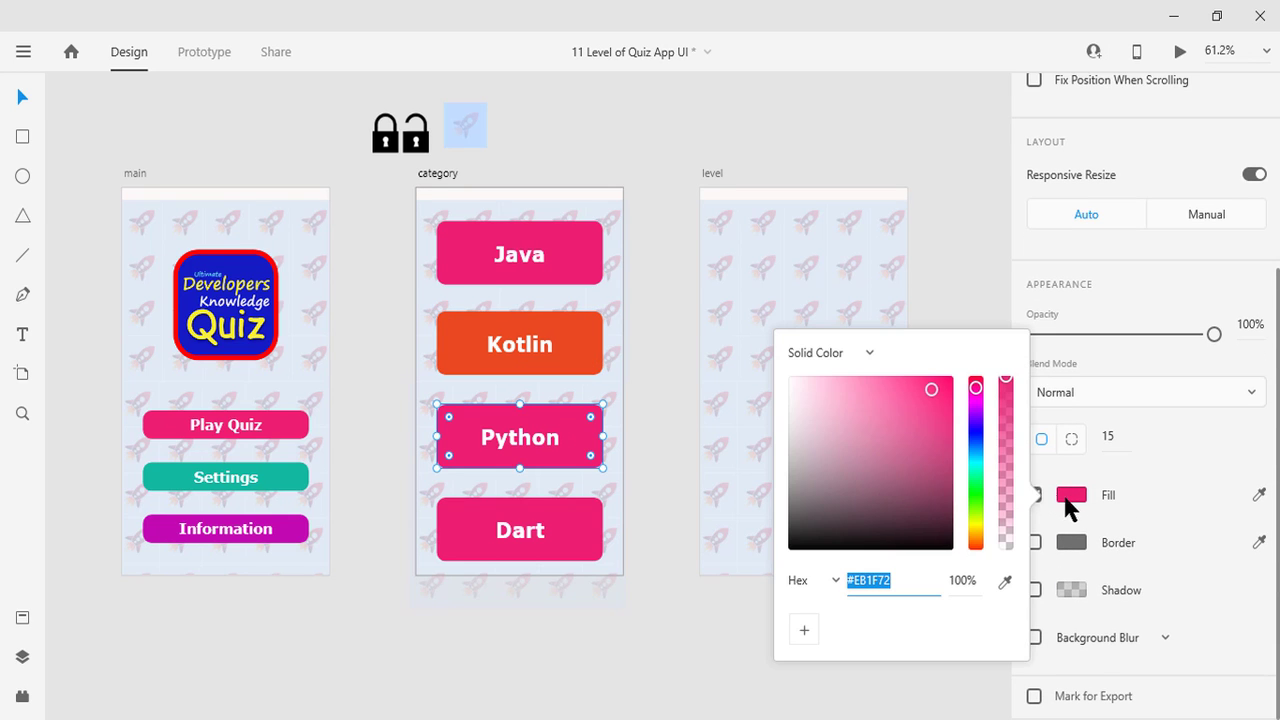
{"action": "left_click_drag", "start_coordinate": [975, 388], "coordinate": [941, 387]}
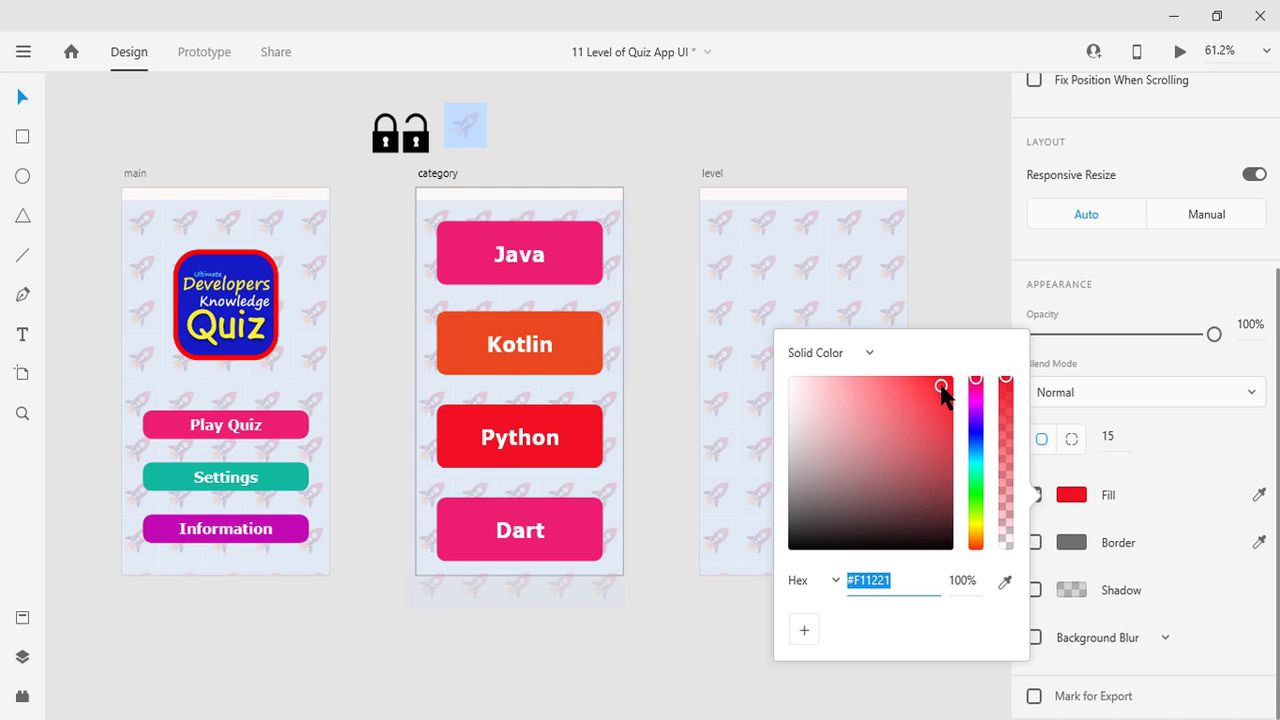
Make the Dart button's fill blue #112CE1 and zoom out to 47.1% on the three artboards.
{"action": "left_click", "coordinate": [643, 450]}
{"action": "left_click", "coordinate": [590, 527]}
{"action": "scroll", "coordinate": [1087, 487], "scroll_direction": "down", "scroll_amount": 3}
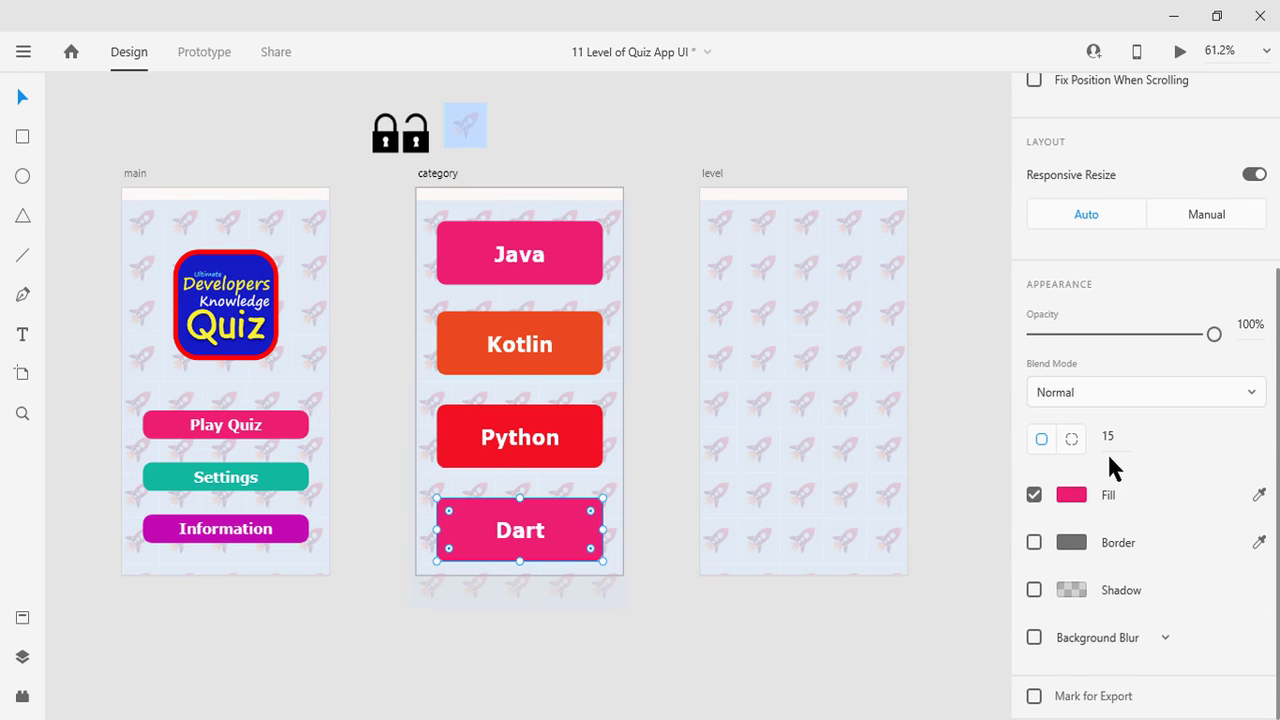
{"action": "left_click", "coordinate": [1074, 494]}
{"action": "left_click", "coordinate": [976, 418]}
{"action": "left_click_drag", "start_coordinate": [976, 420], "coordinate": [976, 438]}
{"action": "left_click", "coordinate": [935, 388]}
{"action": "left_click_drag", "start_coordinate": [937, 390], "coordinate": [946, 409]}
{"action": "left_click", "coordinate": [642, 446]}
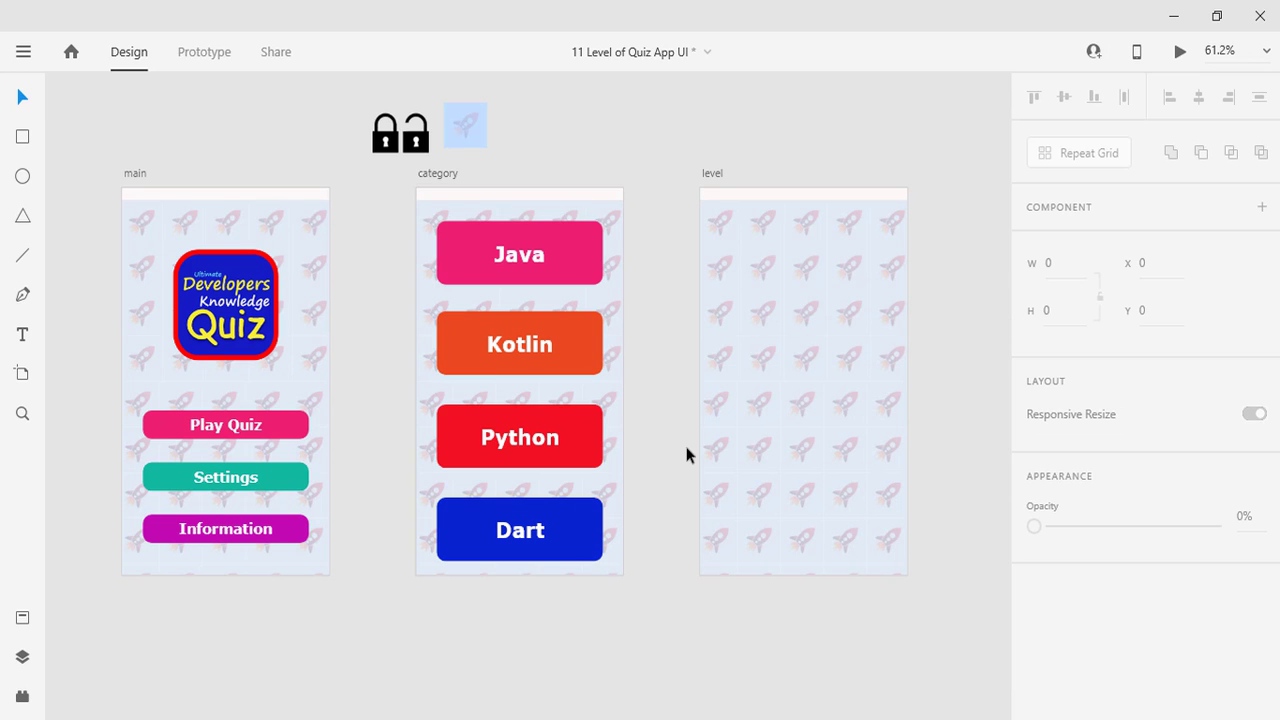
{"action": "scroll", "coordinate": [670, 432], "scroll_direction": "down", "scroll_amount": 1}
{"action": "scroll", "coordinate": [600, 381], "scroll_direction": "right", "scroll_amount": 2}
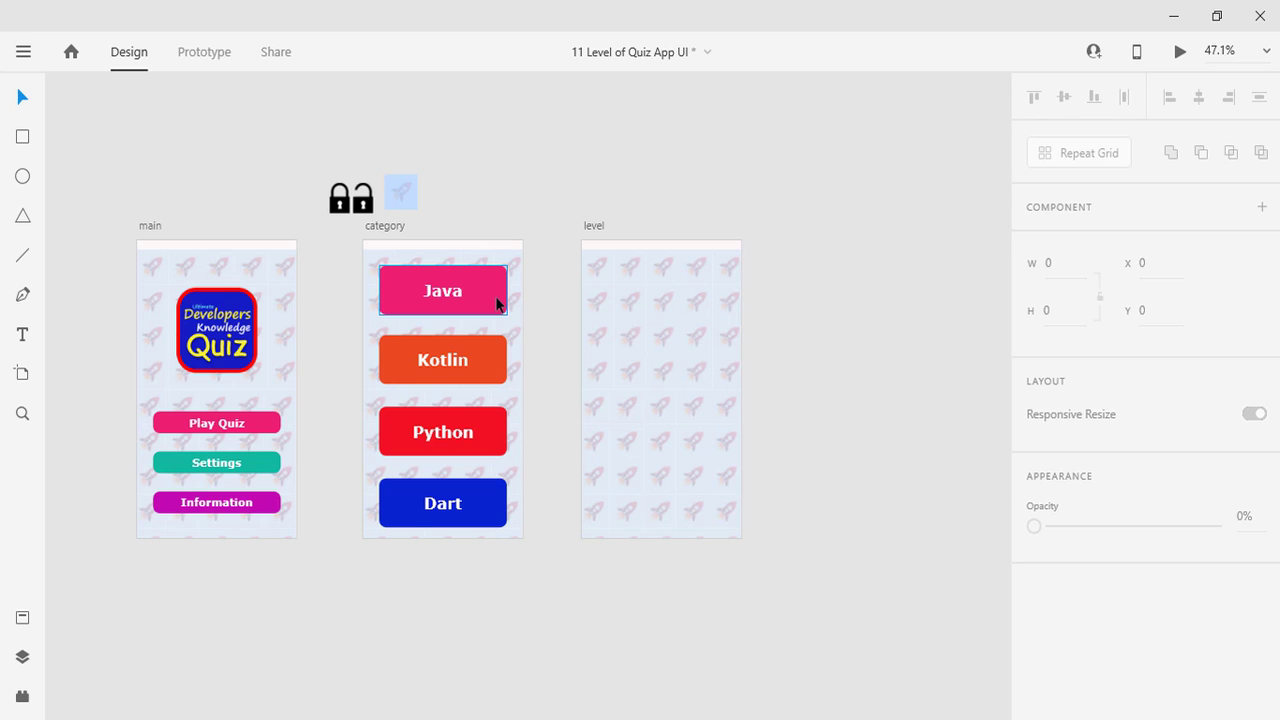
Draw a 178 × 178 white square just right of the level artboard.
{"action": "left_click", "coordinate": [497, 304]}
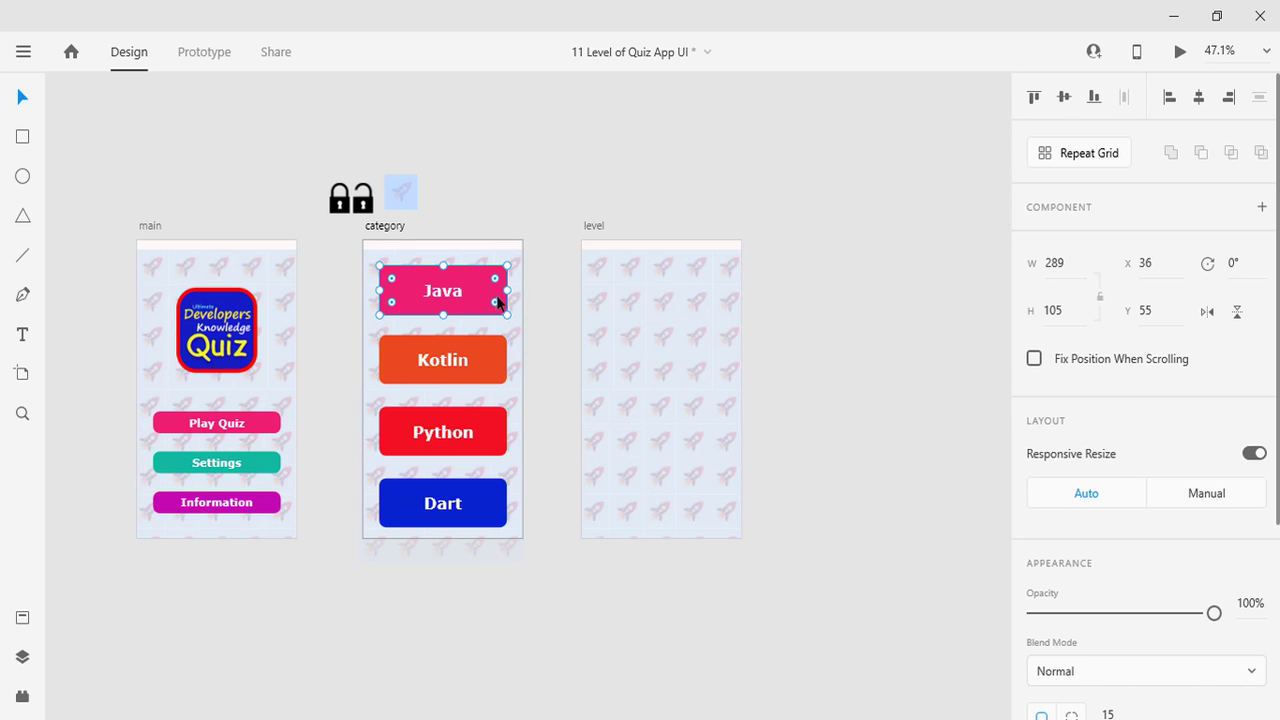
{"action": "left_click", "coordinate": [22, 139]}
{"action": "left_click_drag", "start_coordinate": [774, 259], "coordinate": [854, 341]}
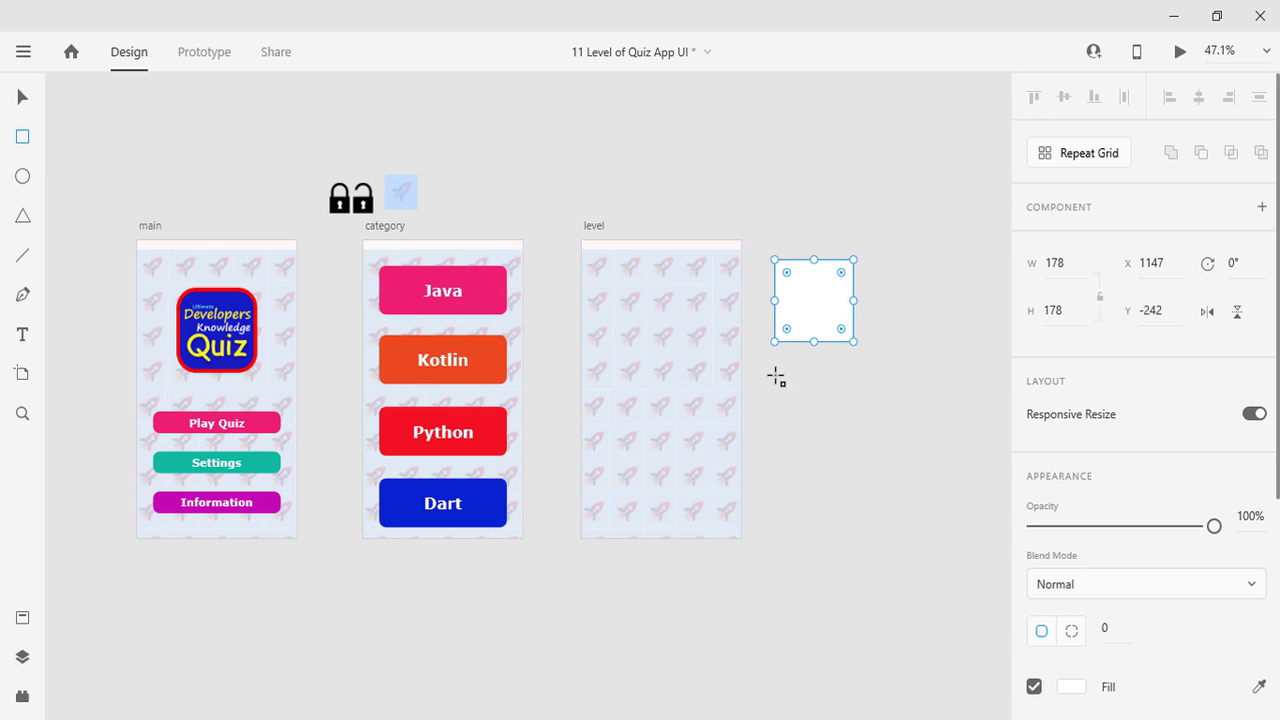
Delete the extra rectangles so only one white square remains.
{"action": "mouse_move", "coordinate": [775, 374]}
{"action": "left_mouse_down"}
{"action": "mouse_move", "coordinate": [866, 466]}
{"action": "mouse_move", "coordinate": [853, 456]}
{"action": "mouse_move", "coordinate": [863, 526]}
{"action": "mouse_move", "coordinate": [911, 560]}
{"action": "mouse_move", "coordinate": [874, 577]}
{"action": "mouse_move", "coordinate": [891, 553]}
{"action": "mouse_move", "coordinate": [905, 568]}
{"action": "left_mouse_up"}
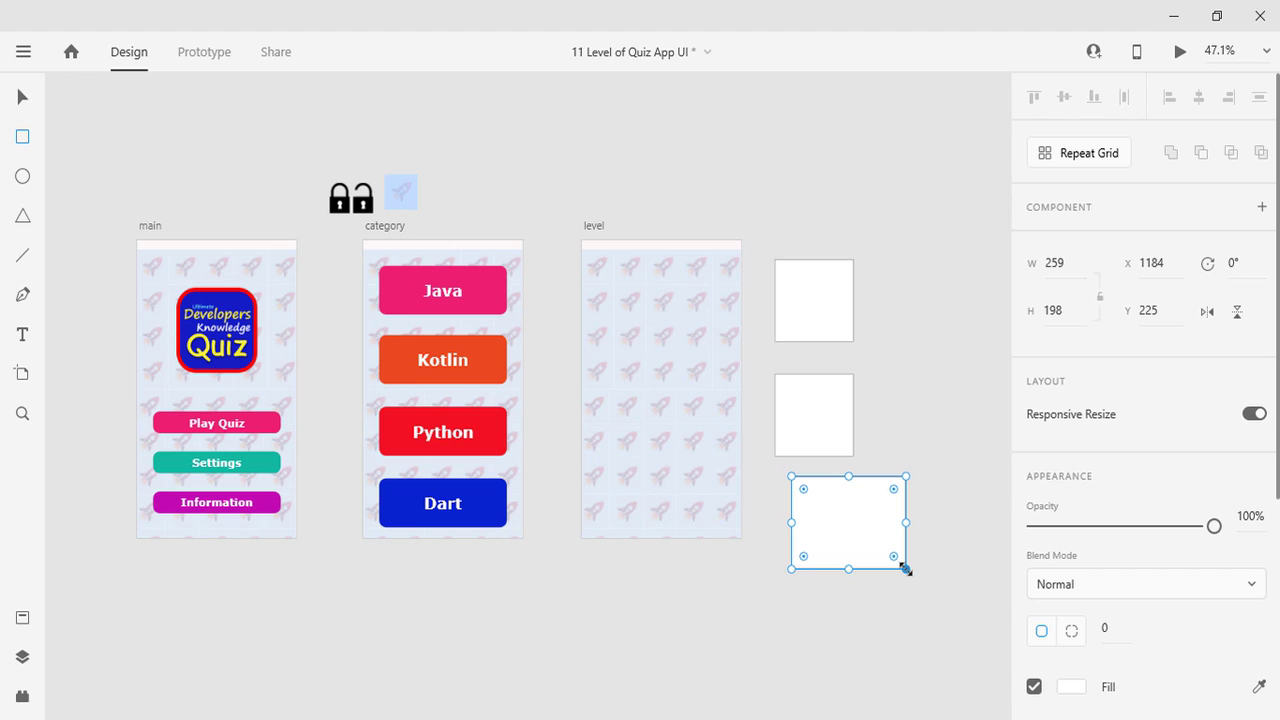
{"action": "key", "text": "Delete"}
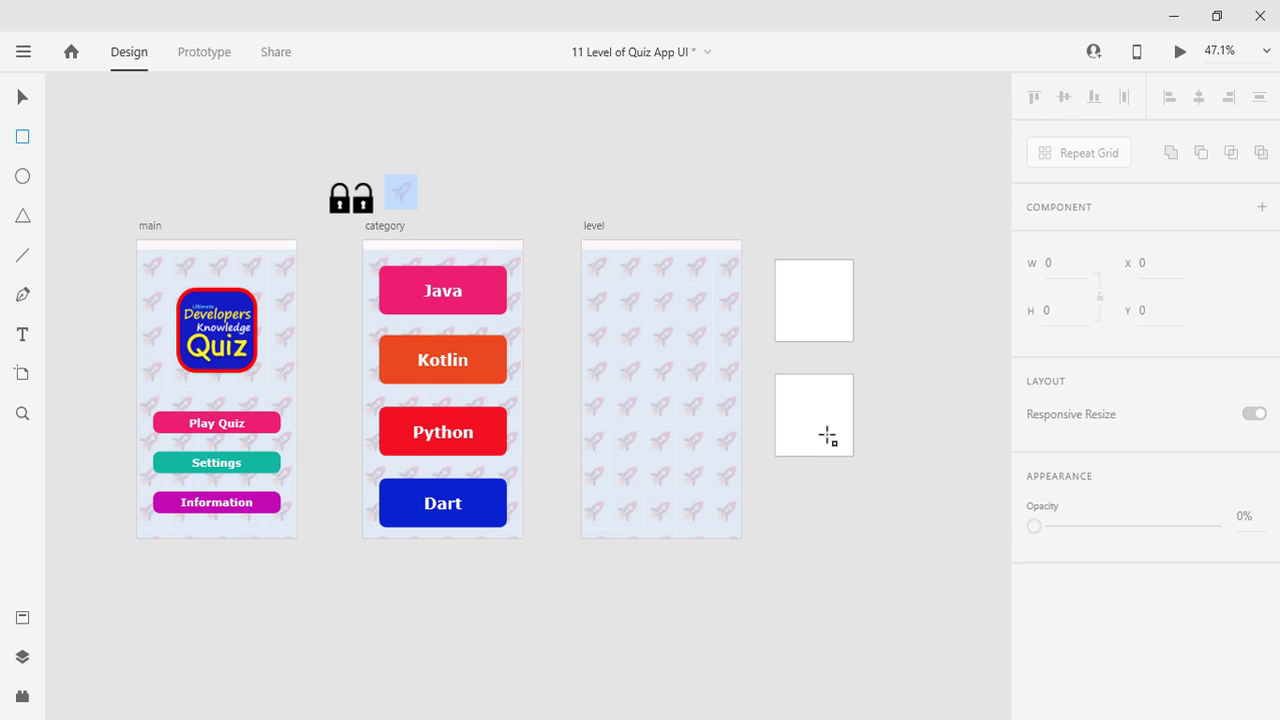
{"action": "key", "text": "v"}
{"action": "left_click", "coordinate": [843, 438]}
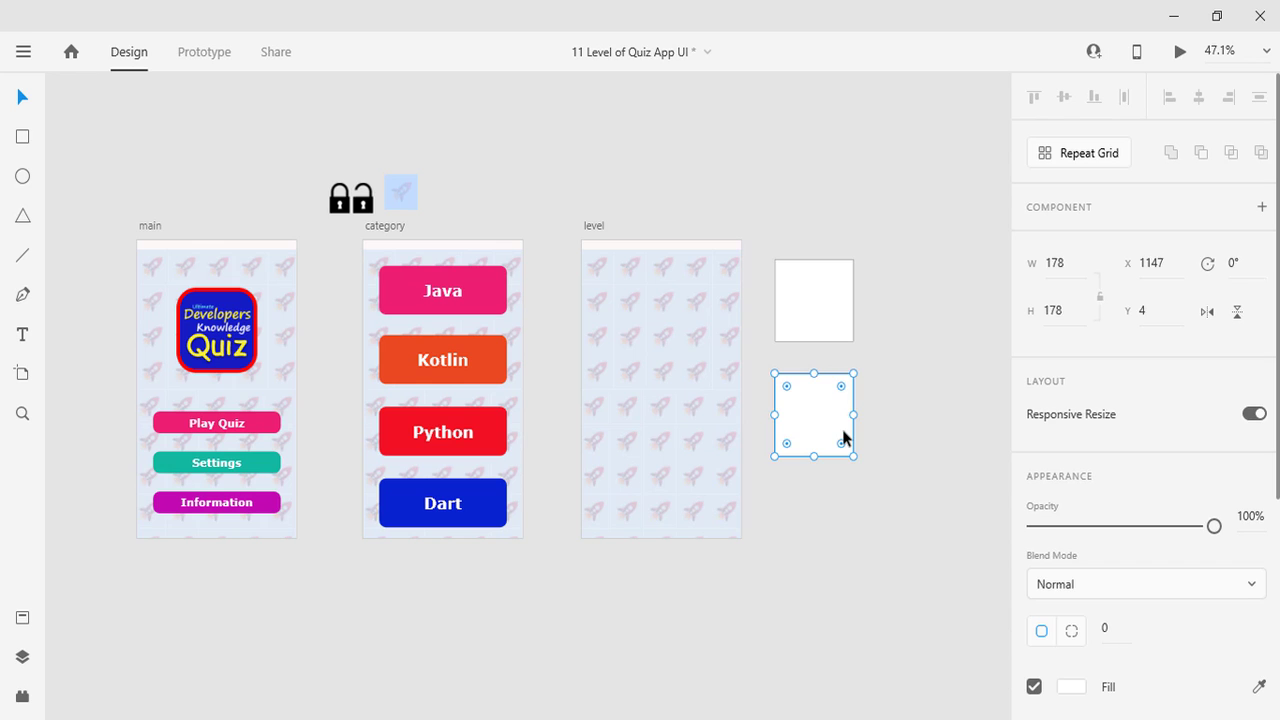
{"action": "key", "text": "Delete"}
Round the square's corners to radius 25 and nudge it slightly right and down.
{"action": "left_click", "coordinate": [805, 296]}
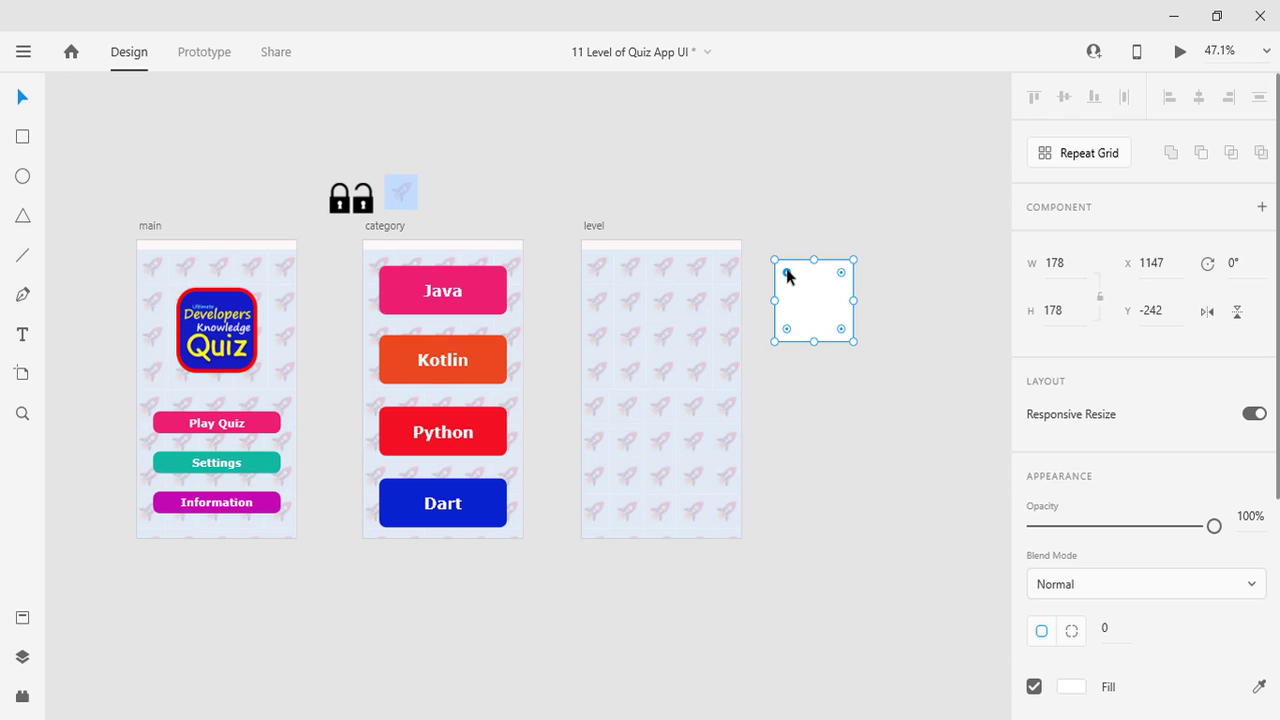
{"action": "left_click_drag", "start_coordinate": [787, 275], "coordinate": [786, 276]}
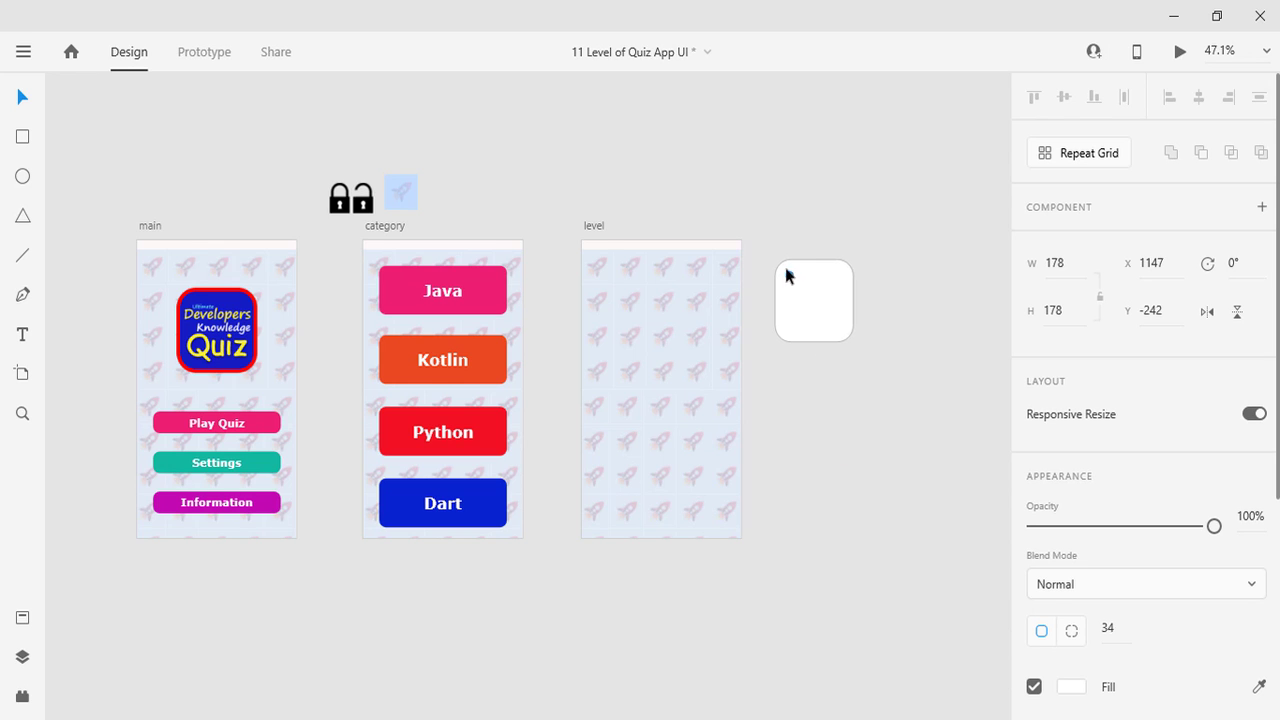
{"action": "left_click", "coordinate": [903, 446]}
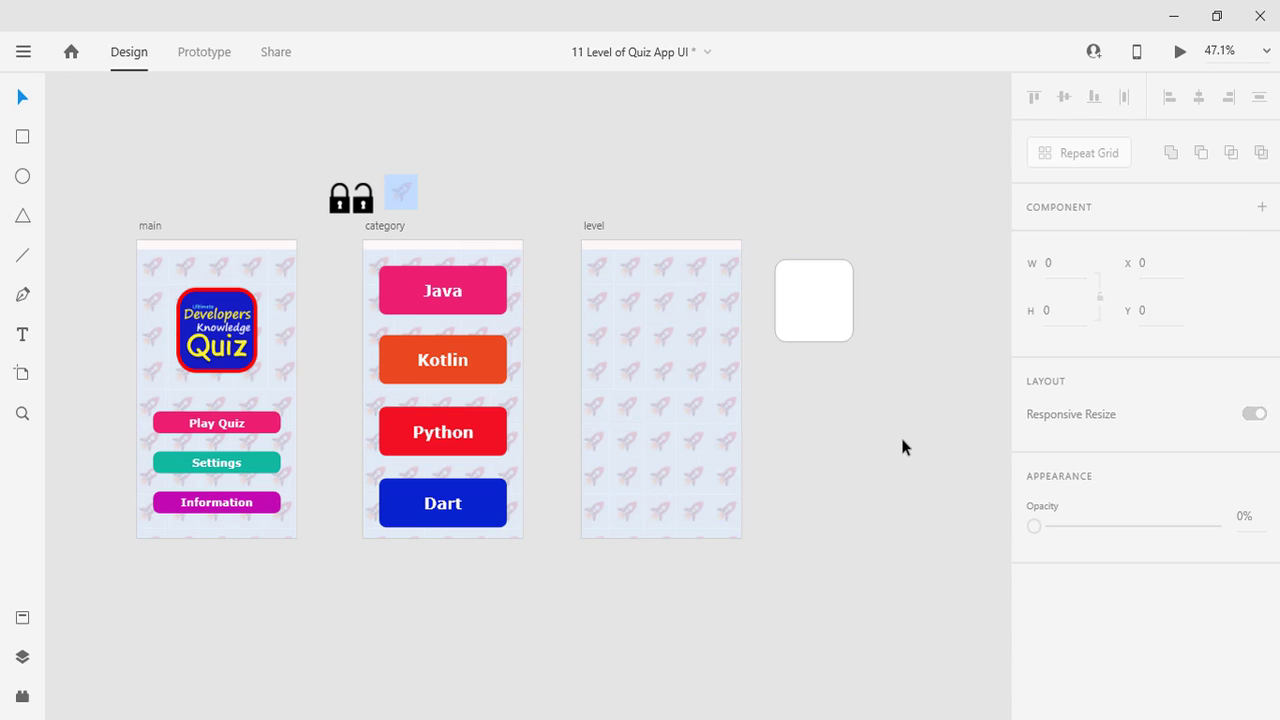
{"action": "left_click", "coordinate": [852, 310]}
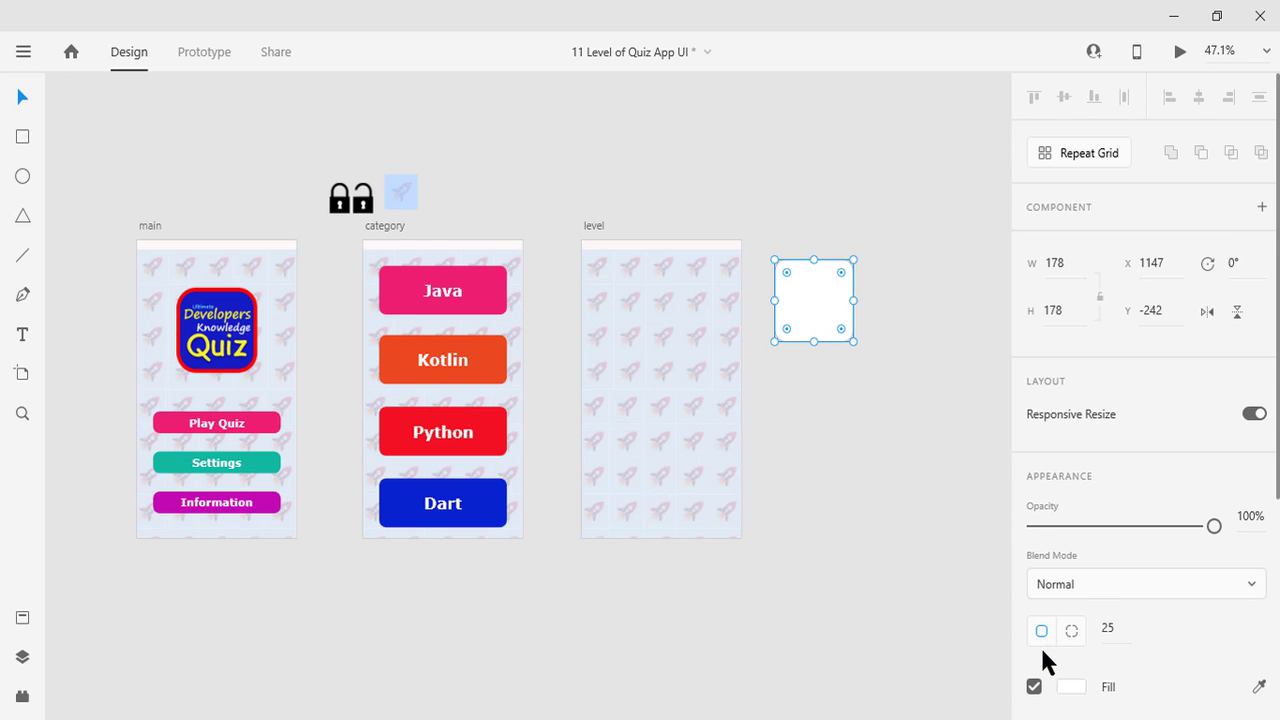
{"action": "scroll", "coordinate": [1040, 645], "scroll_direction": "down", "scroll_amount": 3}
{"action": "left_click", "coordinate": [1034, 399]}
{"action": "left_click", "coordinate": [905, 410]}
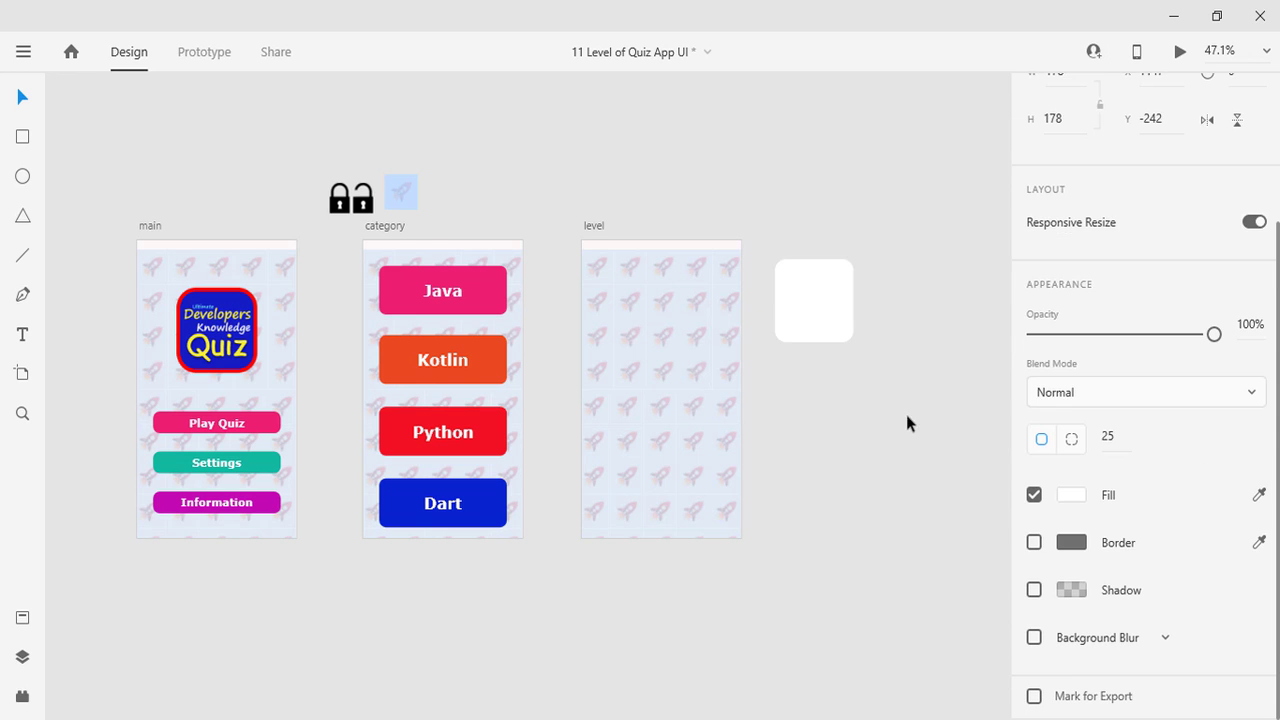
{"action": "left_click", "coordinate": [823, 306]}
{"action": "mouse_move", "coordinate": [825, 312]}
{"action": "left_mouse_down"}
{"action": "mouse_move", "coordinate": [649, 326]}
{"action": "mouse_move", "coordinate": [843, 329]}
{"action": "left_mouse_up"}
Duplicate the rounded square 73 px to its right as a second level tile.
{"action": "scroll", "coordinate": [870, 380], "scroll_direction": "right", "scroll_amount": 5}
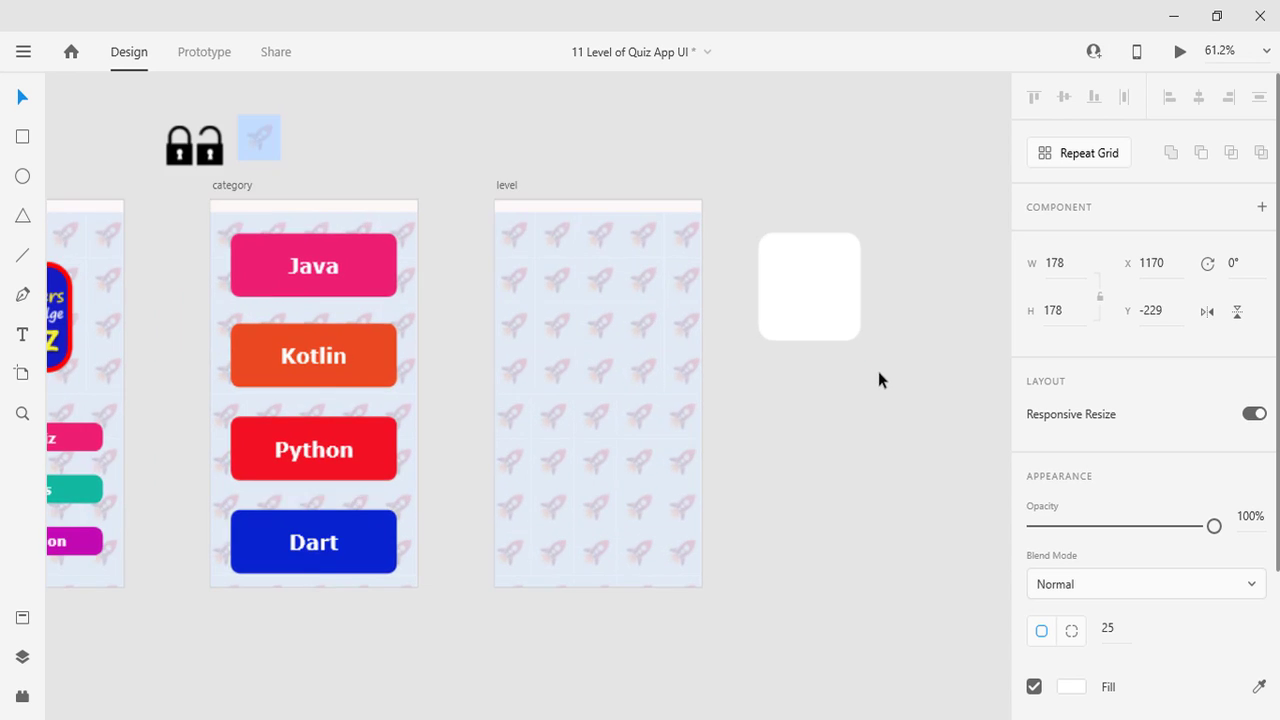
{"action": "scroll", "coordinate": [660, 460], "scroll_direction": "down", "scroll_amount": 1}
{"action": "left_click", "coordinate": [637, 385]}
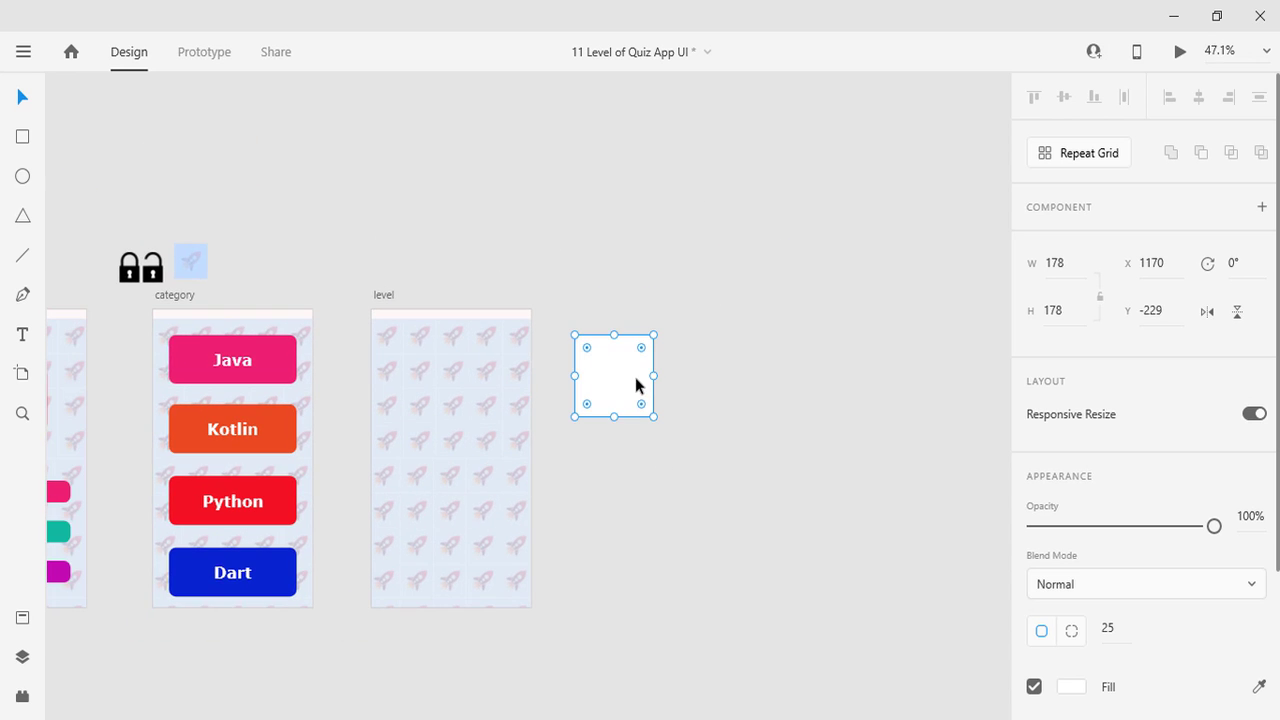
{"action": "left_click_drag", "start_coordinate": [637, 385], "coordinate": [739, 373], "text": "alt"}
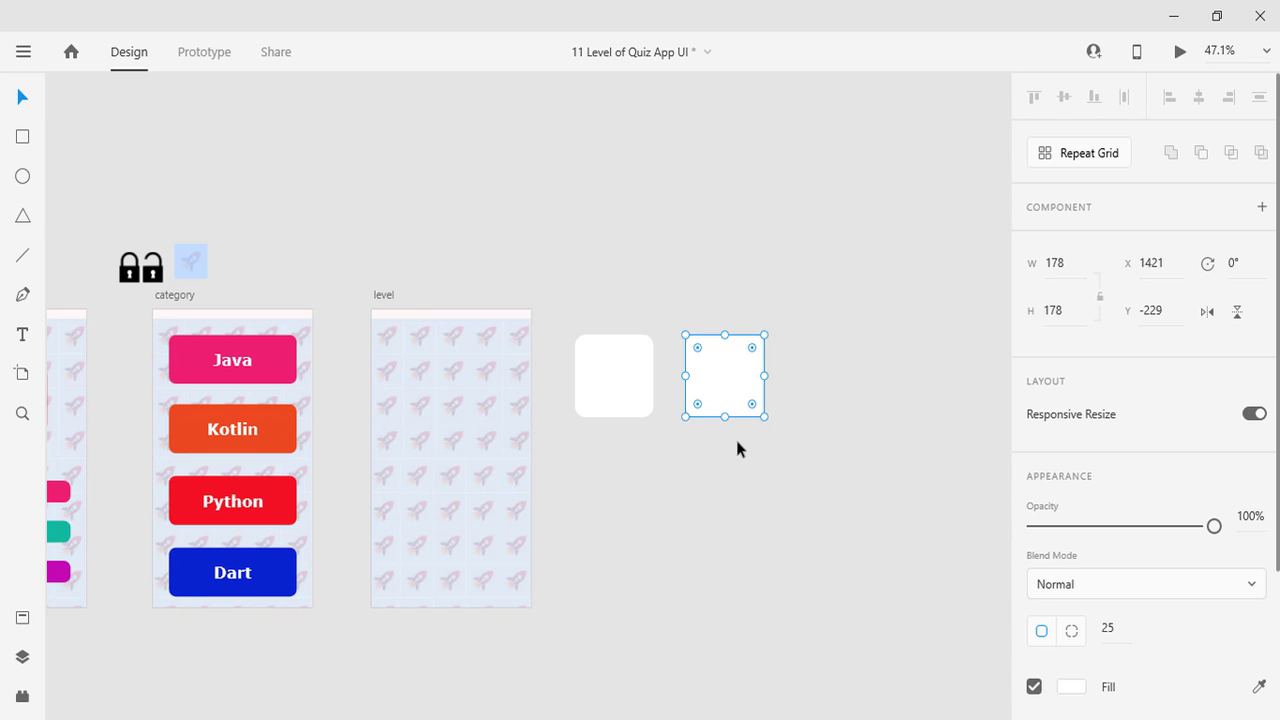
Fill the left square with the Settings button's teal using the eyedropper.
{"action": "left_click", "coordinate": [636, 402]}
{"action": "scroll", "coordinate": [1134, 629], "scroll_direction": "down", "scroll_amount": 3}
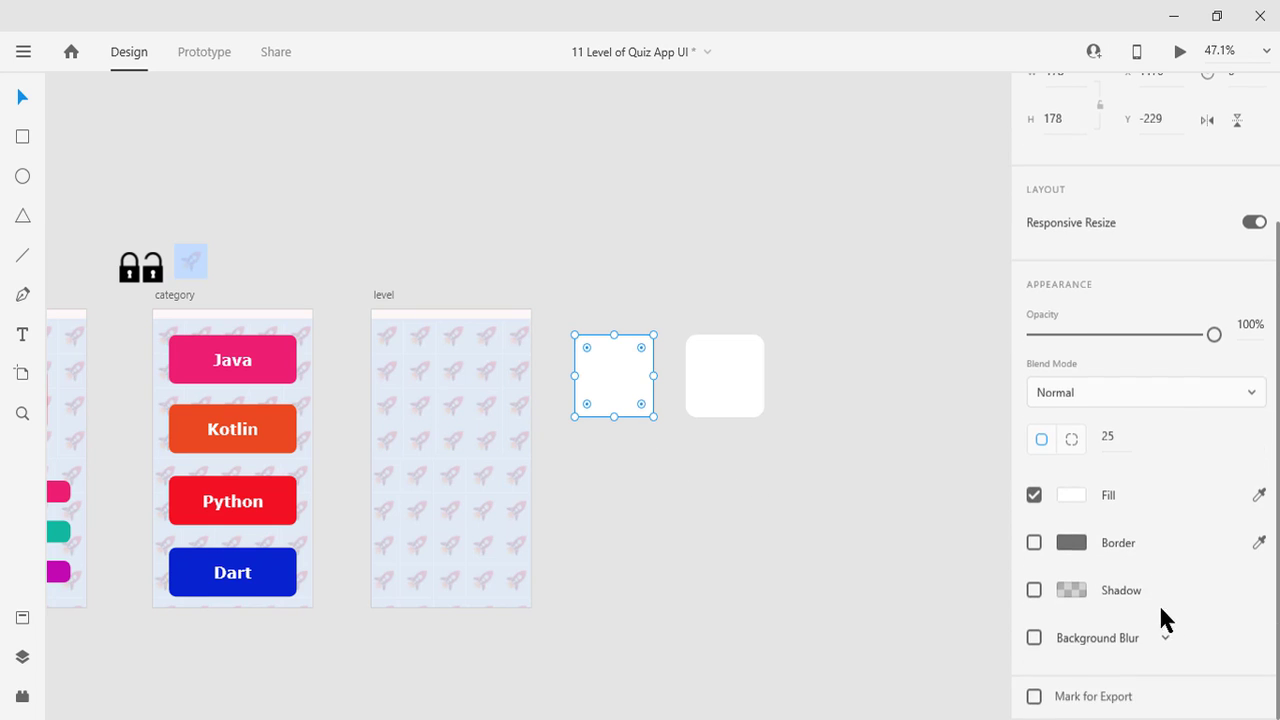
{"action": "left_click", "coordinate": [1065, 494]}
{"action": "left_click", "coordinate": [976, 470]}
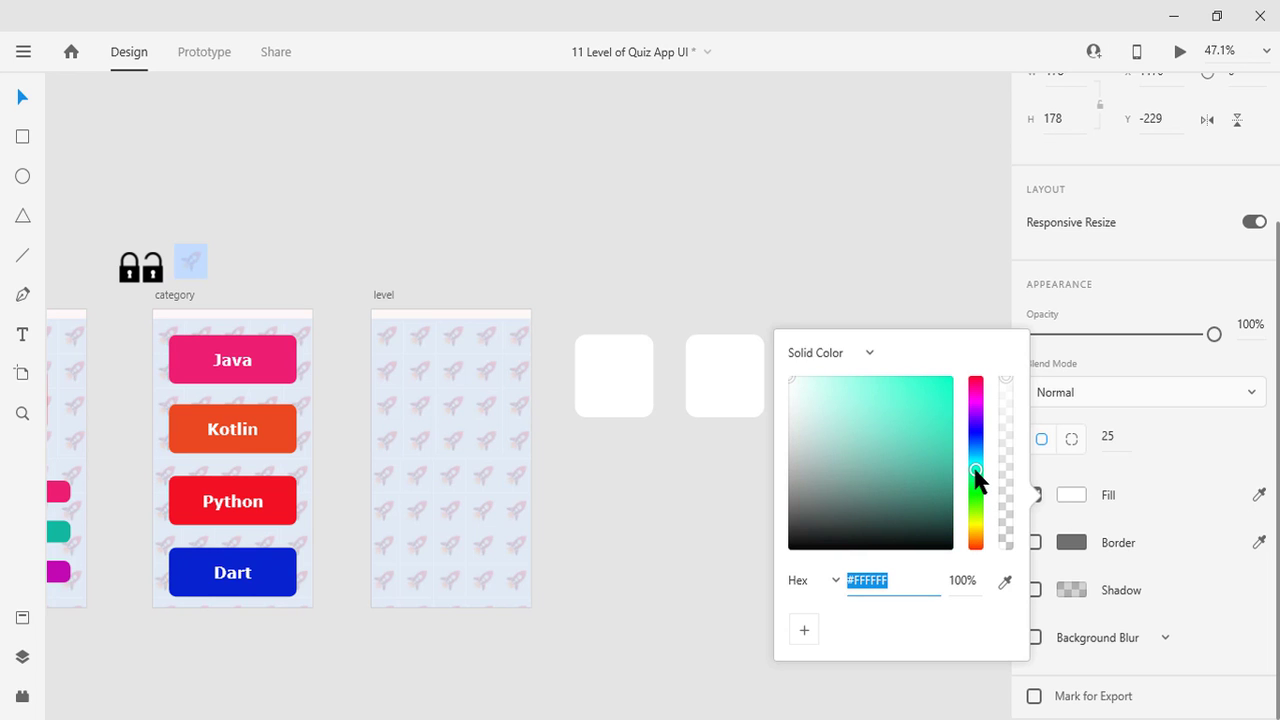
{"action": "key", "text": "Escape"}
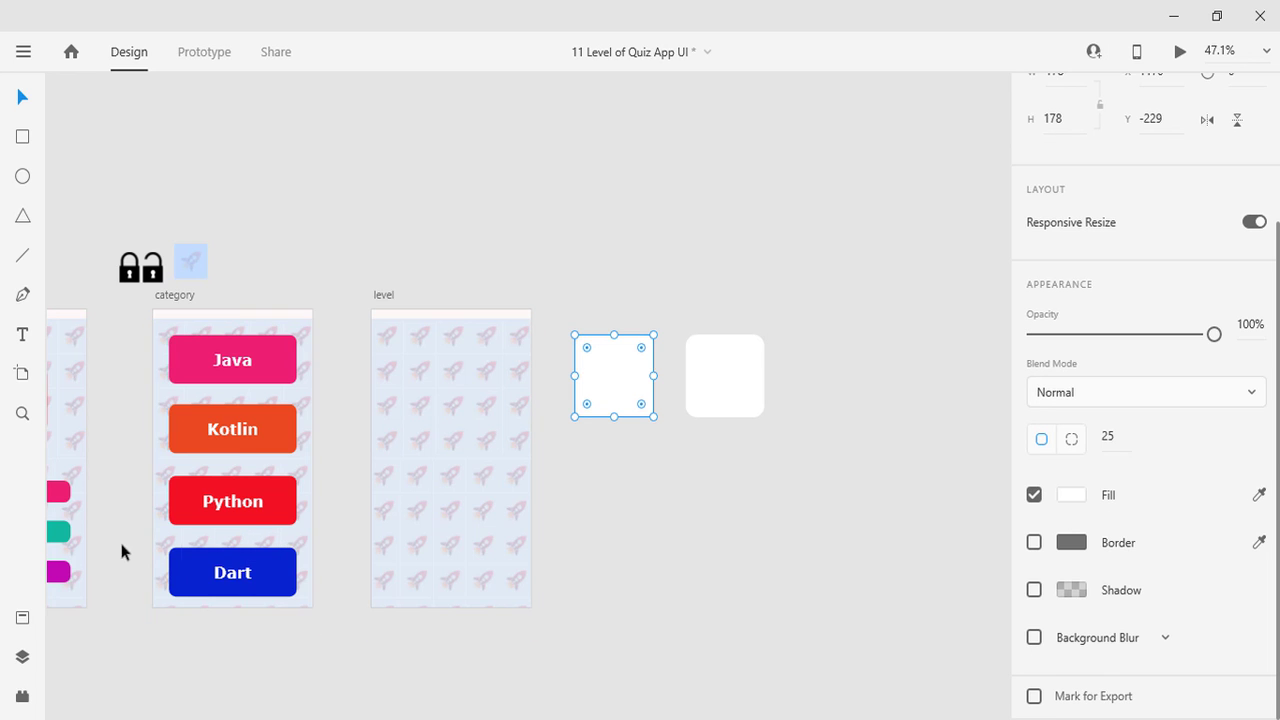
{"action": "left_click", "coordinate": [1259, 494]}
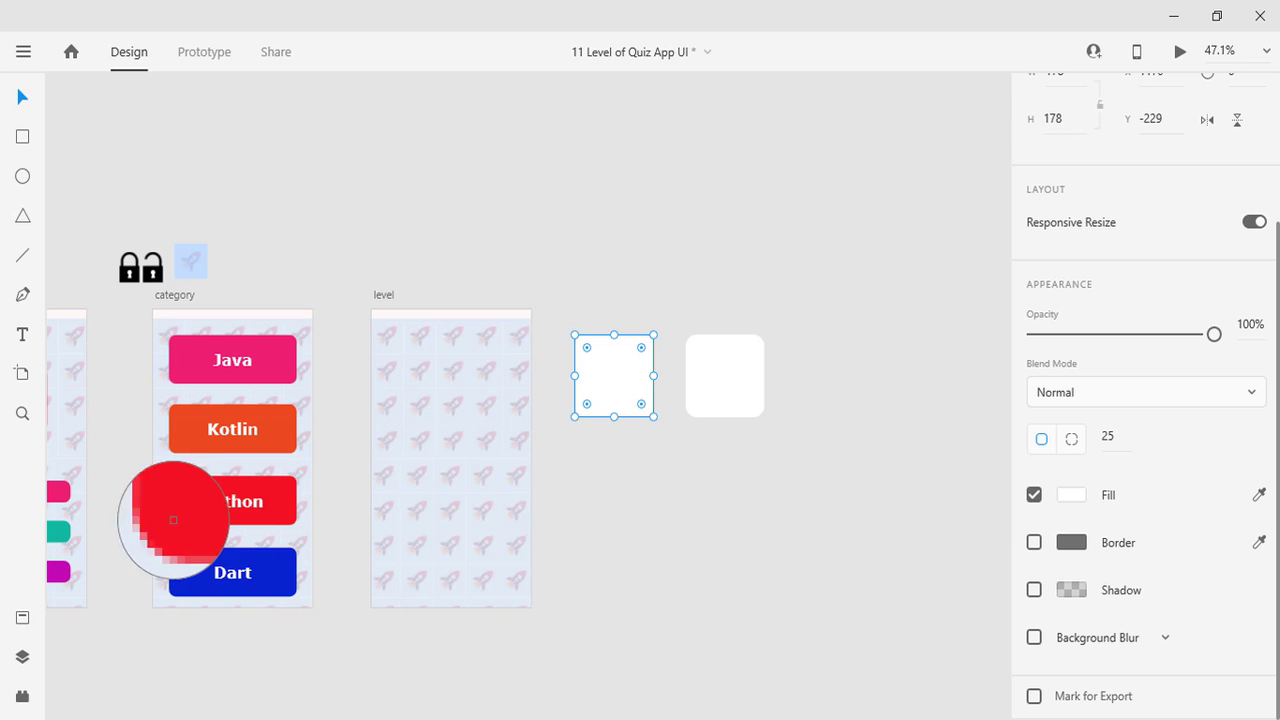
{"action": "left_click", "coordinate": [57, 531]}
{"action": "left_click", "coordinate": [702, 488]}
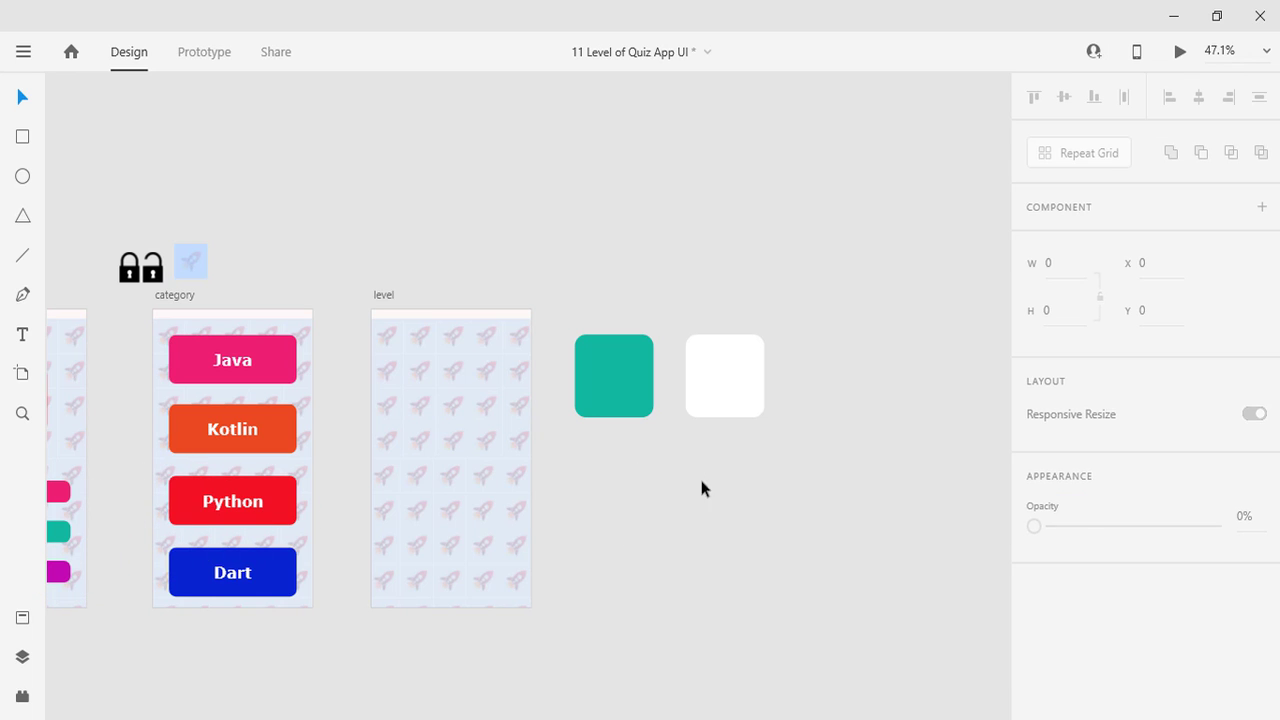
Place the black open padlock centred in the upper part of the teal tile.
{"action": "left_click_drag", "start_coordinate": [152, 267], "coordinate": [618, 370]}
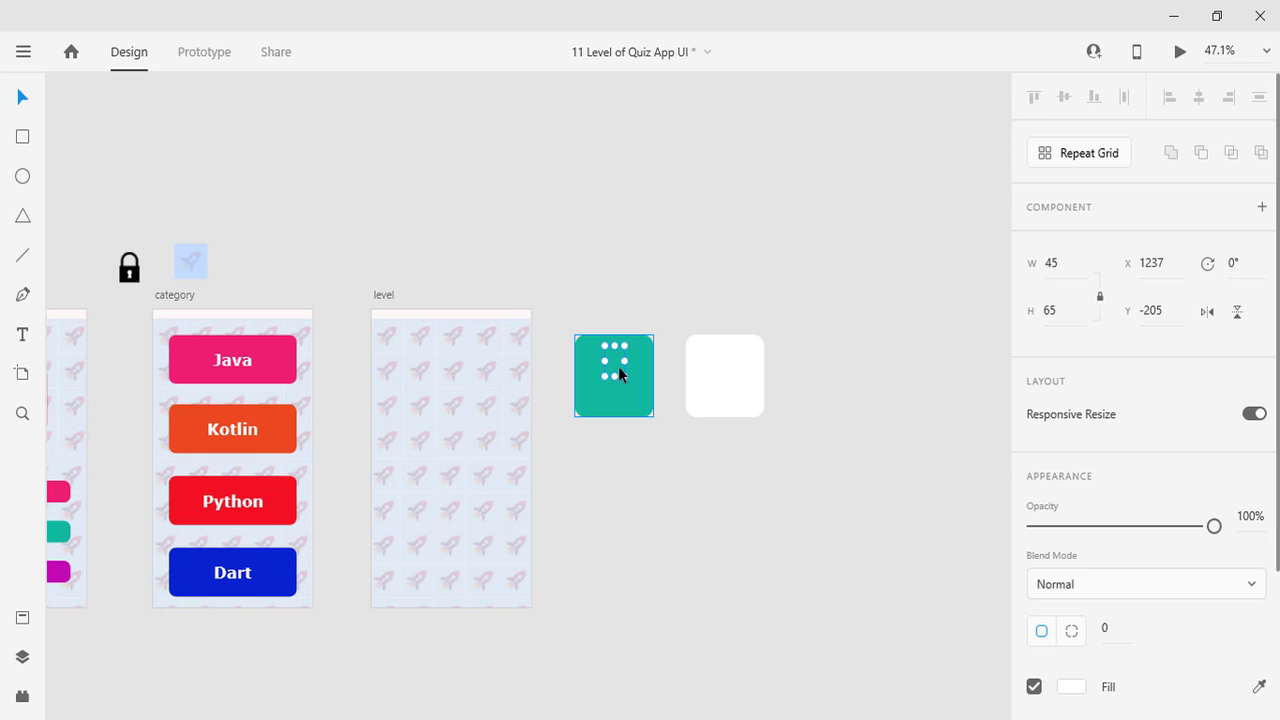
{"action": "scroll", "coordinate": [690, 495], "scroll_direction": "up", "scroll_amount": 1}
{"action": "scroll", "coordinate": [705, 505], "scroll_direction": "up", "scroll_amount": 1}
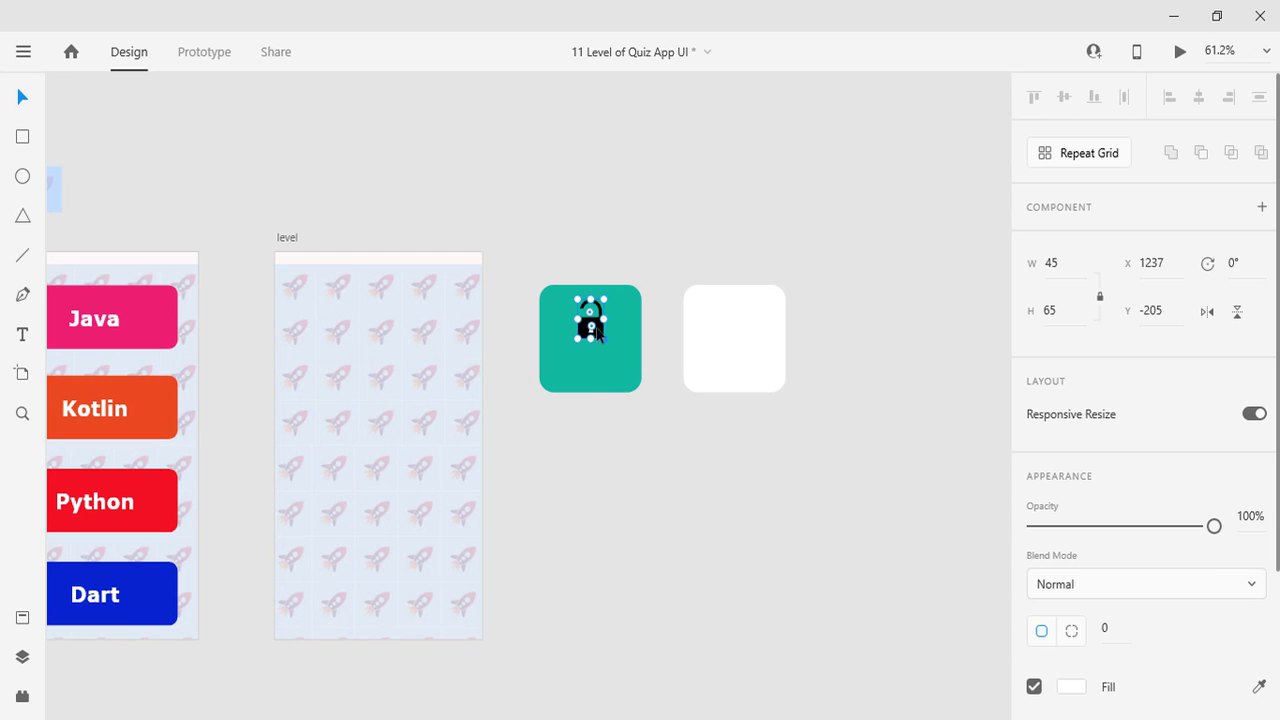
{"action": "mouse_move", "coordinate": [591, 325]}
{"action": "left_mouse_down"}
{"action": "mouse_move", "coordinate": [611, 355]}
{"action": "mouse_move", "coordinate": [599, 342]}
{"action": "left_mouse_up"}
{"action": "left_click", "coordinate": [636, 336], "text": "shift"}
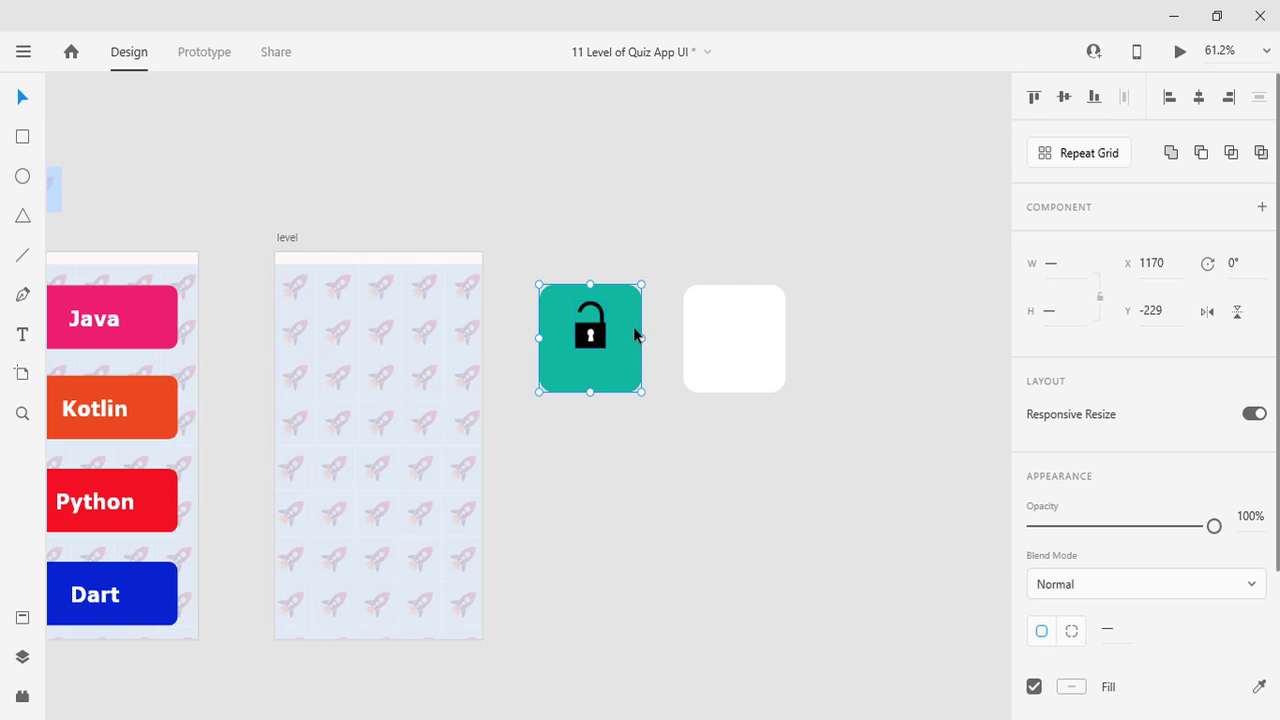
{"action": "left_click", "coordinate": [1064, 97]}
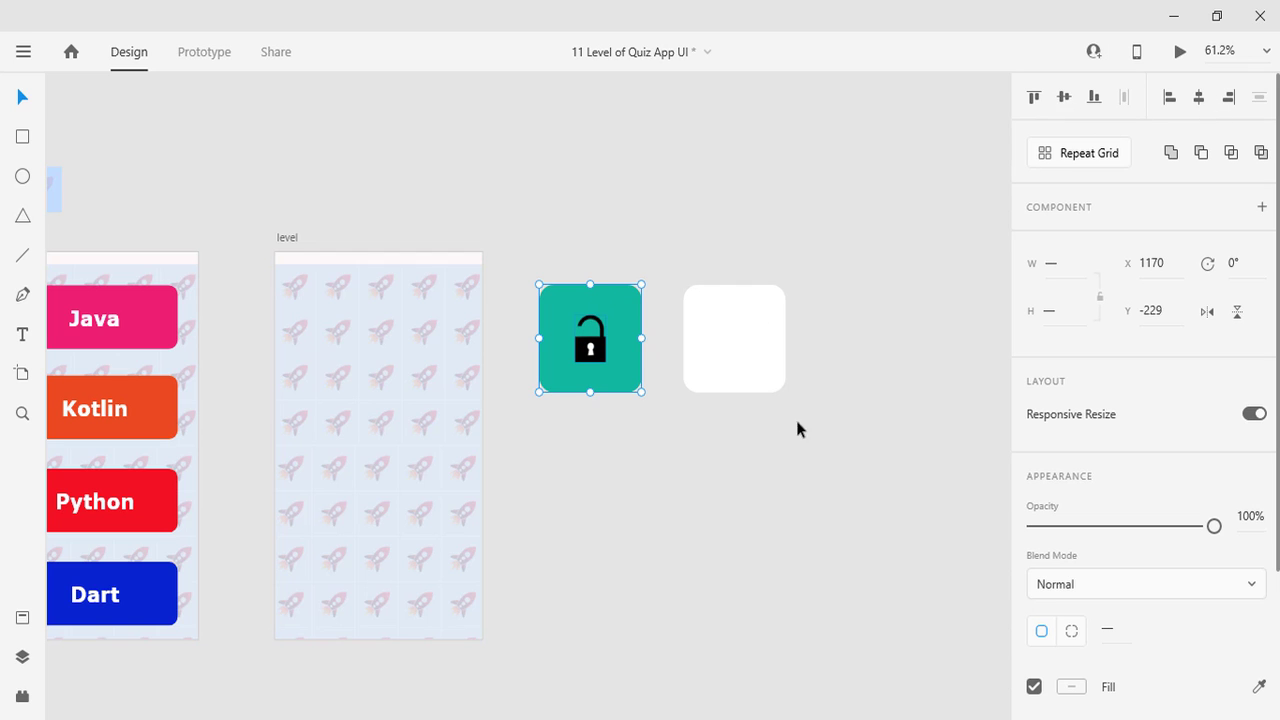
{"action": "left_click", "coordinate": [795, 416]}
{"action": "left_click", "coordinate": [593, 350]}
{"action": "left_click_drag", "start_coordinate": [592, 352], "coordinate": [591, 347]}
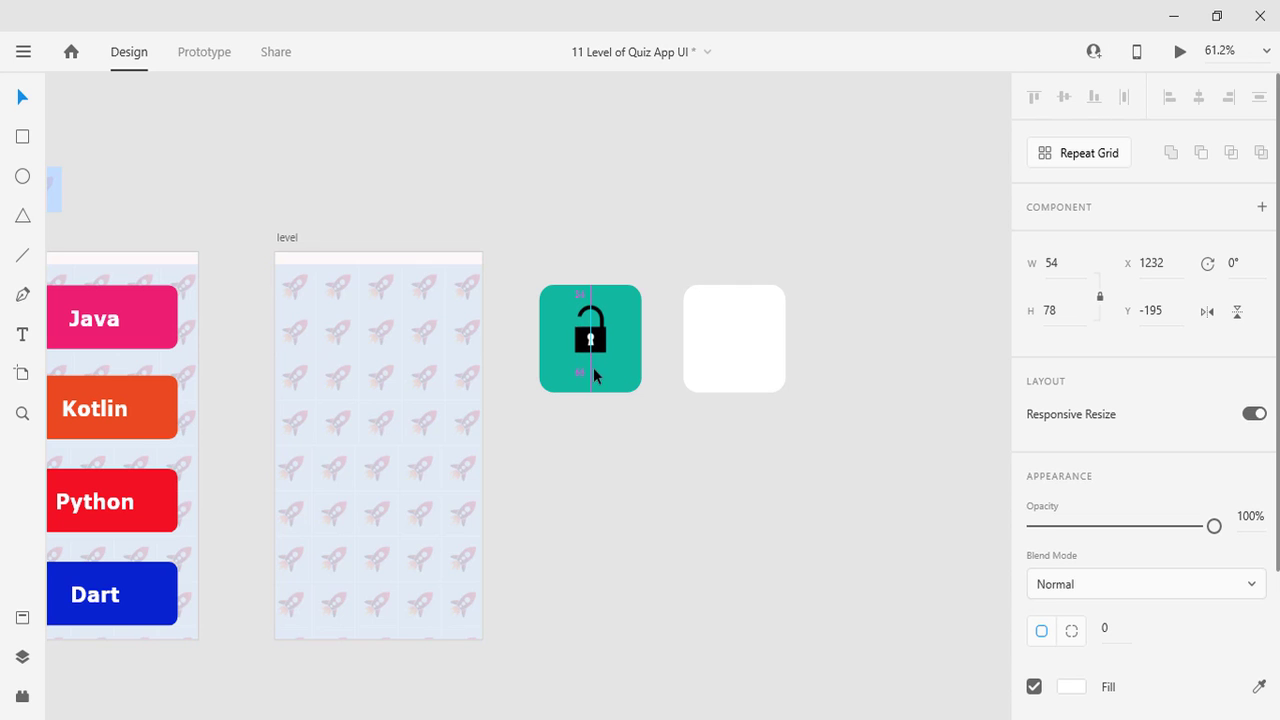
{"action": "left_click", "coordinate": [500, 410]}
Copy the Java label onto the teal tile as a 26 pt white bold 'Level 1' under the padlock.
{"action": "double_click", "coordinate": [99, 325]}
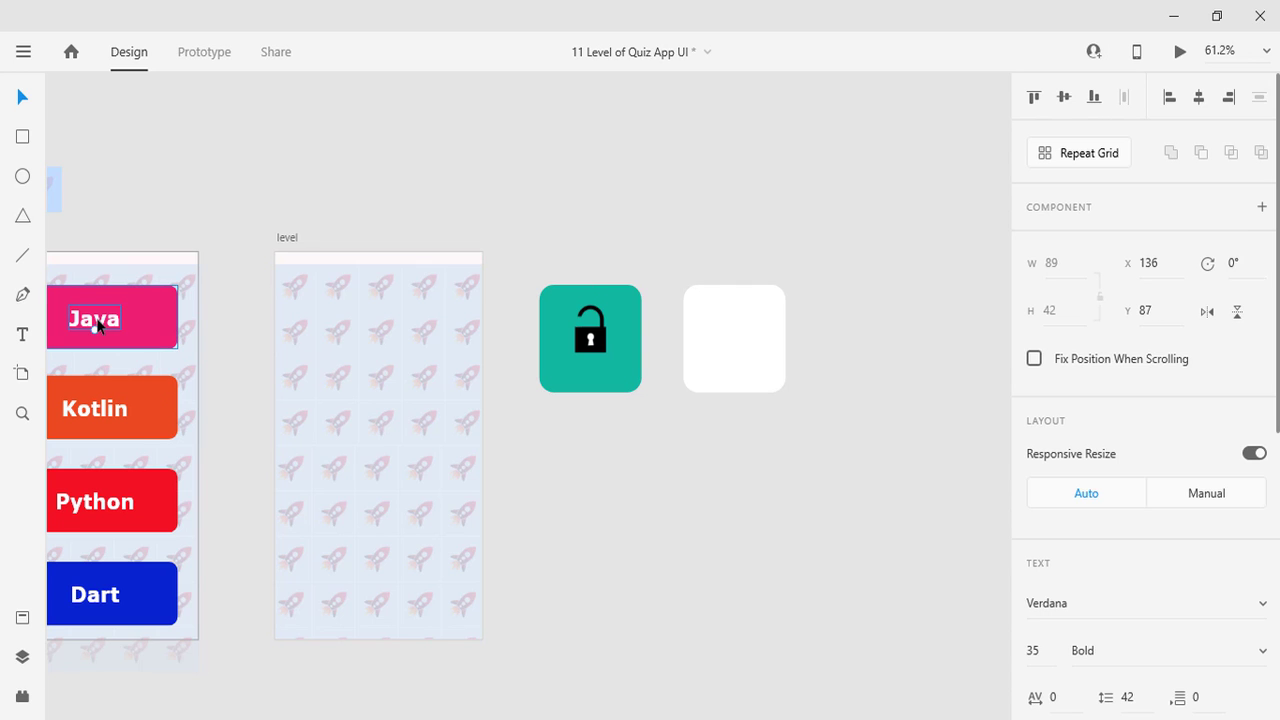
{"action": "mouse_move", "coordinate": [99, 325]}
{"action": "left_mouse_down"}
{"action": "mouse_move", "coordinate": [546, 429]}
{"action": "mouse_move", "coordinate": [591, 370]}
{"action": "left_mouse_up"}
{"action": "type", "text": "Level"}
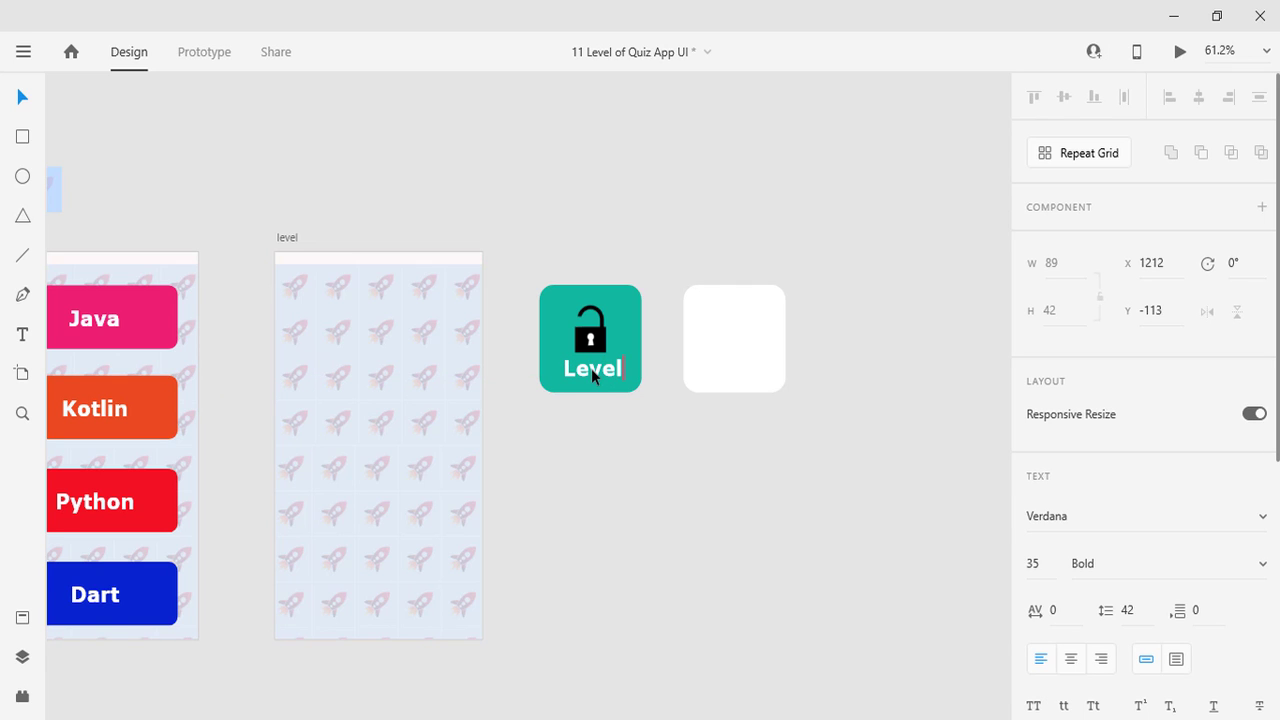
{"action": "type", "text": "1"}
{"action": "key", "text": "Escape"}
{"action": "left_click_drag", "start_coordinate": [607, 384], "coordinate": [590, 375]}
{"action": "left_click_drag", "start_coordinate": [600, 364], "coordinate": [596, 373]}
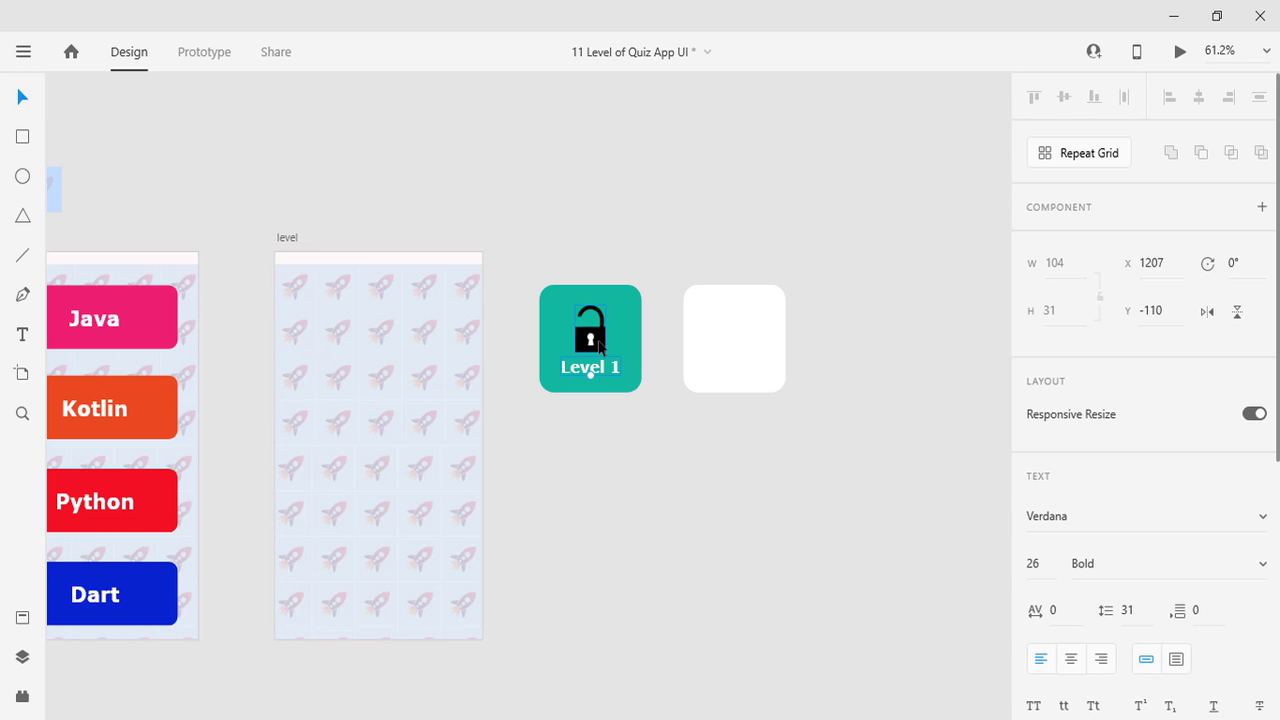
{"action": "left_click", "coordinate": [746, 340]}
Colour the second tile purple by sampling the Dart blue and shifting its hue.
{"action": "scroll", "coordinate": [1225, 570], "scroll_direction": "down", "scroll_amount": 2}
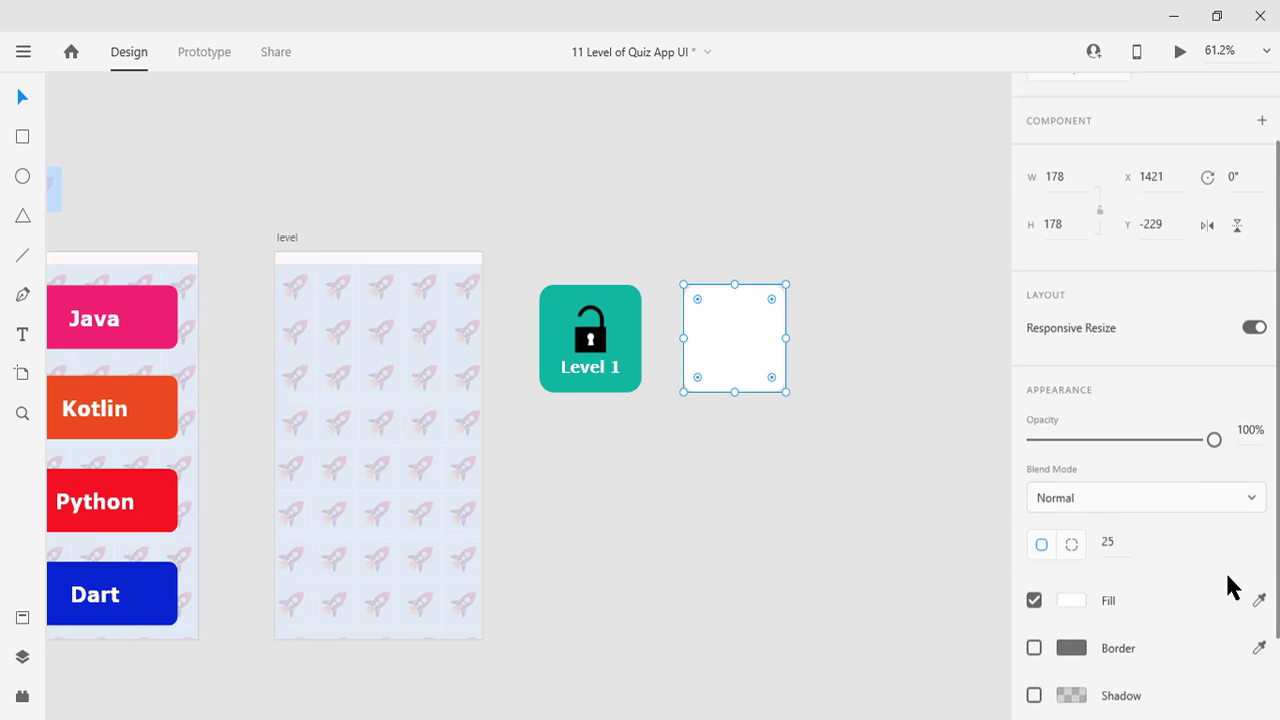
{"action": "left_click", "coordinate": [1259, 590]}
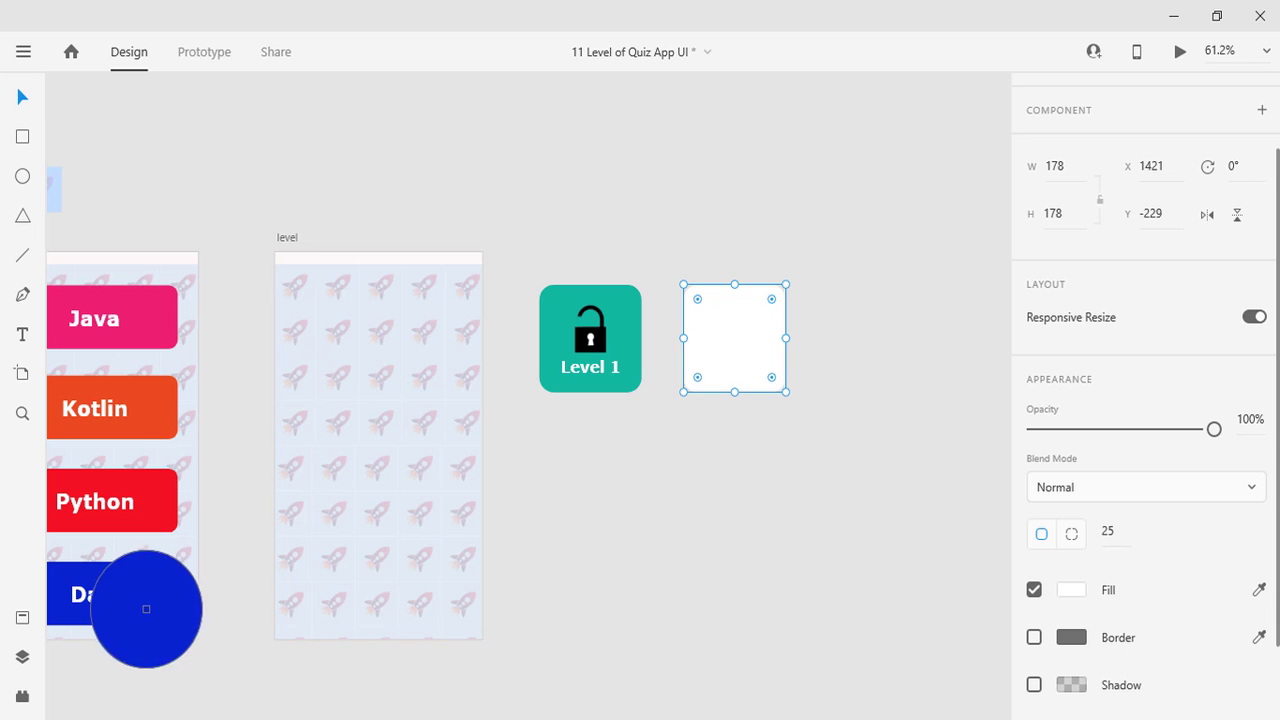
{"action": "left_click", "coordinate": [148, 609]}
{"action": "left_click", "coordinate": [1068, 592]}
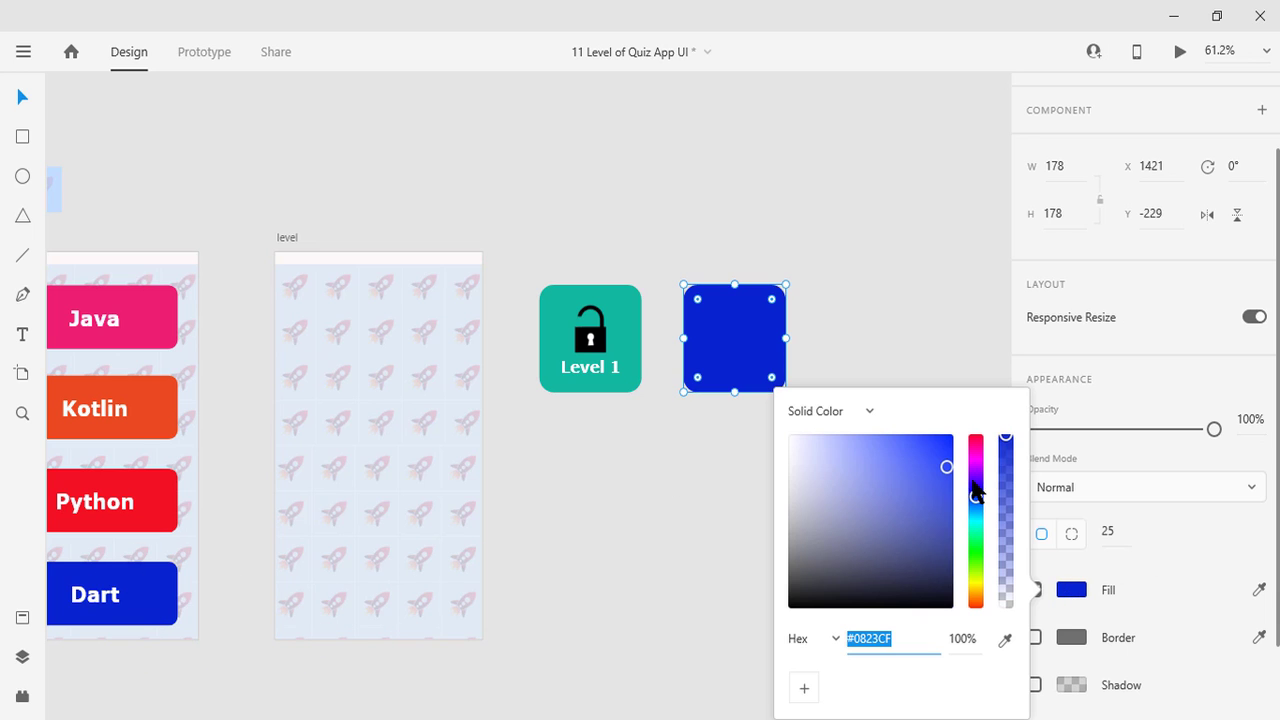
{"action": "mouse_move", "coordinate": [976, 495]}
{"action": "left_mouse_down"}
{"action": "mouse_move", "coordinate": [976, 508]}
{"action": "mouse_move", "coordinate": [976, 480]}
{"action": "left_mouse_up"}
{"action": "left_click", "coordinate": [895, 345]}
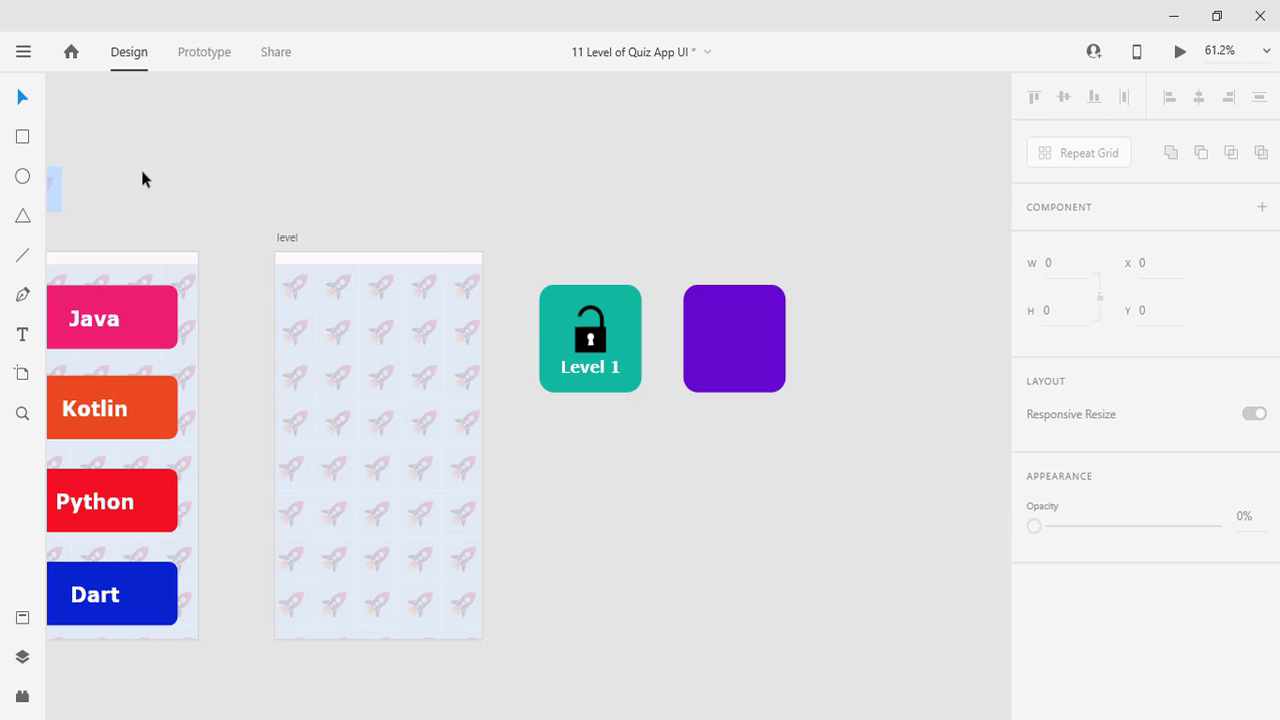
Place the black closed lock on the purple tile, brought in front of it.
{"action": "left_click_drag", "start_coordinate": [142, 178], "coordinate": [263, 194]}
{"action": "mouse_move", "coordinate": [85, 228]}
{"action": "left_mouse_down"}
{"action": "mouse_move", "coordinate": [897, 268]}
{"action": "mouse_move", "coordinate": [866, 350]}
{"action": "left_mouse_up"}
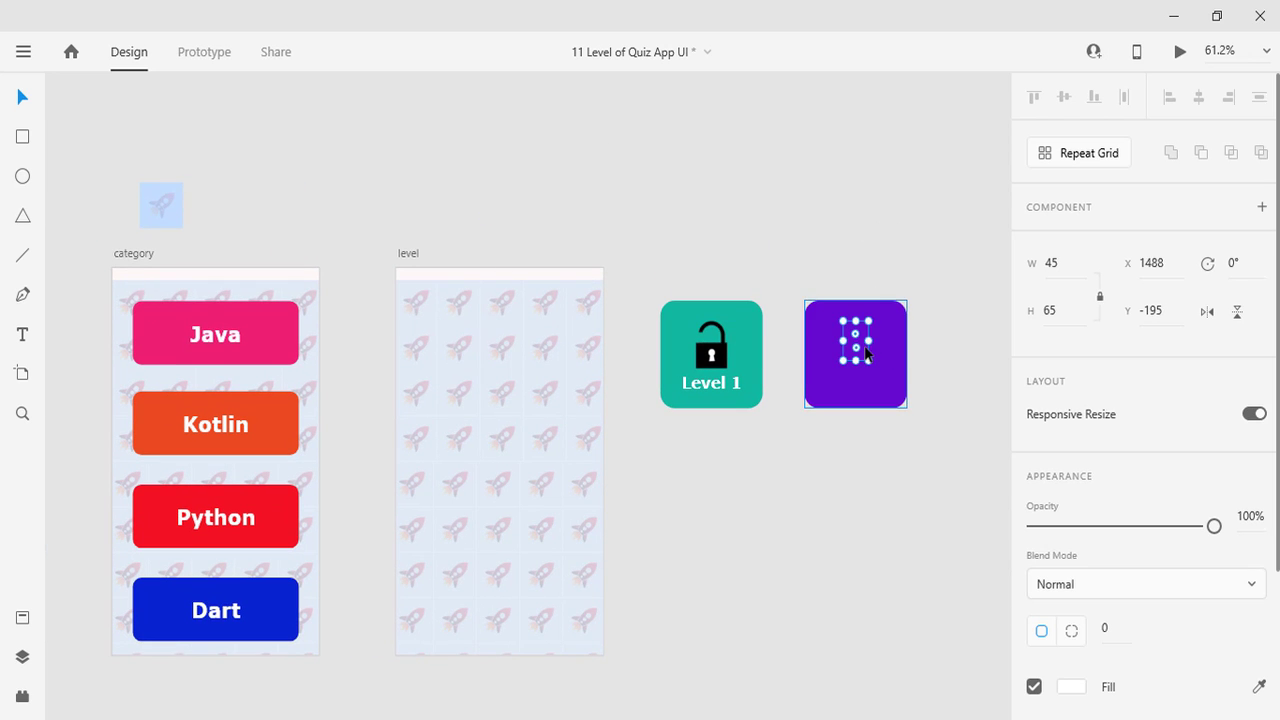
{"action": "key", "text": "ctrl+shift+bracketright"}
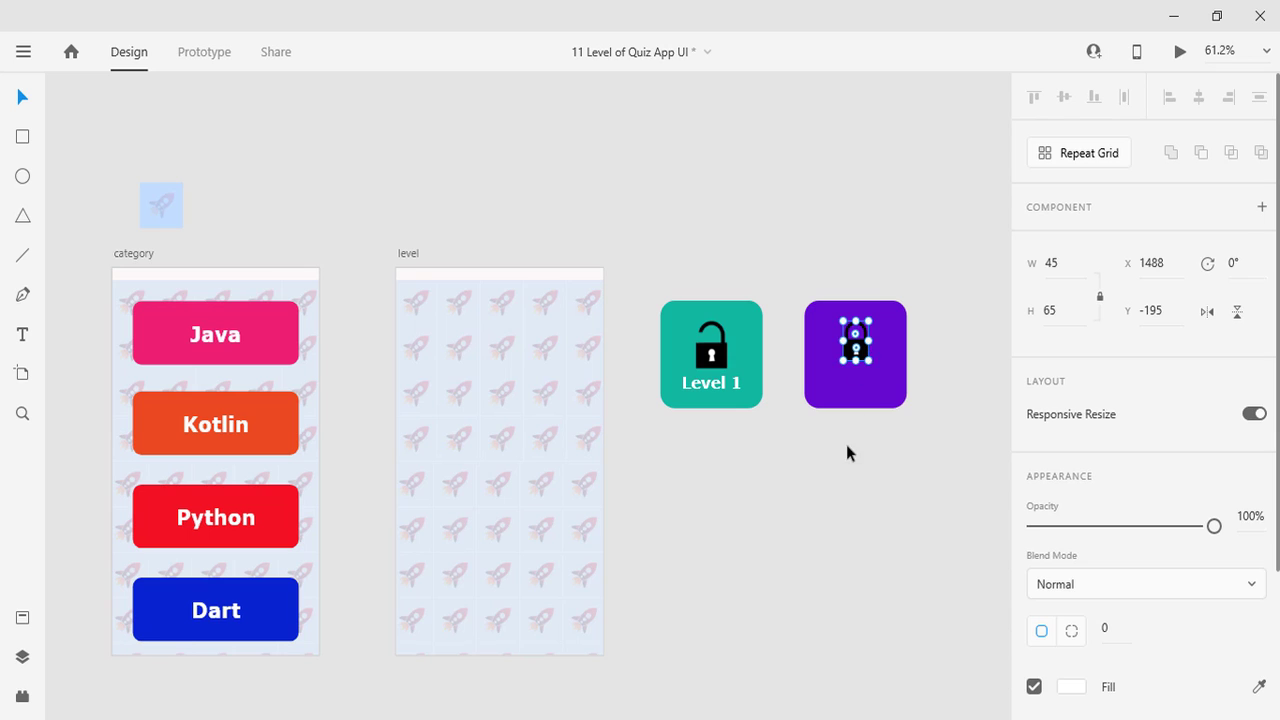
{"action": "left_click", "coordinate": [846, 445]}
{"action": "left_click", "coordinate": [711, 345]}
{"action": "left_click", "coordinate": [866, 352]}
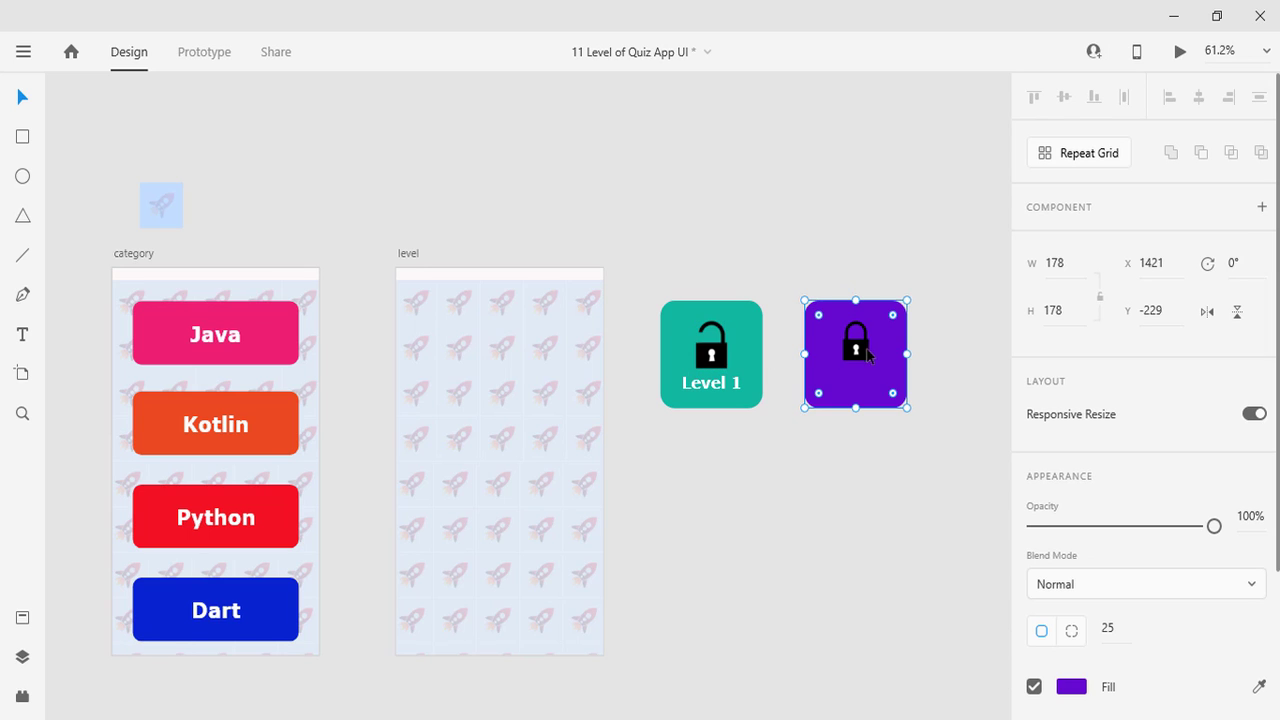
{"action": "left_click", "coordinate": [1056, 268]}
{"action": "type", "text": "54"}
{"action": "key", "text": "Return"}
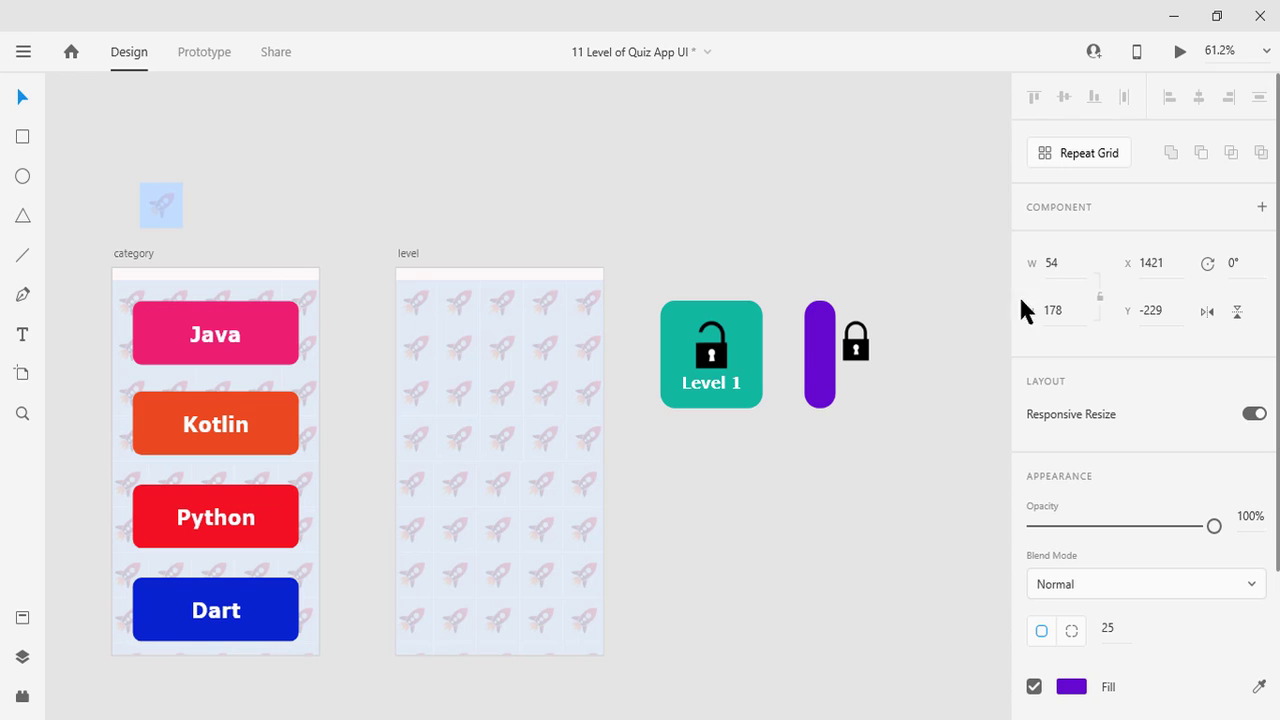
{"action": "key", "text": "ctrl+z"}
{"action": "left_click", "coordinate": [853, 487]}
Set the closed lock's width to 54, enlarging it to 54 × 78.
{"action": "left_click", "coordinate": [857, 347]}
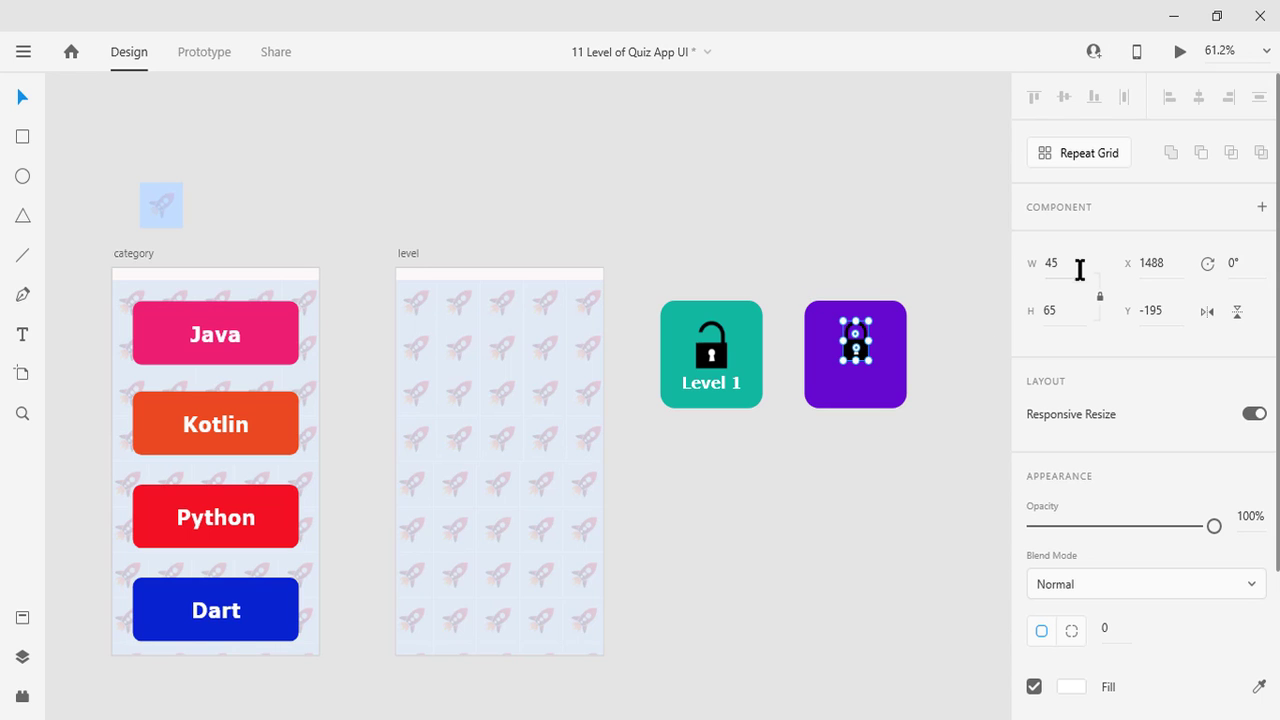
{"action": "left_click", "coordinate": [1080, 270]}
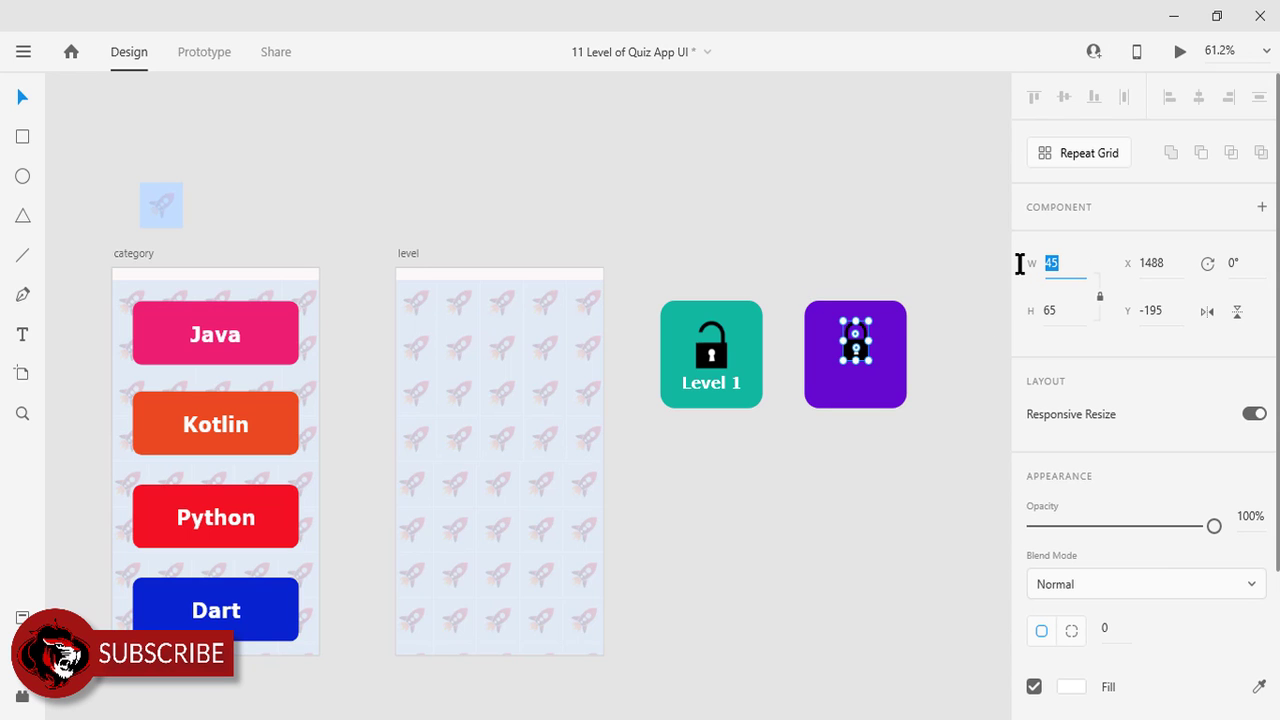
{"action": "type", "text": "54"}
{"action": "key", "text": "Return"}
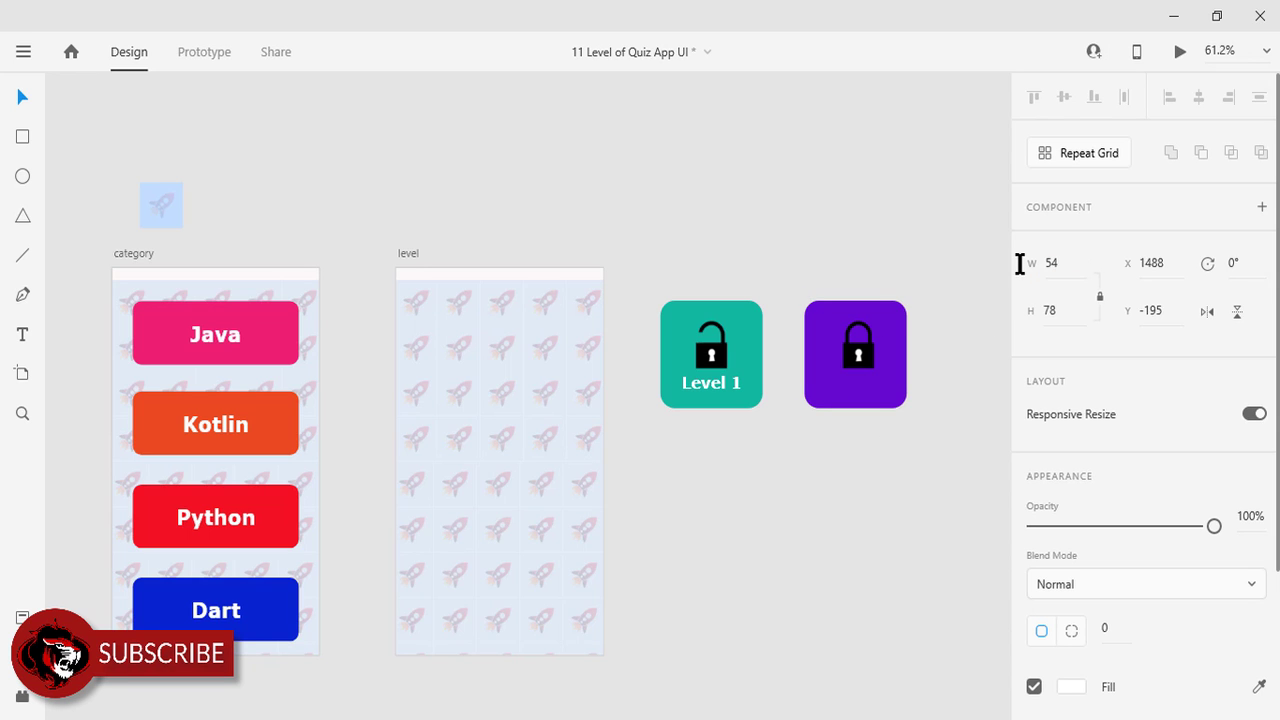
{"action": "left_click", "coordinate": [880, 513]}
{"action": "scroll", "coordinate": [890, 495], "scroll_direction": "up", "scroll_amount": 2}
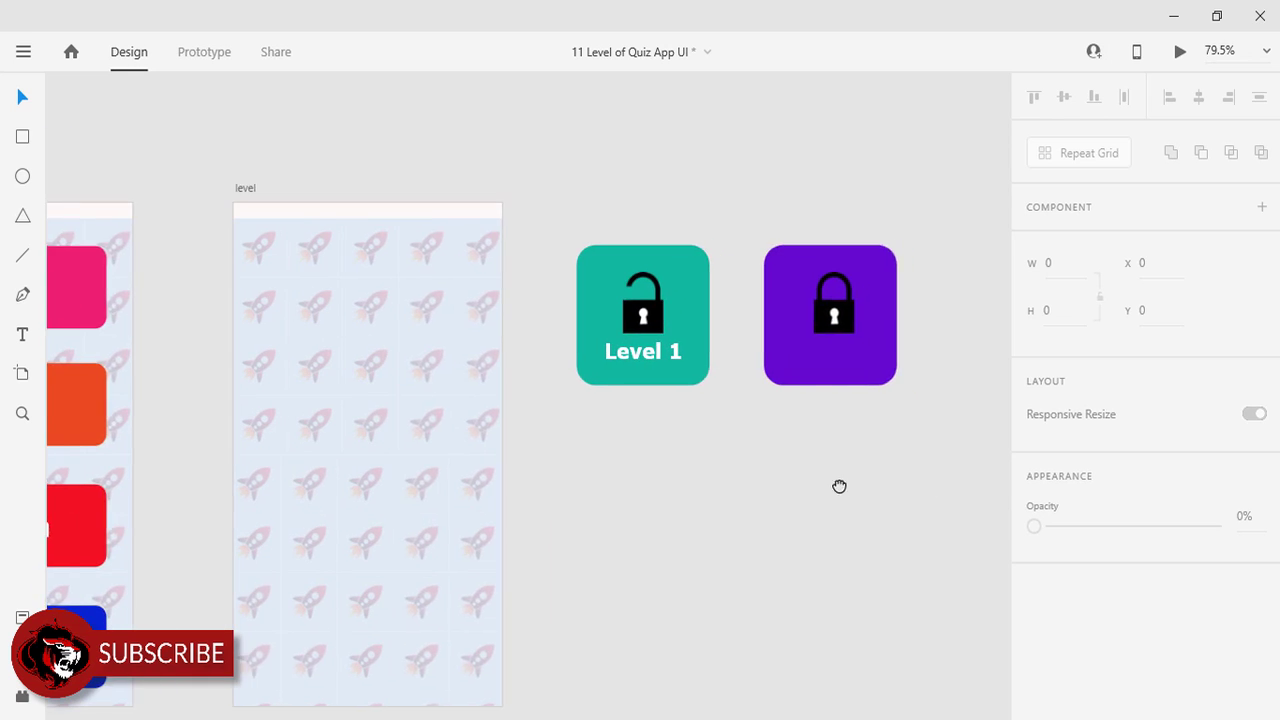
Line up the purple tile's lock with the Level 1 lock.
{"action": "left_click", "coordinate": [694, 329]}
{"action": "left_click_drag", "start_coordinate": [696, 329], "coordinate": [692, 330]}
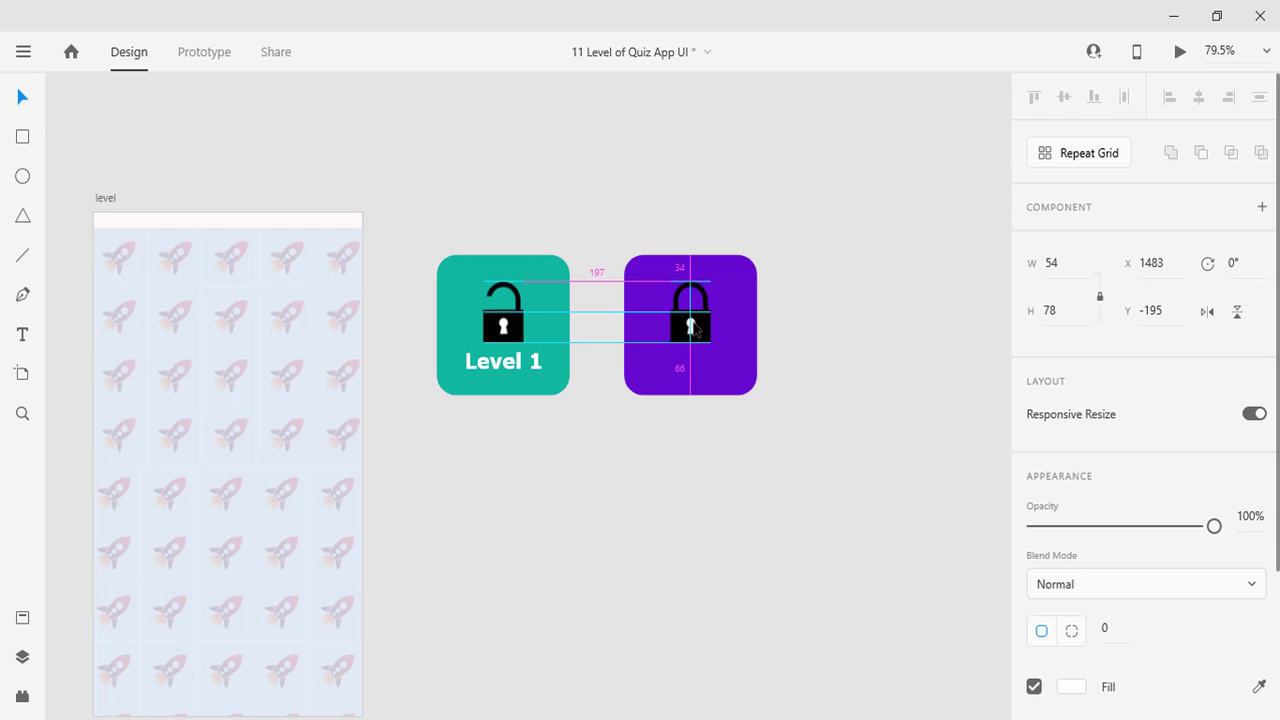
{"action": "left_click", "coordinate": [686, 411]}
Copy the Level 1 label onto the purple tile and change it to Level 2.
{"action": "left_click", "coordinate": [514, 364]}
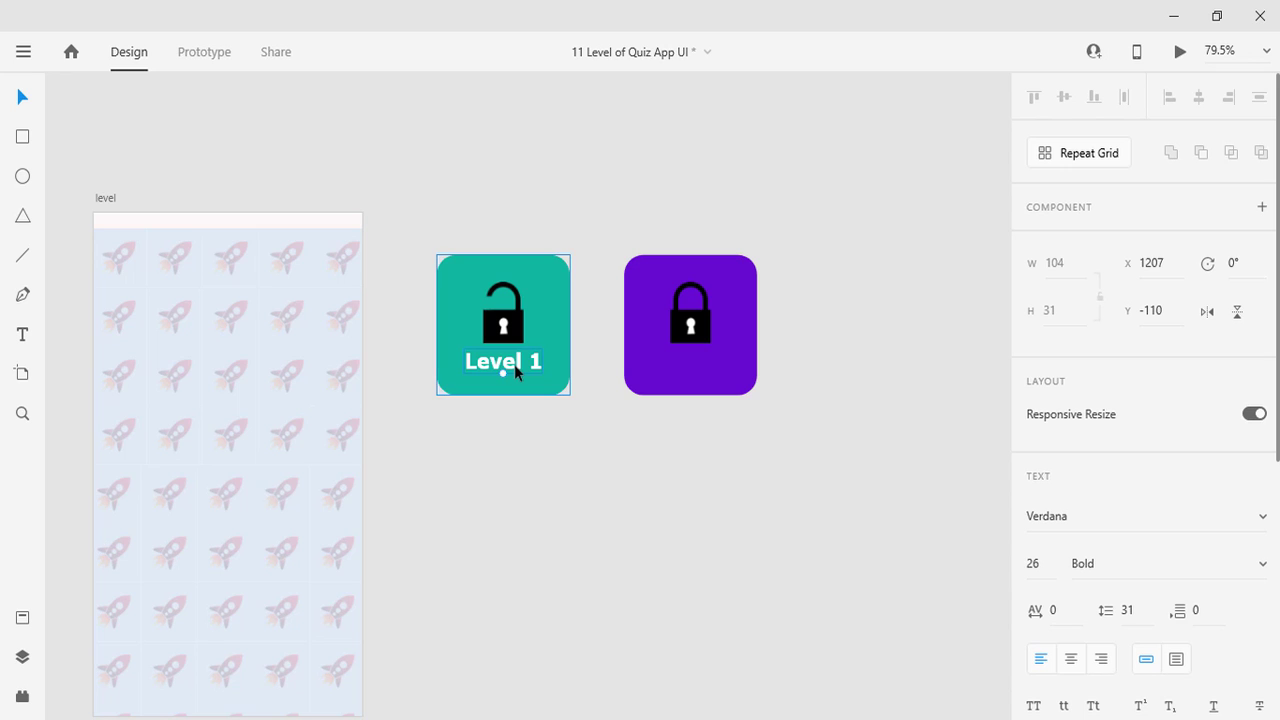
{"action": "left_click_drag", "start_coordinate": [514, 364], "coordinate": [708, 368]}
{"action": "double_click", "coordinate": [722, 362]}
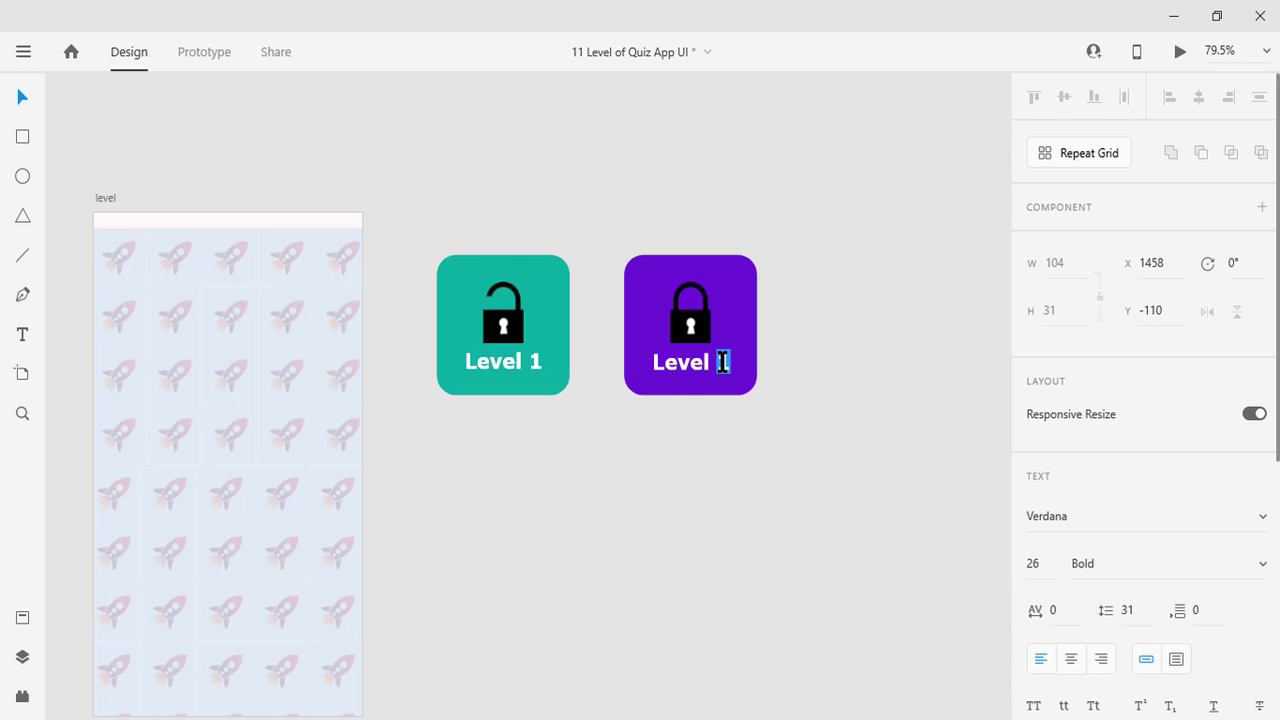
{"action": "type", "text": "2"}
{"action": "key", "text": "Escape"}
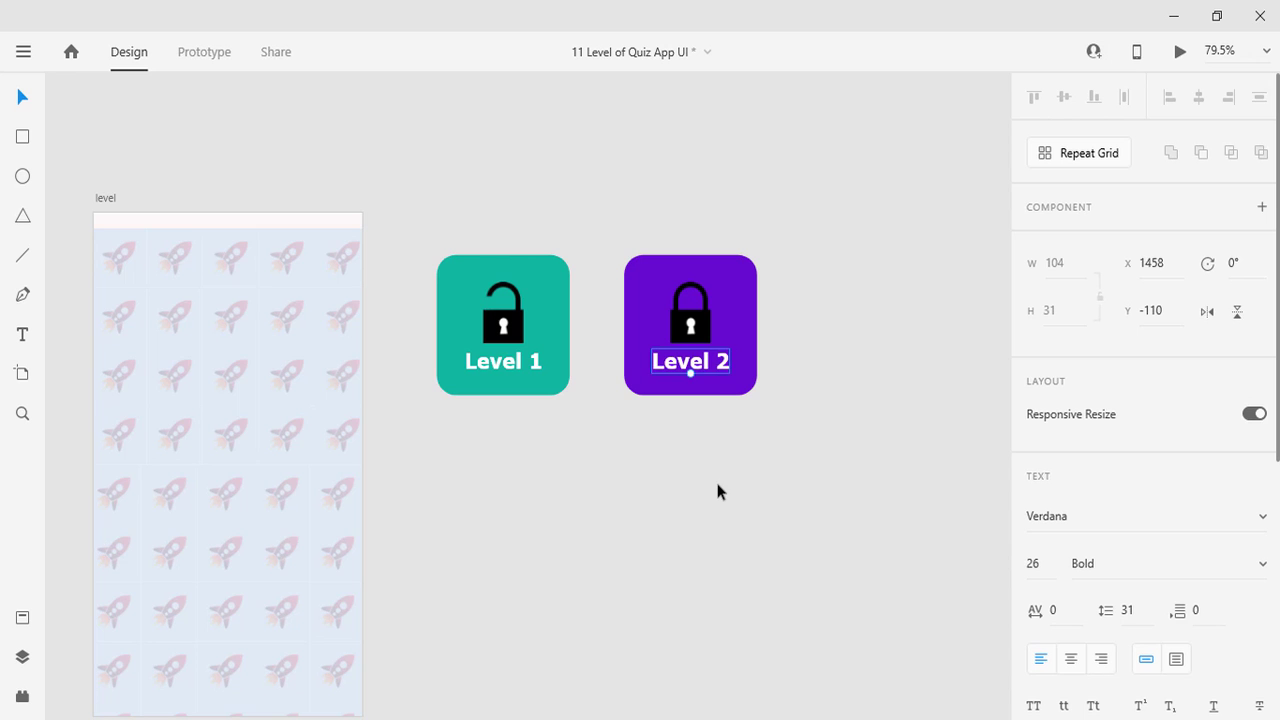
Shift the Level 1 tile left and resize it to 150 by 150.
{"action": "scroll", "coordinate": [755, 503], "scroll_direction": "down", "scroll_amount": 1}
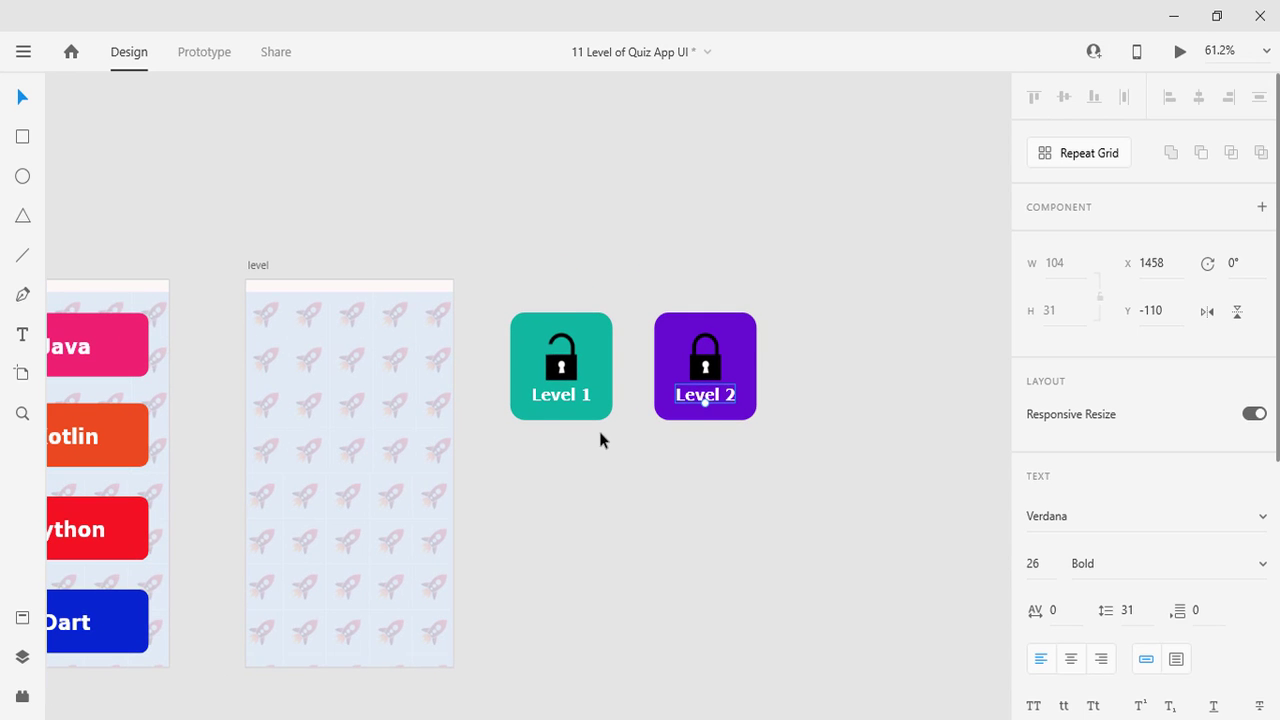
{"action": "mouse_move", "coordinate": [646, 466]}
{"action": "left_mouse_down"}
{"action": "mouse_move", "coordinate": [528, 346]}
{"action": "mouse_move", "coordinate": [281, 352]}
{"action": "mouse_move", "coordinate": [523, 358]}
{"action": "left_mouse_up"}
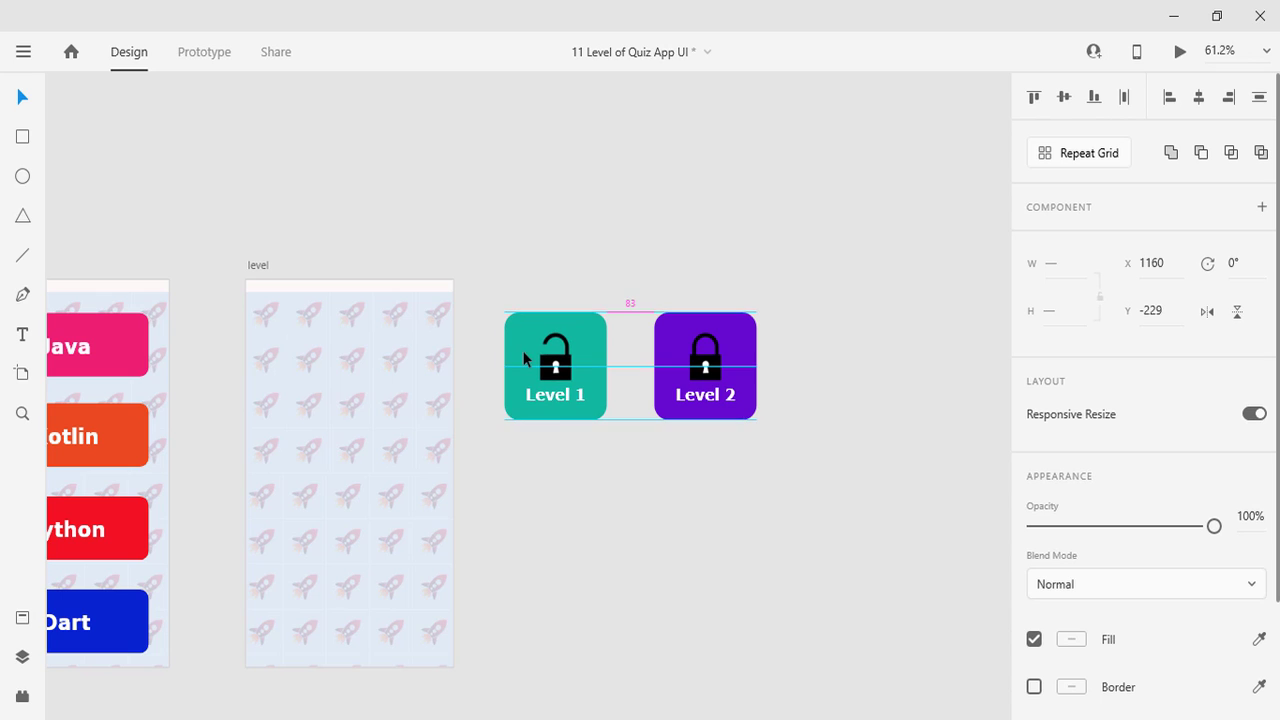
{"action": "left_click", "coordinate": [626, 494]}
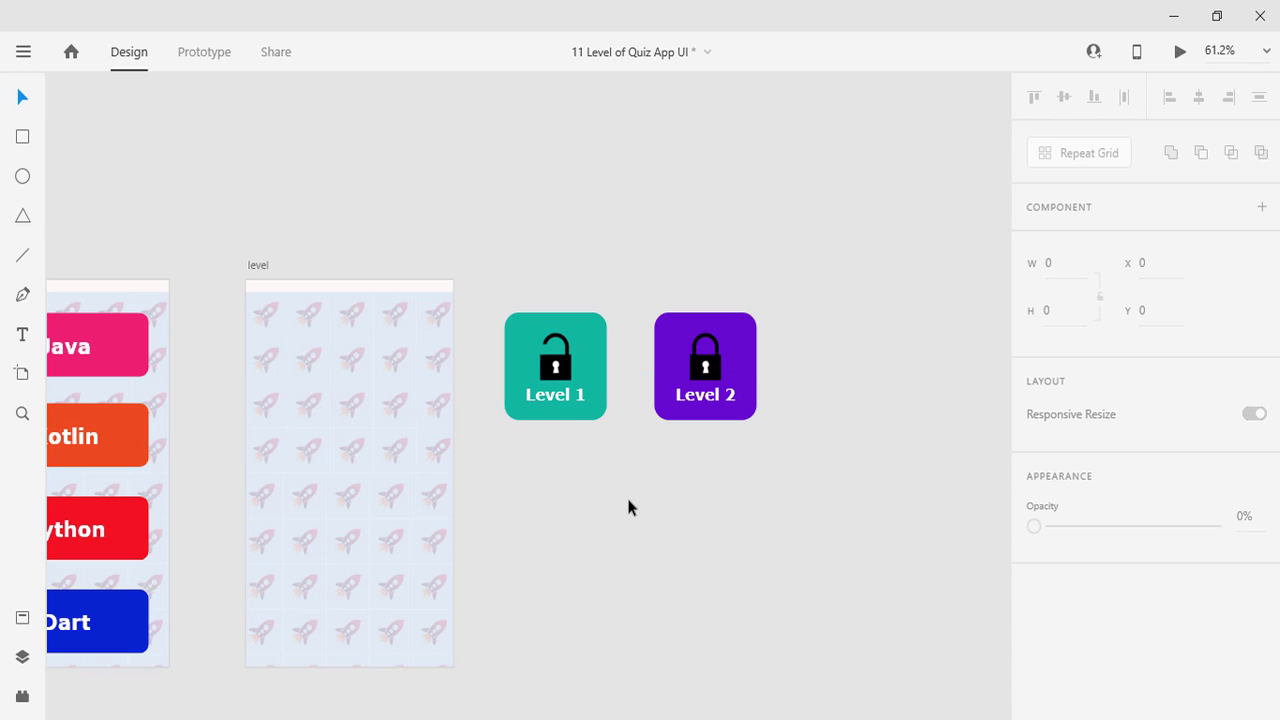
{"action": "left_click", "coordinate": [586, 354]}
{"action": "left_click_drag", "start_coordinate": [605, 421], "coordinate": [595, 388]}
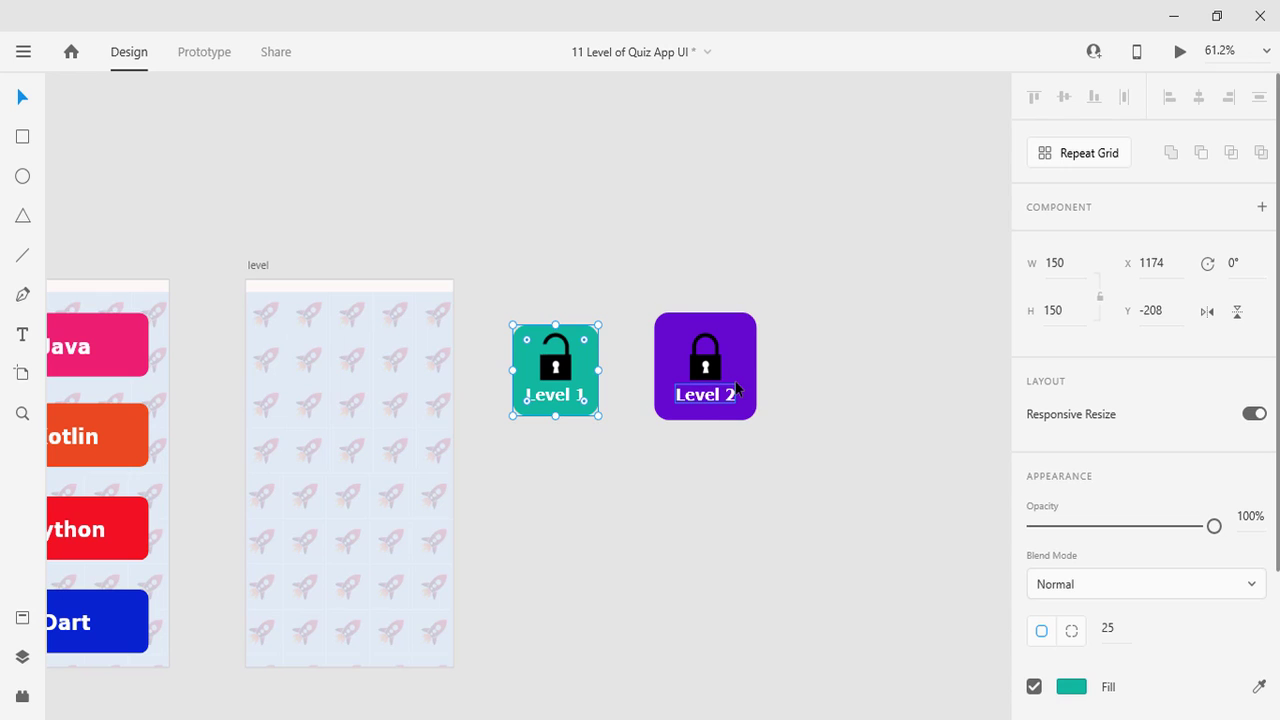
Set the Level 2 tile's width and height to 150.
{"action": "double_click", "coordinate": [735, 392]}
{"action": "key", "text": "Escape"}
{"action": "left_click", "coordinate": [591, 370]}
{"action": "left_click", "coordinate": [748, 362]}
{"action": "left_click", "coordinate": [1048, 262]}
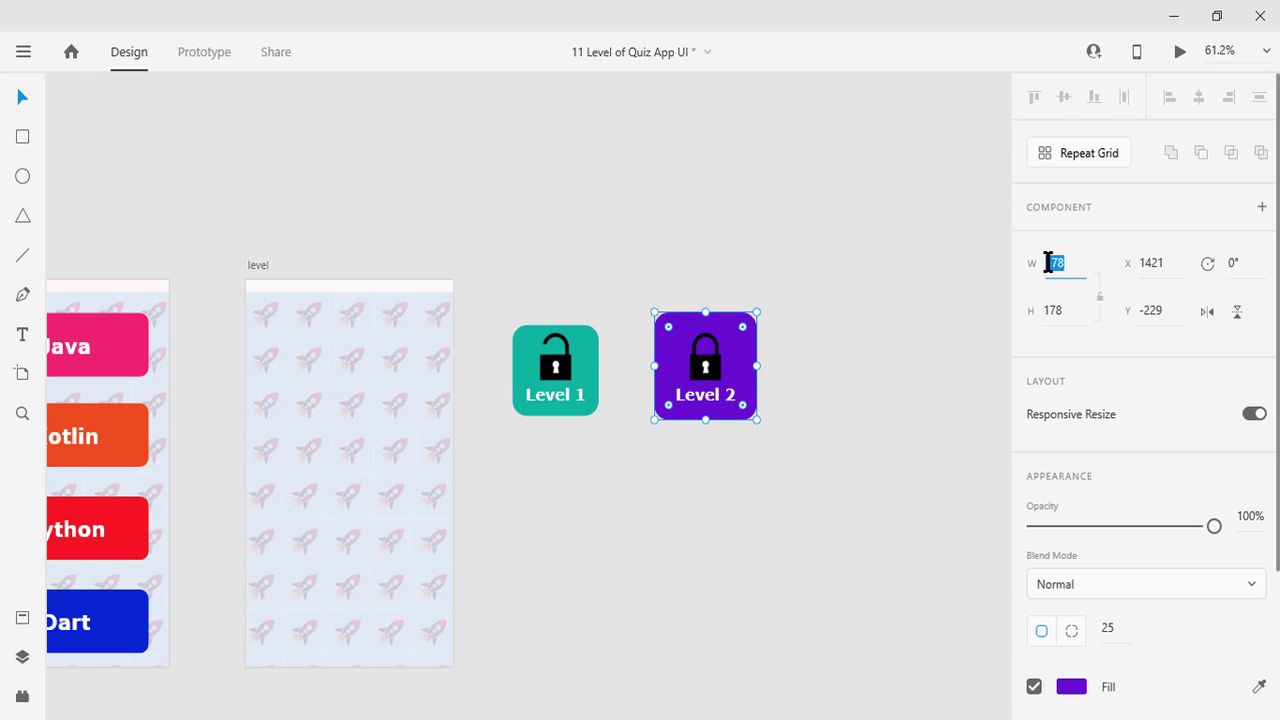
{"action": "type", "text": "150"}
{"action": "key", "text": "Return"}
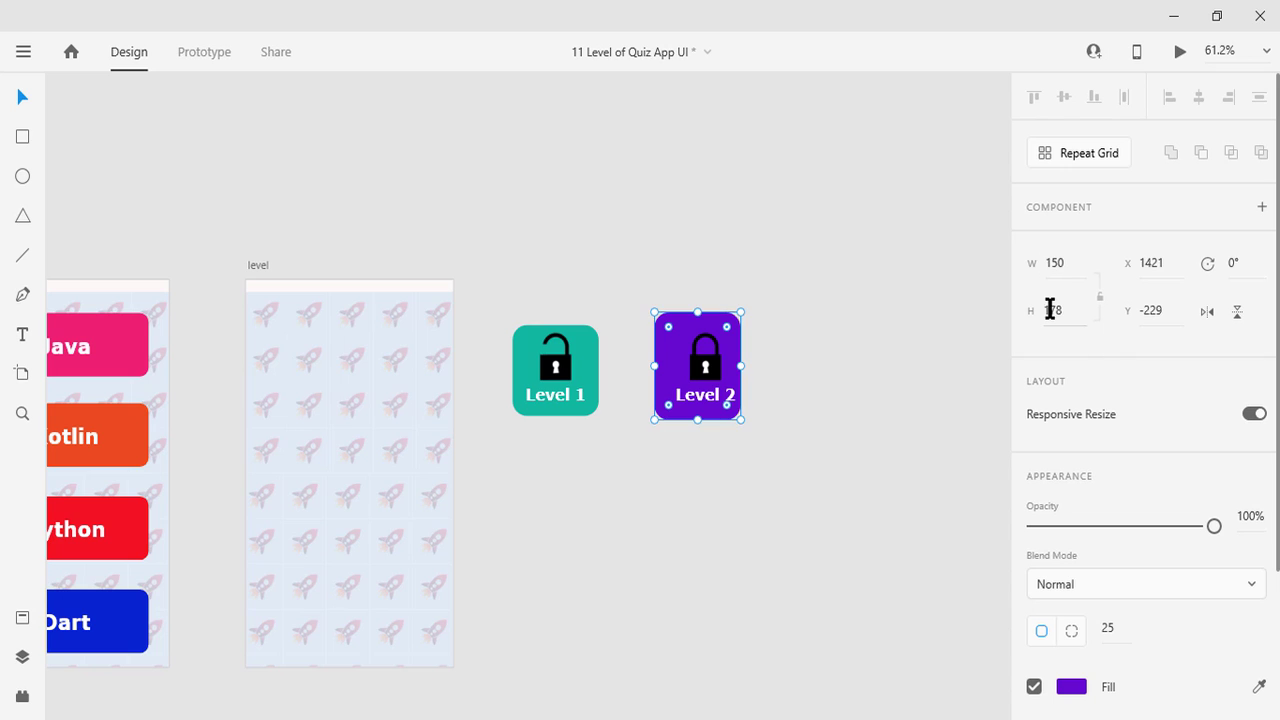
{"action": "left_click", "coordinate": [1050, 310]}
{"action": "type", "text": "150"}
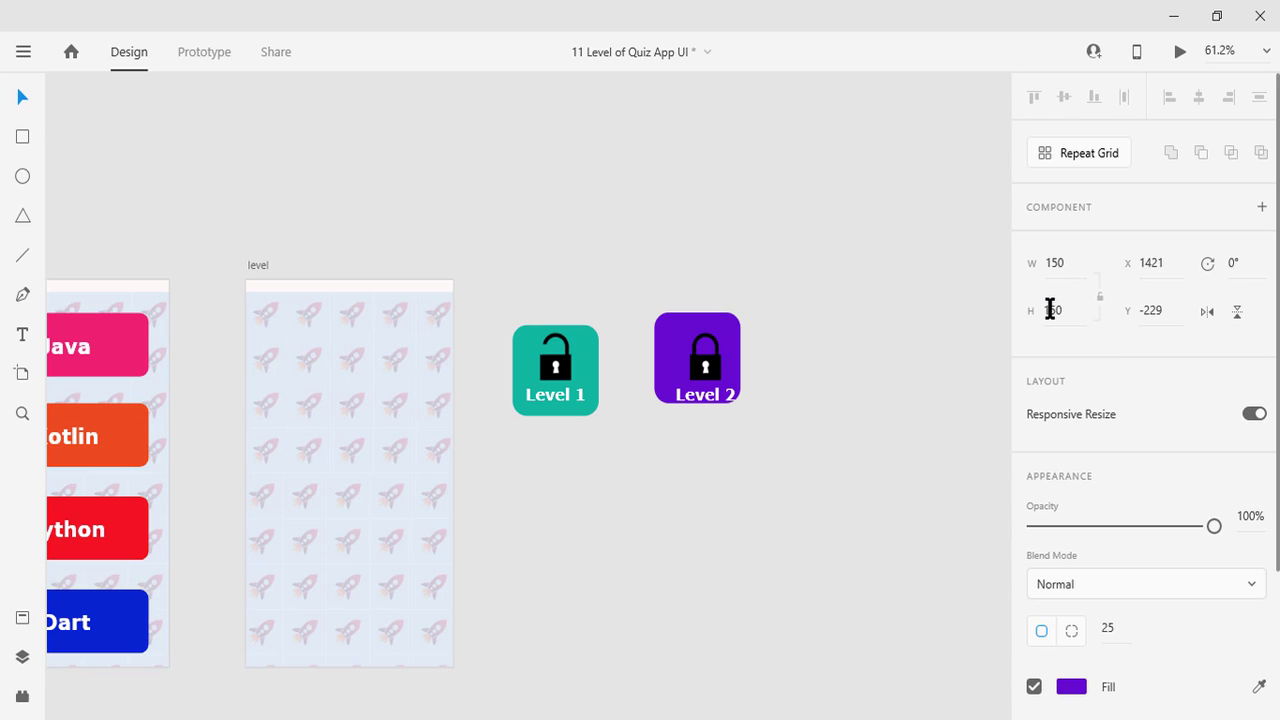
{"action": "key", "text": "Return"}
{"action": "left_click", "coordinate": [737, 486]}
Centre the lock vertically in the Level 1 tile, then raise it slightly.
{"action": "left_click", "coordinate": [560, 372]}
{"action": "left_click", "coordinate": [594, 356], "text": "shift"}
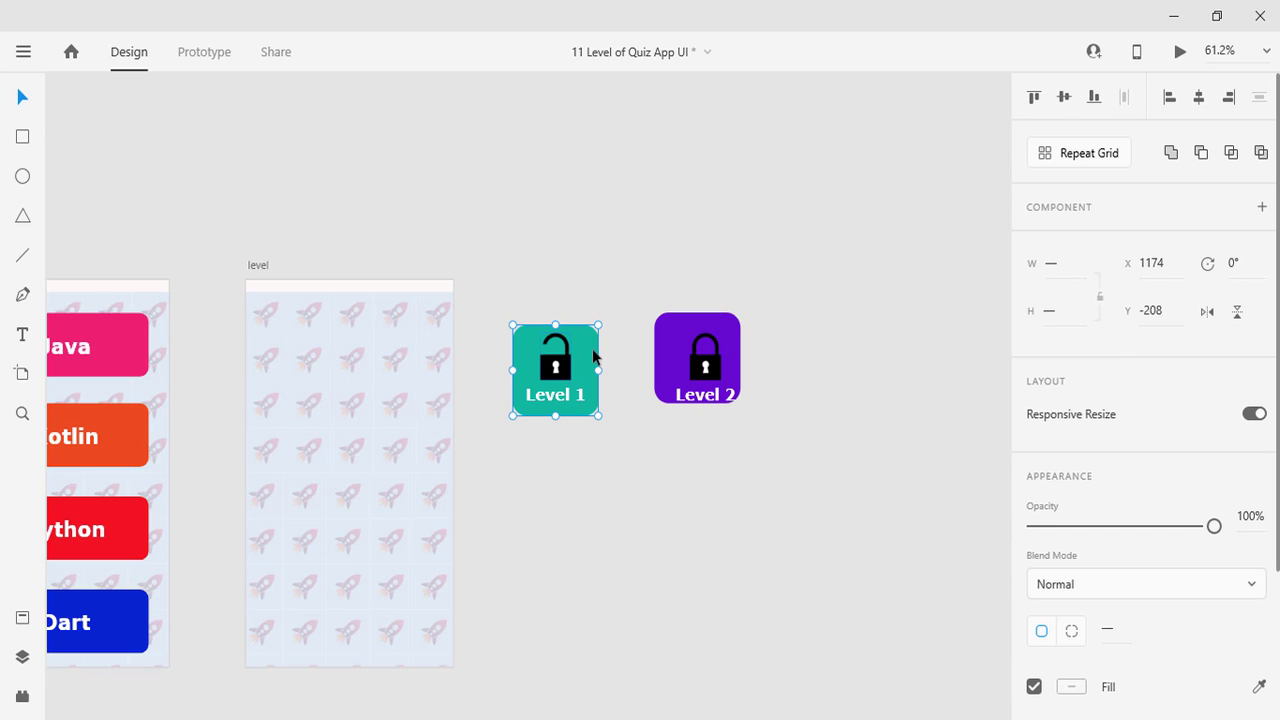
{"action": "left_click", "coordinate": [1064, 97]}
{"action": "left_click", "coordinate": [1199, 97]}
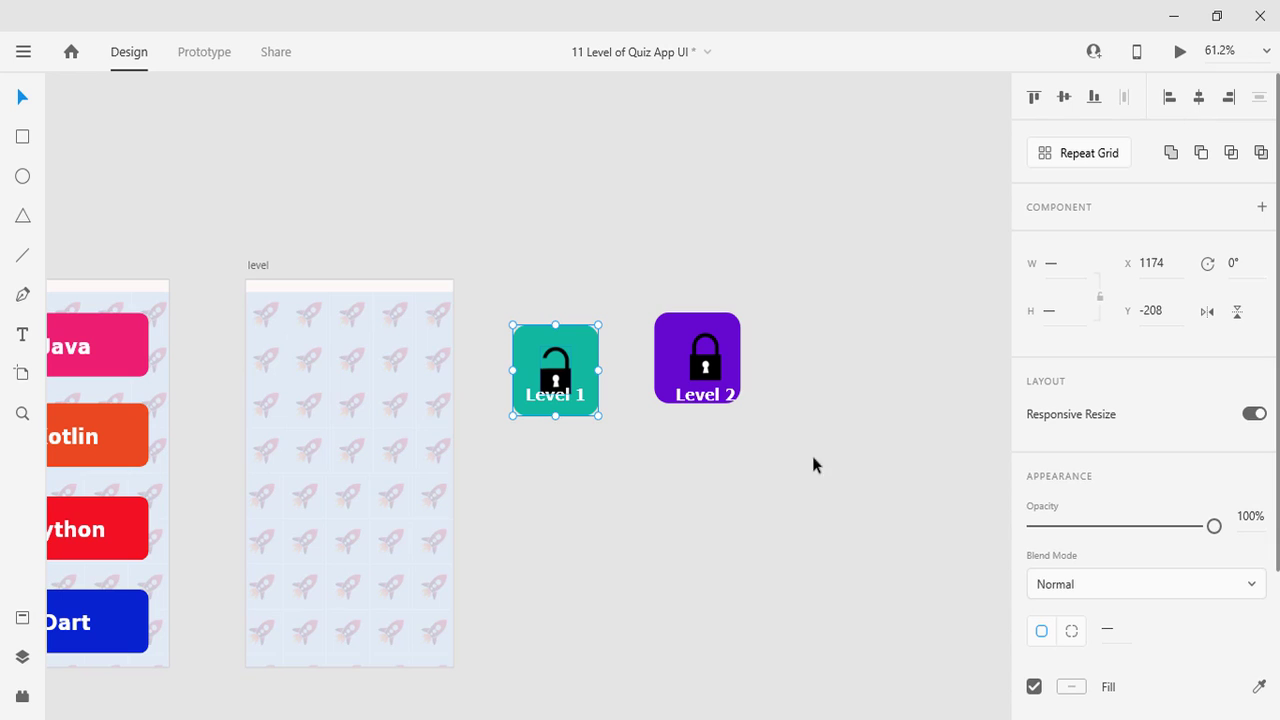
{"action": "left_click", "coordinate": [812, 456]}
{"action": "left_click", "coordinate": [555, 381]}
{"action": "left_click_drag", "start_coordinate": [556, 381], "coordinate": [557, 376]}
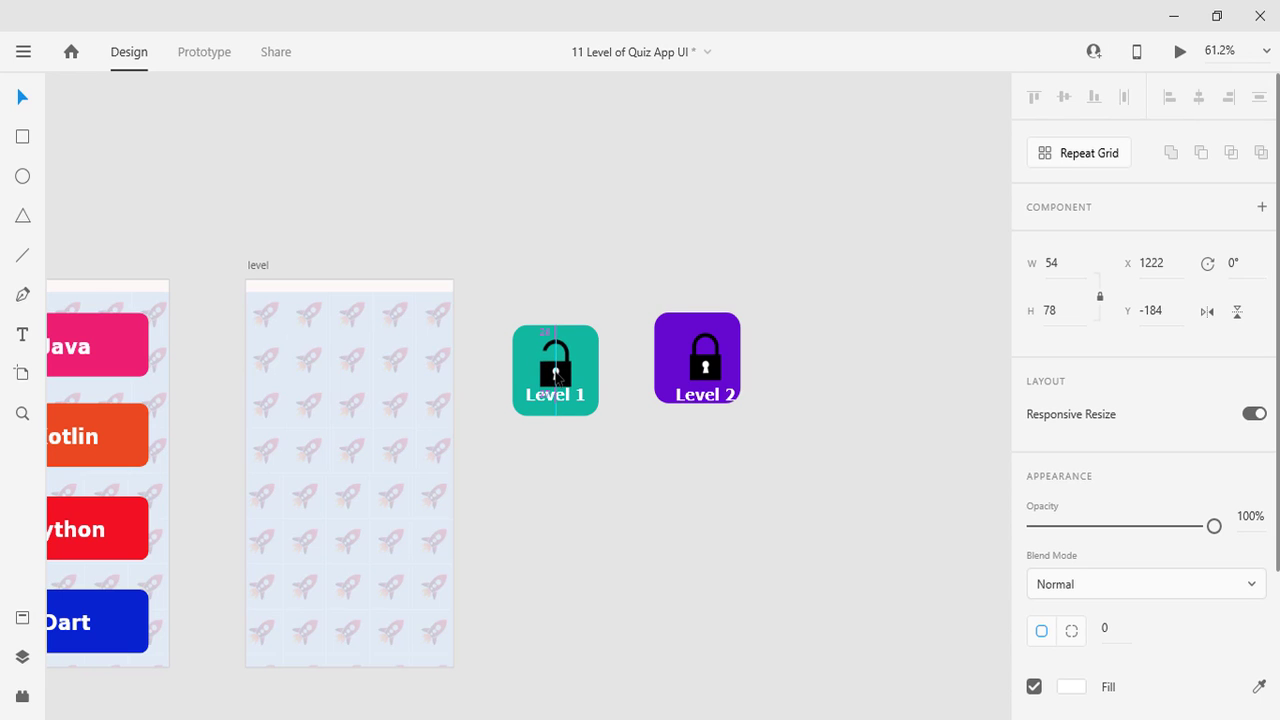
{"action": "left_click", "coordinate": [565, 432]}
Shrink the Level 1 label slightly, to 24 pt.
{"action": "left_click", "coordinate": [568, 398]}
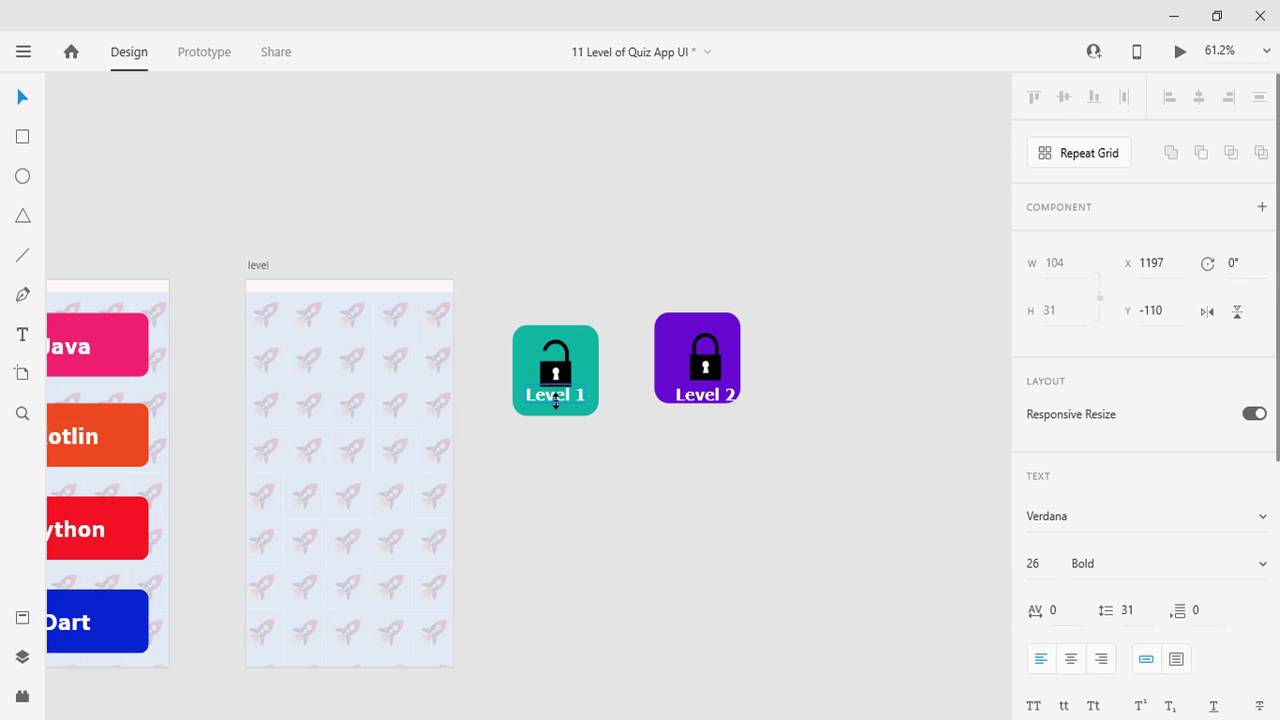
{"action": "left_click_drag", "start_coordinate": [556, 401], "coordinate": [558, 405]}
{"action": "left_click", "coordinate": [600, 463]}
Nudge the Level 1 label down within its tile.
{"action": "scroll", "coordinate": [600, 463], "scroll_direction": "up", "scroll_amount": 3}
{"action": "scroll", "coordinate": [600, 463], "scroll_direction": "up", "scroll_amount": 1}
{"action": "left_click_drag", "start_coordinate": [666, 476], "coordinate": [678, 506]}
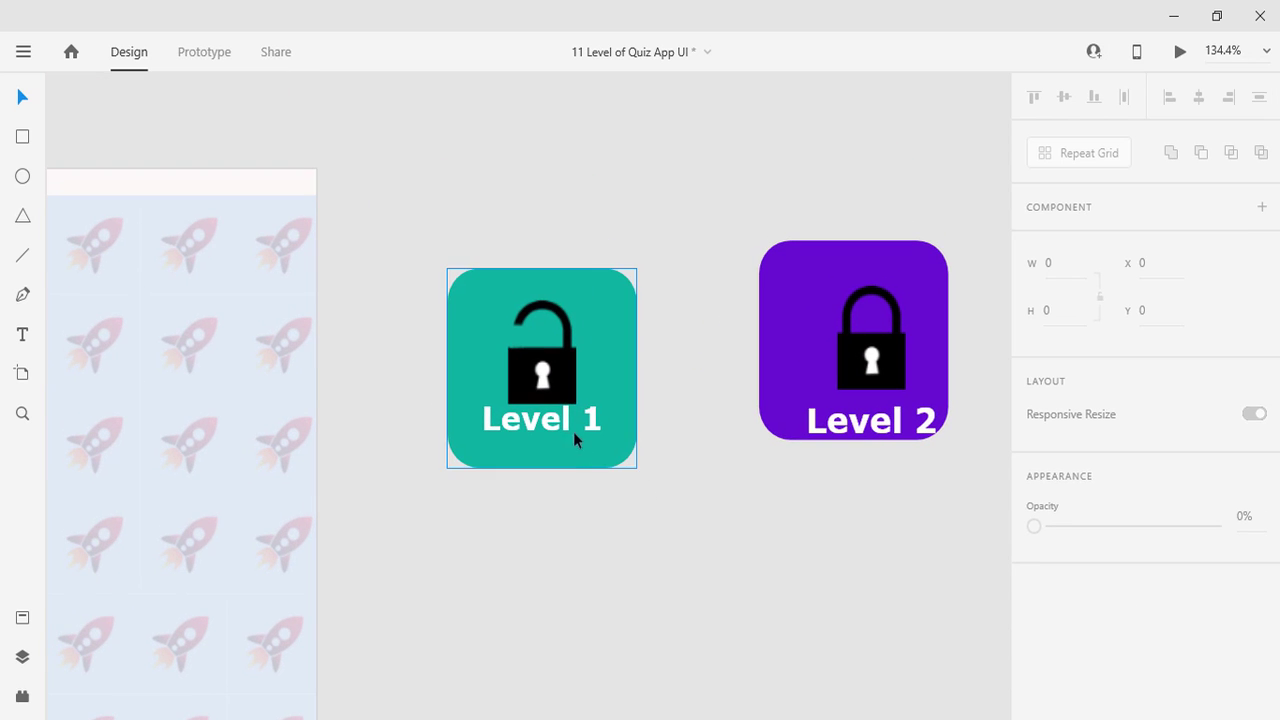
{"action": "left_click", "coordinate": [570, 432]}
{"action": "left_click_drag", "start_coordinate": [570, 438], "coordinate": [570, 443]}
Move the Level 2 tile level with Level 1 and reposition its lock and label.
{"action": "left_click", "coordinate": [715, 472]}
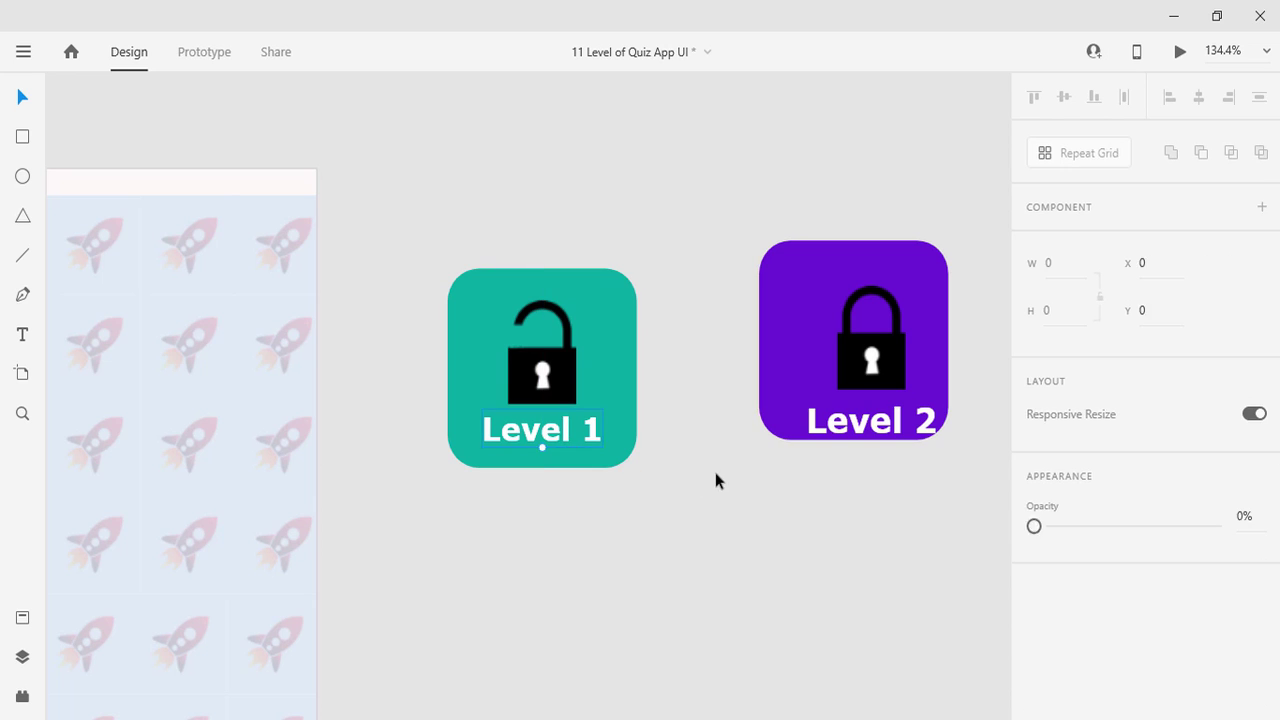
{"action": "mouse_move", "coordinate": [803, 314]}
{"action": "left_mouse_down"}
{"action": "mouse_move", "coordinate": [801, 342]}
{"action": "mouse_move", "coordinate": [845, 369]}
{"action": "left_mouse_up"}
{"action": "double_click", "coordinate": [865, 361]}
{"action": "left_click", "coordinate": [557, 351], "text": "shift"}
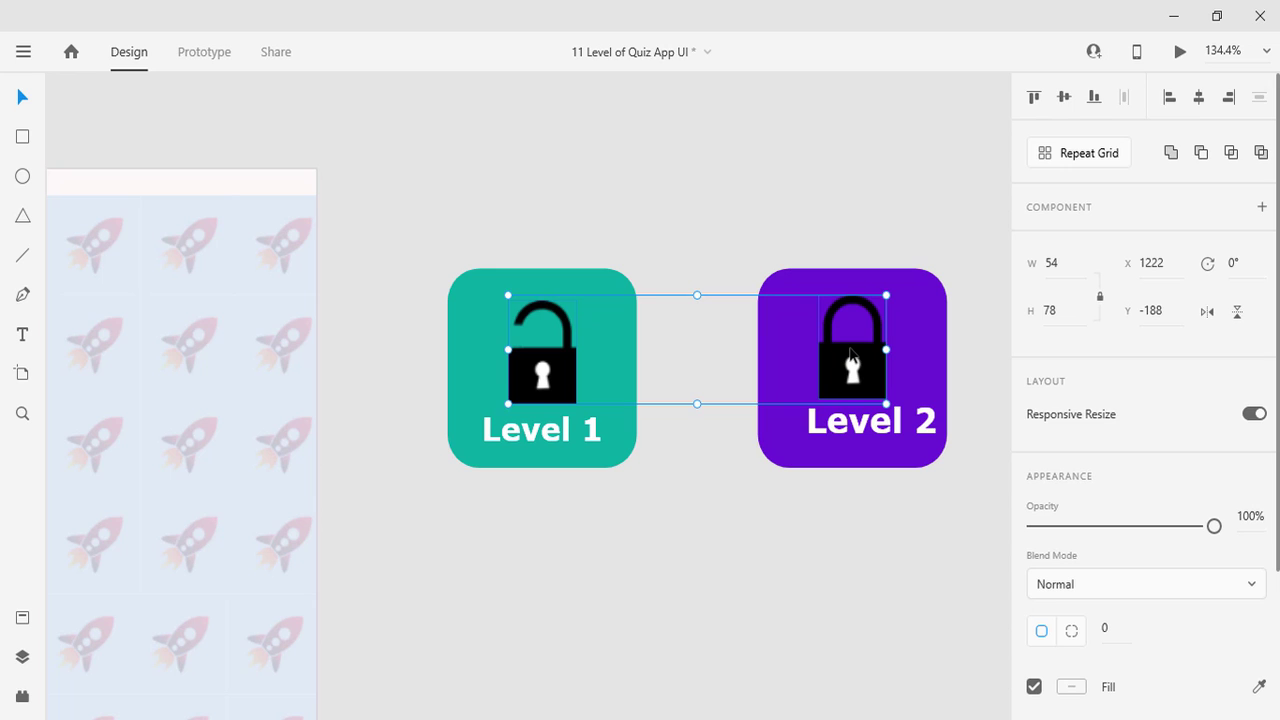
{"action": "left_click", "coordinate": [850, 352], "text": "shift"}
{"action": "left_click", "coordinate": [850, 555]}
{"action": "left_click", "coordinate": [834, 438]}
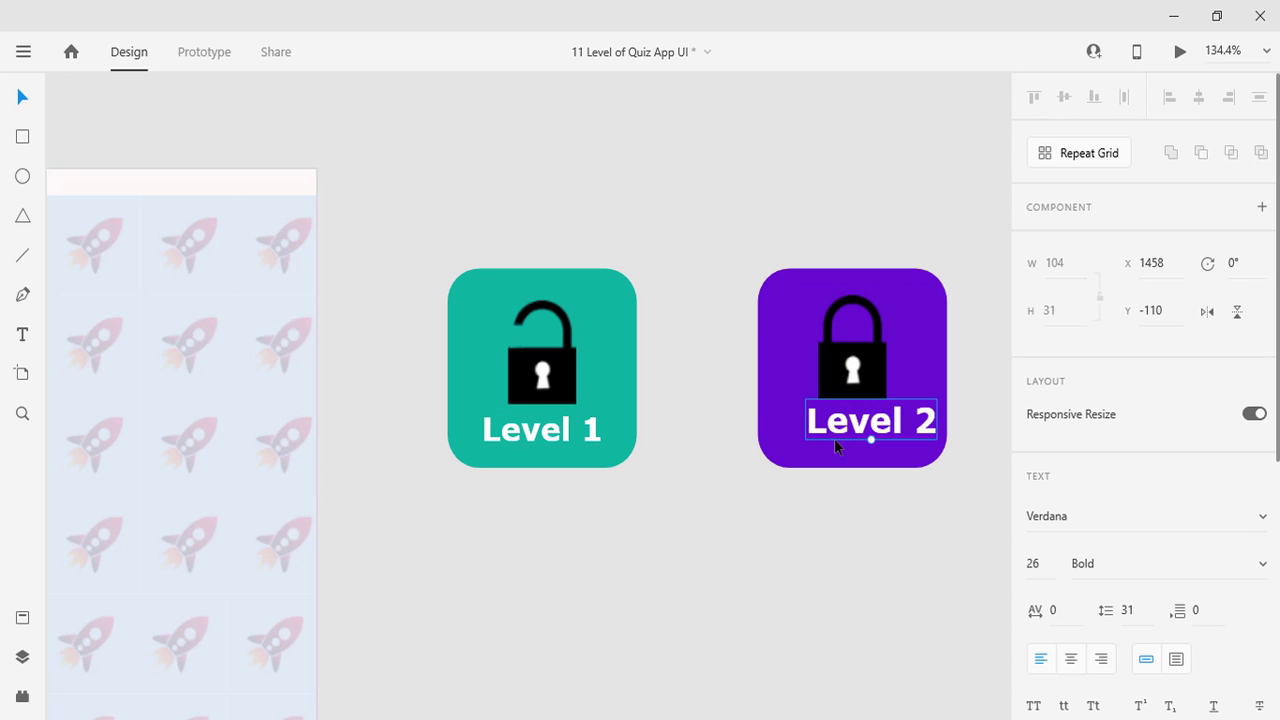
{"action": "mouse_move", "coordinate": [881, 438]}
{"action": "left_mouse_down"}
{"action": "mouse_move", "coordinate": [862, 448]}
{"action": "mouse_move", "coordinate": [852, 425]}
{"action": "left_mouse_up"}
Reduce the Level 1 label to 21 pt.
{"action": "left_click", "coordinate": [555, 446]}
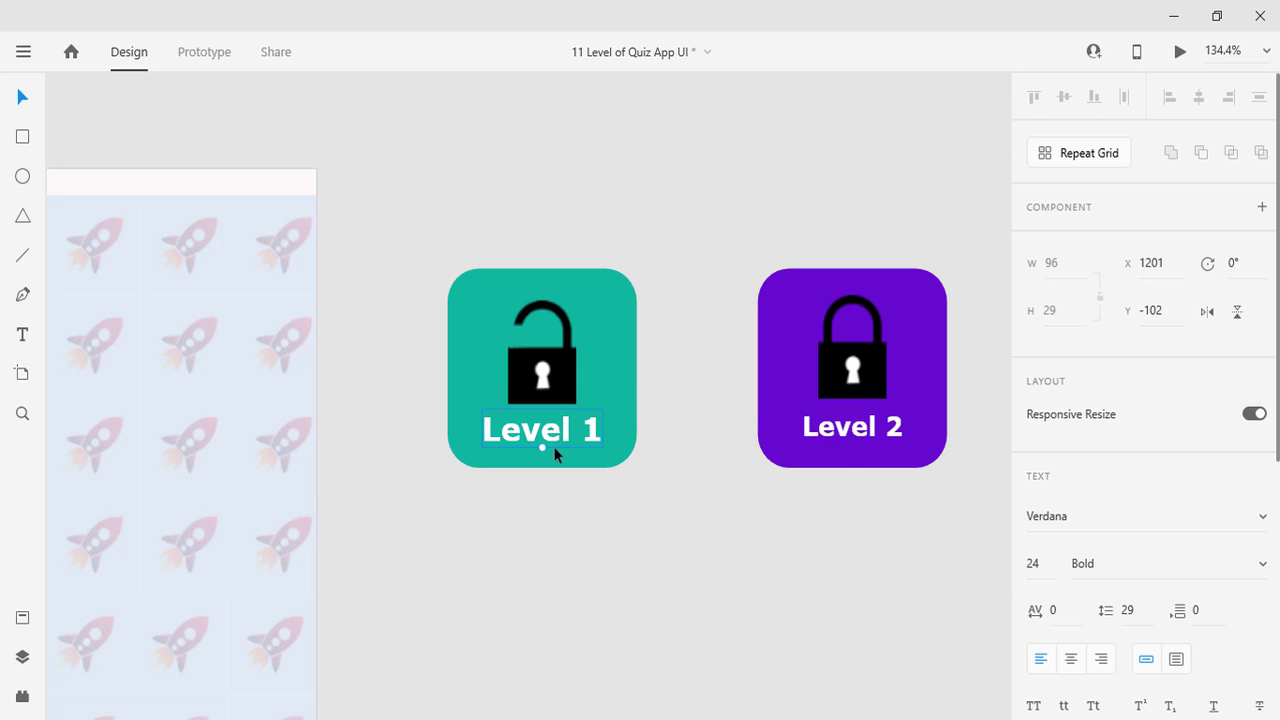
{"action": "left_click_drag", "start_coordinate": [542, 448], "coordinate": [542, 447]}
{"action": "left_click", "coordinate": [600, 517]}
{"action": "left_click", "coordinate": [560, 418]}
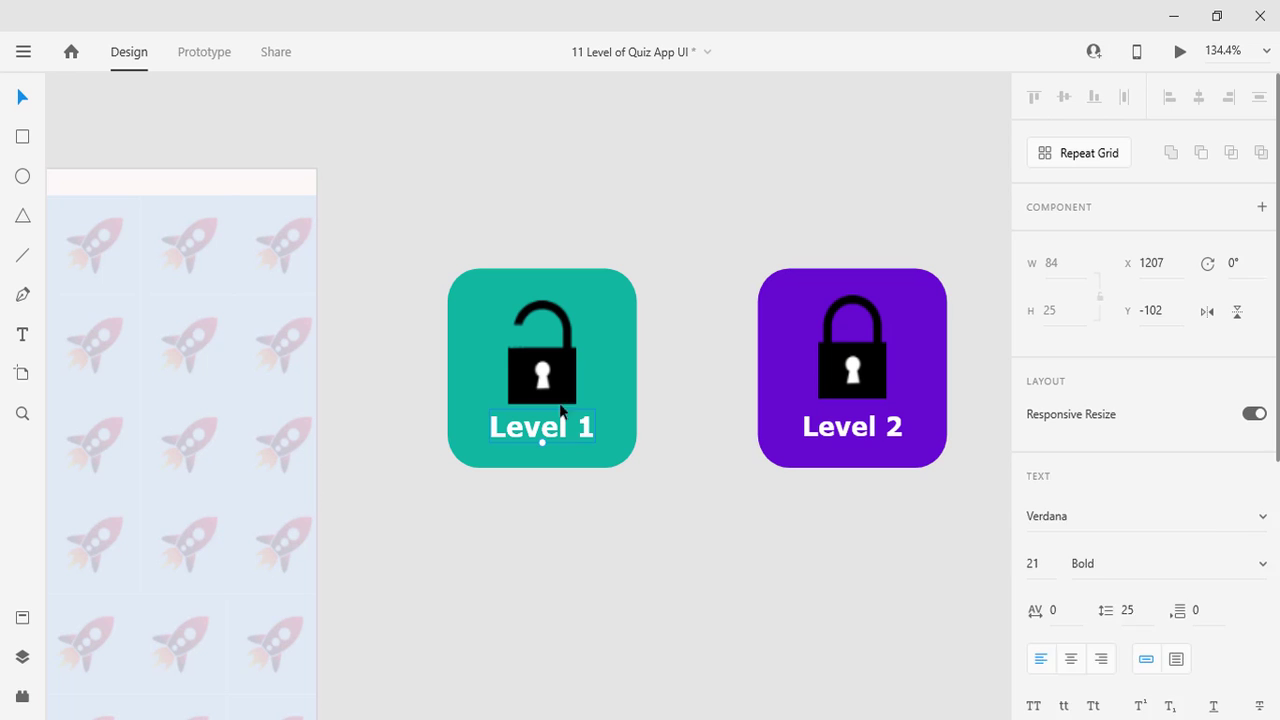
{"action": "left_click", "coordinate": [566, 372]}
Move the Level 1 tile into the top-left of the level artboard.
{"action": "scroll", "coordinate": [640, 481], "scroll_direction": "up", "scroll_amount": 1}
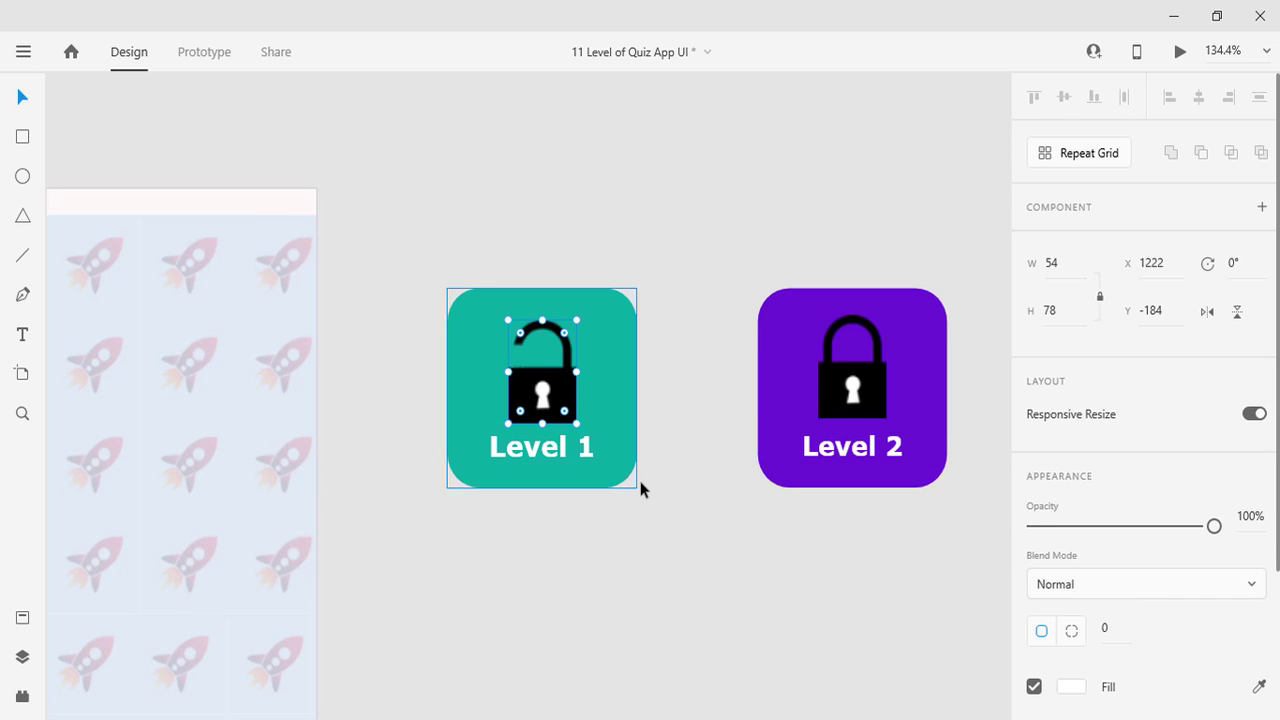
{"action": "left_click", "coordinate": [640, 481]}
{"action": "scroll", "coordinate": [639, 476], "scroll_direction": "down", "scroll_amount": 2, "text": "ctrl"}
{"action": "scroll", "coordinate": [649, 502], "scroll_direction": "down", "scroll_amount": 3, "text": "ctrl"}
{"action": "scroll", "coordinate": [649, 502], "scroll_direction": "down", "scroll_amount": 2, "text": "ctrl"}
{"action": "mouse_move", "coordinate": [663, 528]}
{"action": "left_mouse_down"}
{"action": "mouse_move", "coordinate": [567, 437]}
{"action": "mouse_move", "coordinate": [310, 432]}
{"action": "left_mouse_up"}
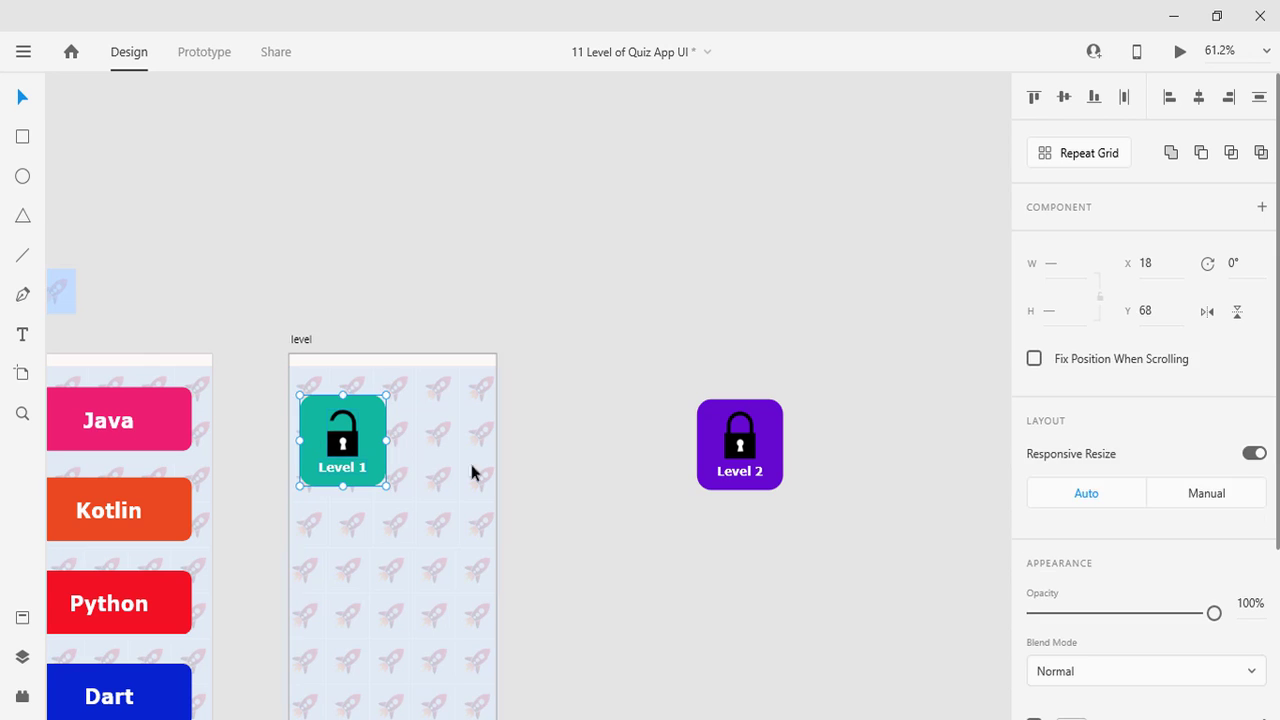
Move the Level 2 tile beside Level 1 in the level artboard.
{"action": "left_click_drag", "start_coordinate": [646, 391], "coordinate": [774, 492]}
{"action": "left_click_drag", "start_coordinate": [745, 448], "coordinate": [446, 444]}
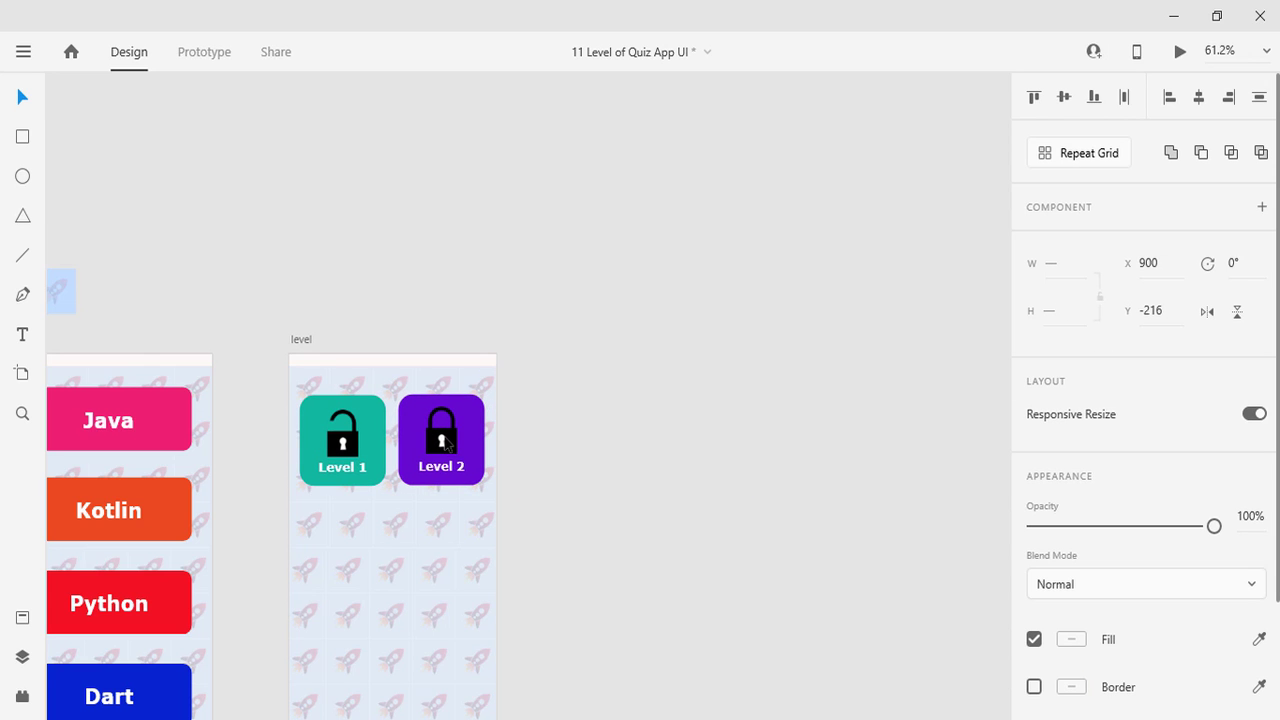
{"action": "scroll", "coordinate": [583, 470], "scroll_direction": "up", "scroll_amount": 2, "text": "ctrl"}
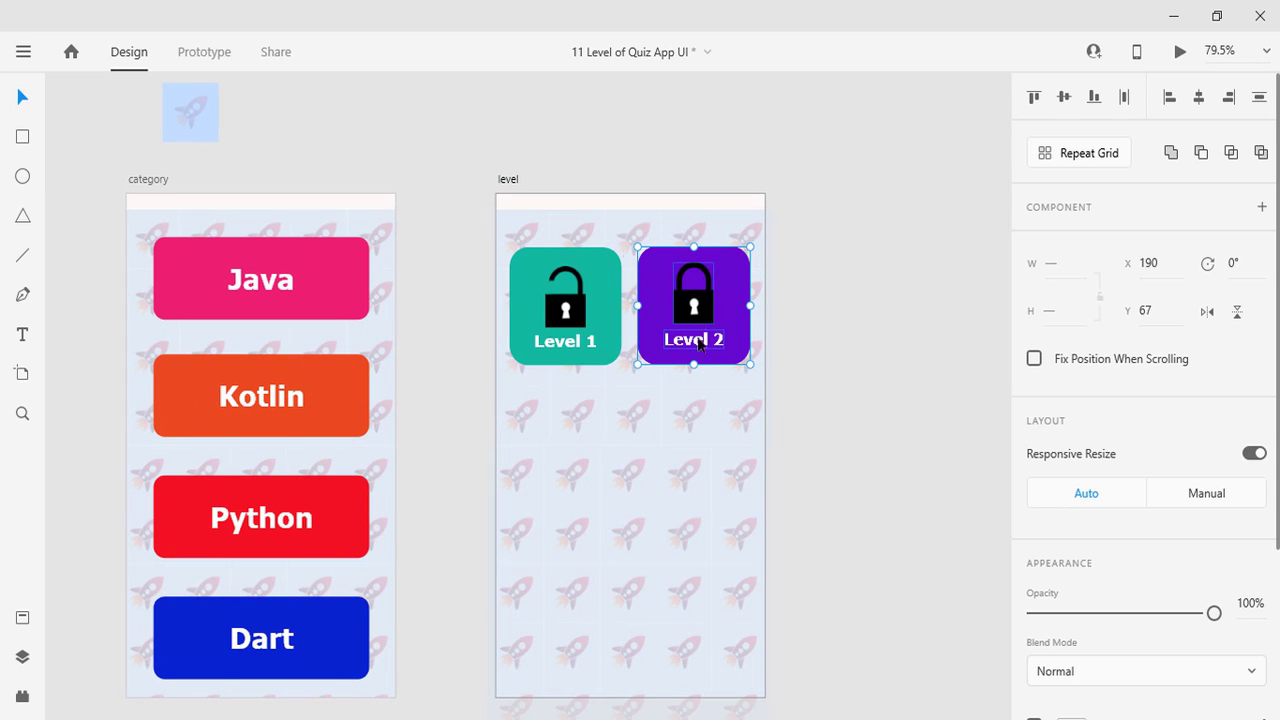
Alt-drag a copy of Level 2 below Level 1 and relabel it Level 3.
{"action": "mouse_move", "coordinate": [685, 314]}
{"action": "left_mouse_down", "text": "alt"}
{"action": "mouse_move", "coordinate": [598, 462]}
{"action": "mouse_move", "coordinate": [575, 474]}
{"action": "left_mouse_up", "text": "alt"}
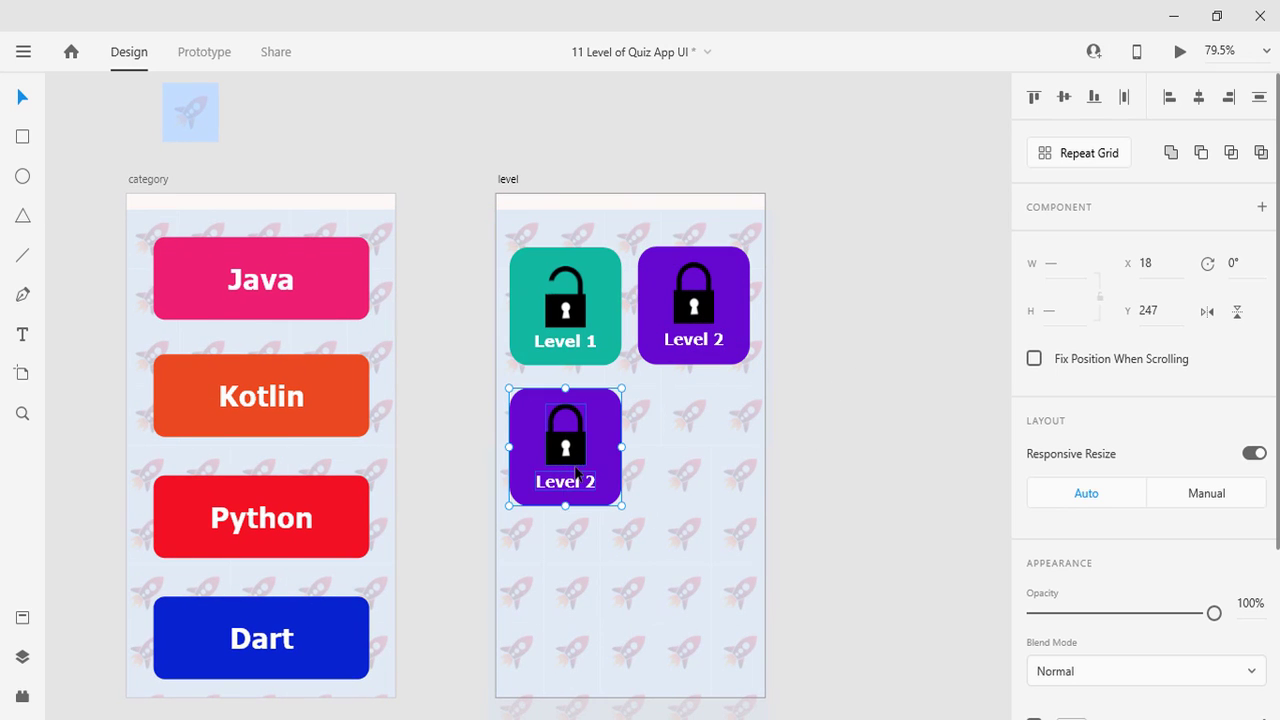
{"action": "double_click", "coordinate": [590, 486]}
{"action": "type", "text": "3"}
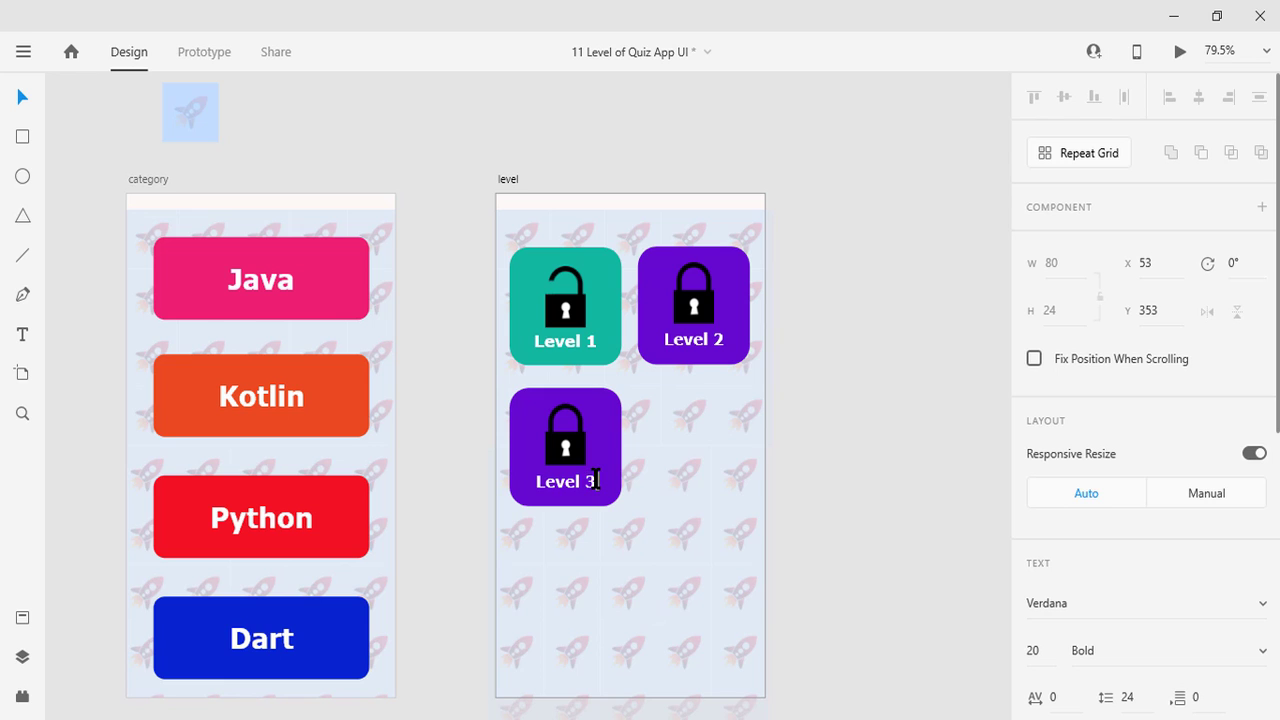
{"action": "key", "text": "Escape"}
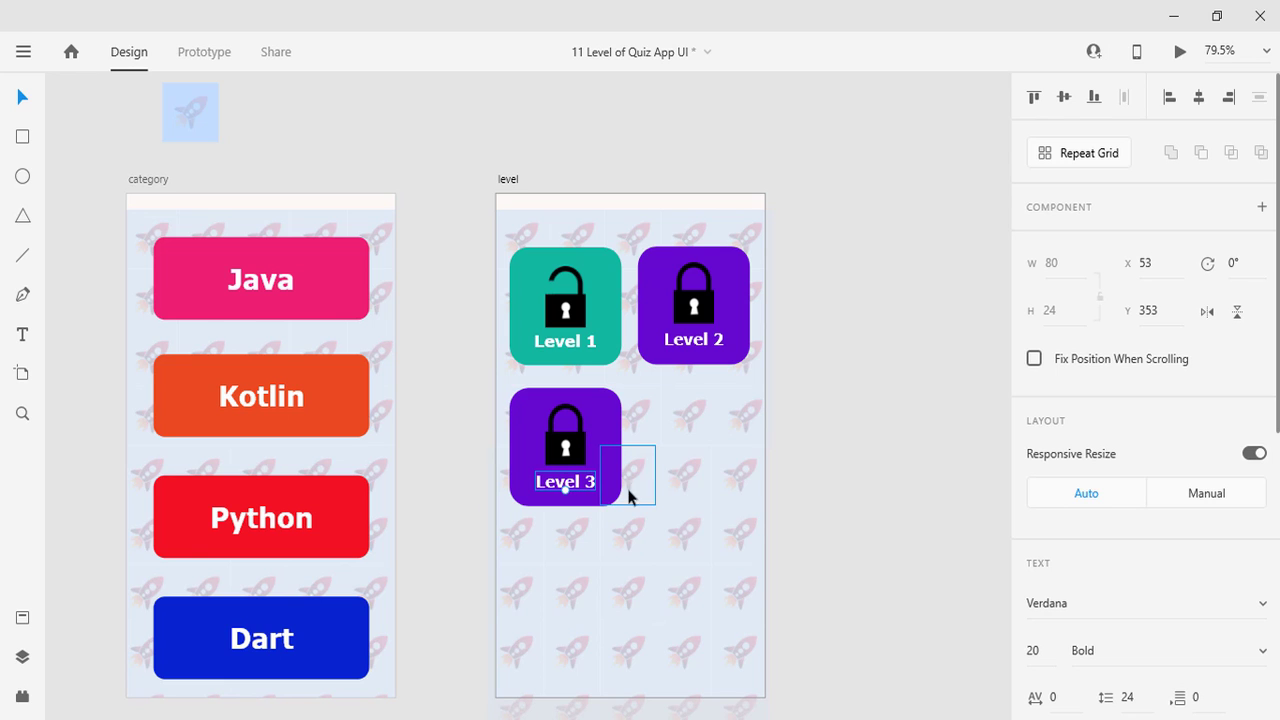
{"action": "key", "text": "Escape"}
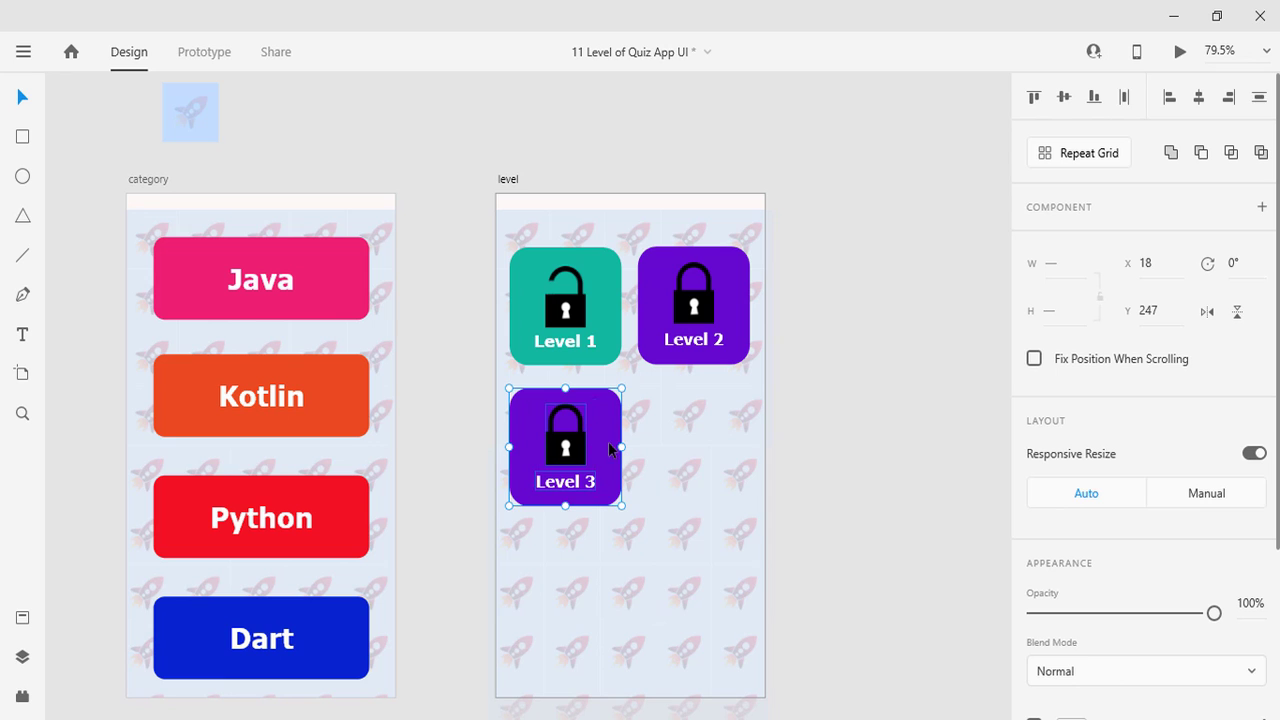
Duplicate the Level 3 tile into the remaining grid slots, nudging the bottom-right copy into line.
{"action": "mouse_move", "coordinate": [604, 443]}
{"action": "left_mouse_down"}
{"action": "mouse_move", "coordinate": [734, 448]}
{"action": "mouse_move", "coordinate": [731, 611]}
{"action": "mouse_move", "coordinate": [738, 602]}
{"action": "mouse_move", "coordinate": [650, 612]}
{"action": "mouse_move", "coordinate": [542, 592]}
{"action": "mouse_move", "coordinate": [612, 590]}
{"action": "left_mouse_up"}
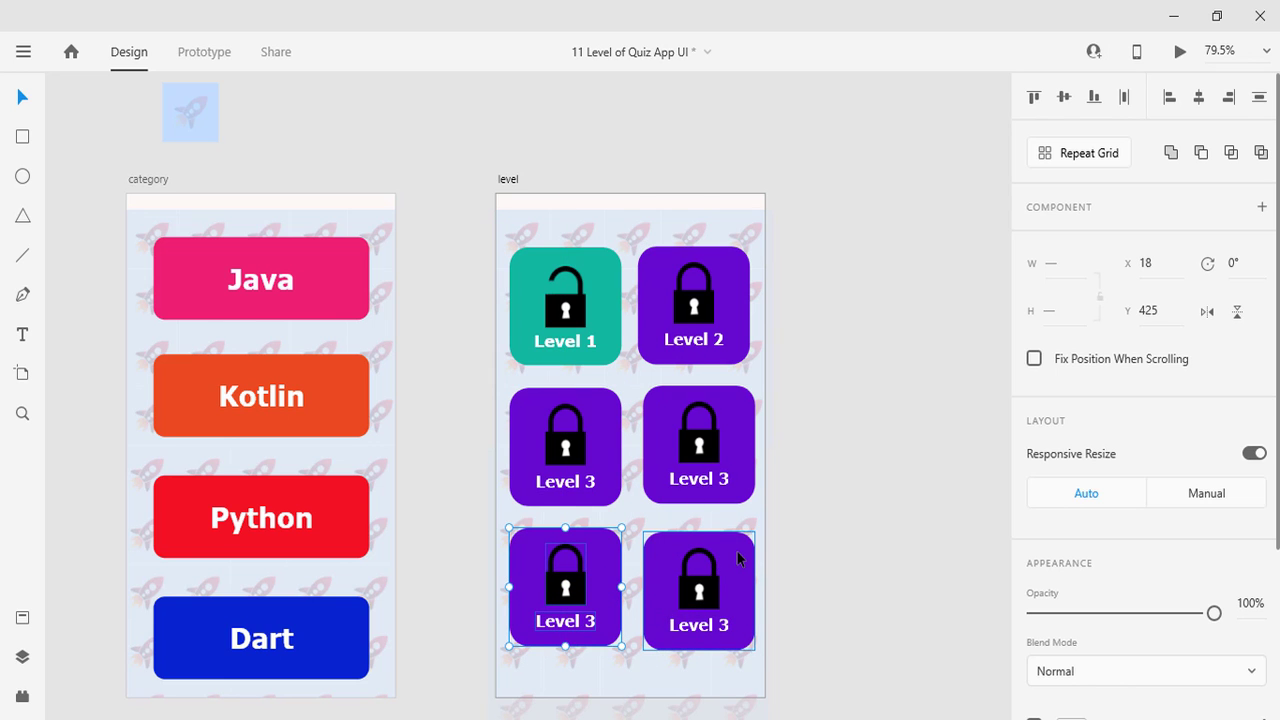
{"action": "left_click", "coordinate": [738, 558]}
{"action": "double_click", "coordinate": [696, 586]}
{"action": "key", "text": "Escape"}
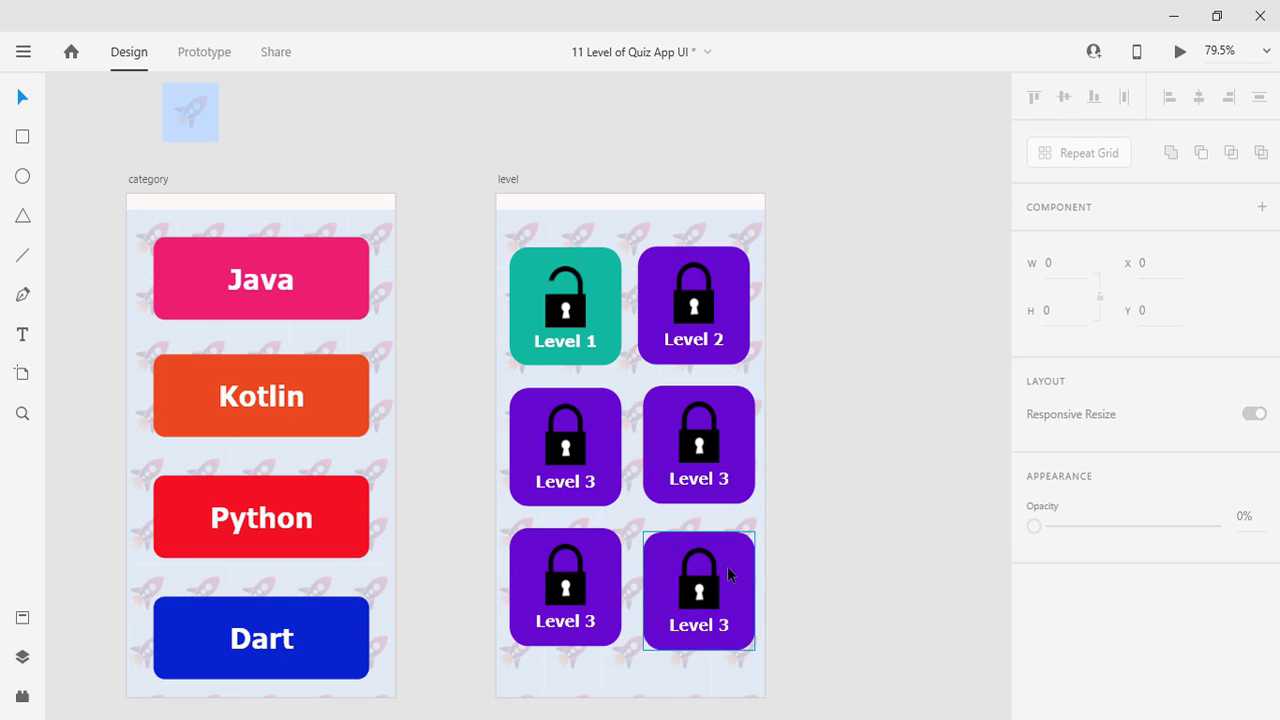
{"action": "left_click", "coordinate": [700, 585]}
{"action": "left_click", "coordinate": [725, 625], "text": "shift"}
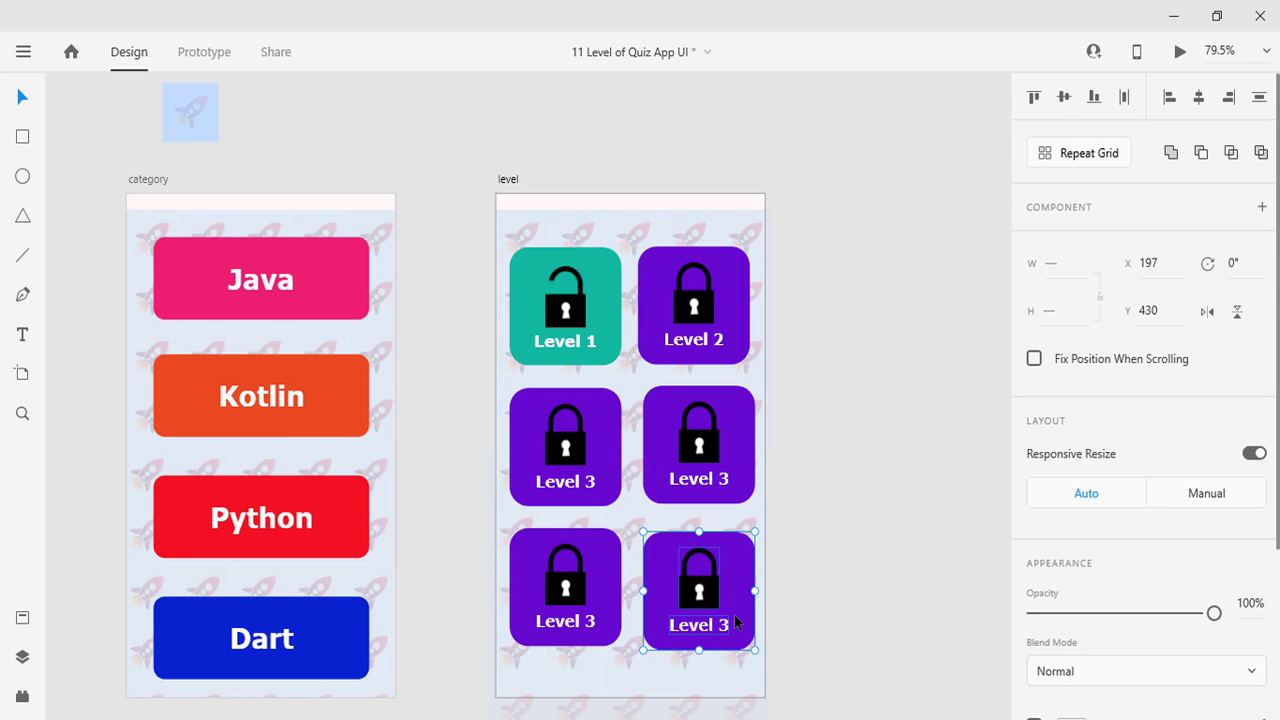
{"action": "left_click_drag", "start_coordinate": [736, 621], "coordinate": [741, 614]}
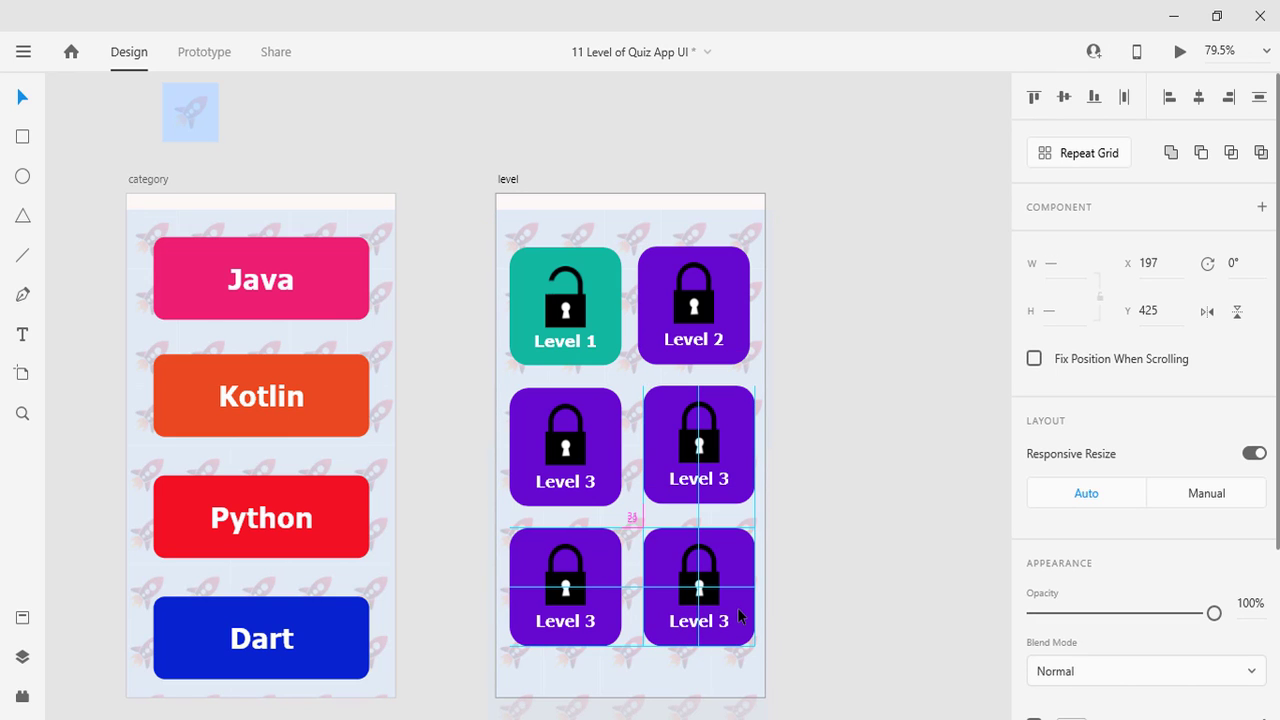
Renumber the copied tiles' labels to Level 4, Level 5 and Level 6.
{"action": "scroll", "coordinate": [867, 566], "scroll_direction": "up", "scroll_amount": 2}
{"action": "scroll", "coordinate": [867, 566], "scroll_direction": "up", "scroll_amount": 2}
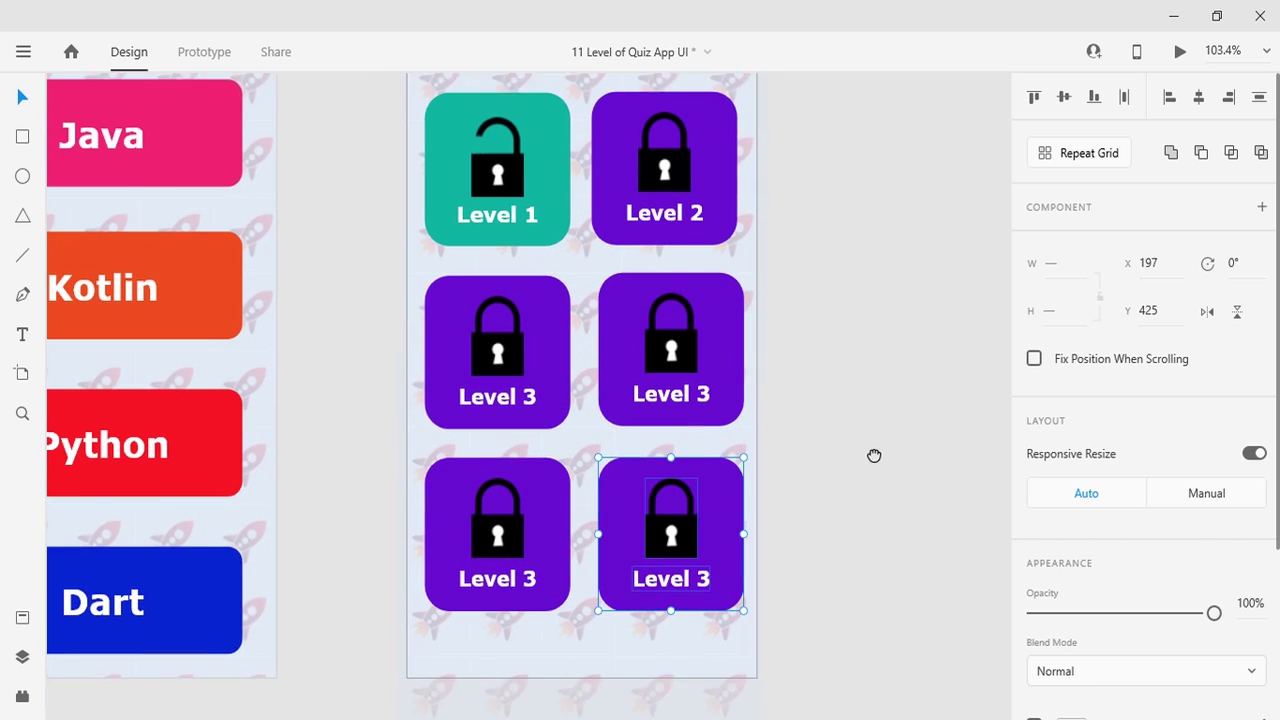
{"action": "double_click", "coordinate": [705, 372]}
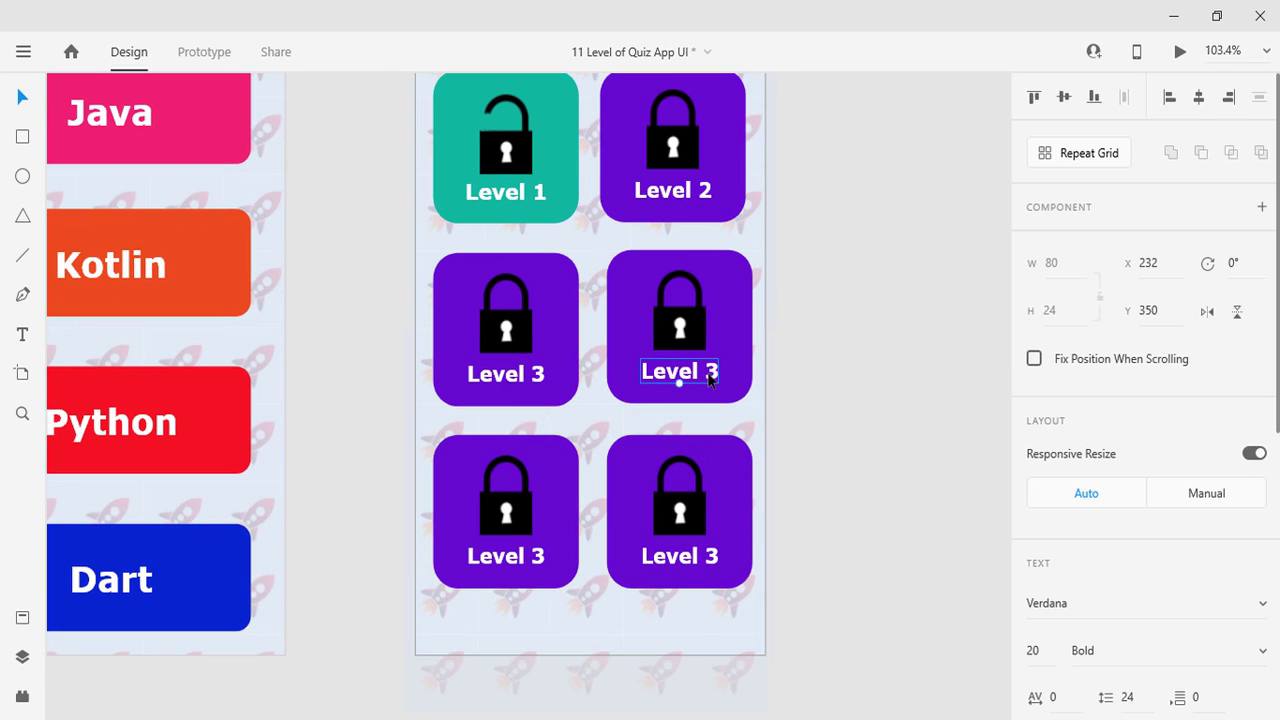
{"action": "left_click_drag", "start_coordinate": [707, 372], "coordinate": [713, 370]}
{"action": "type", "text": "4"}
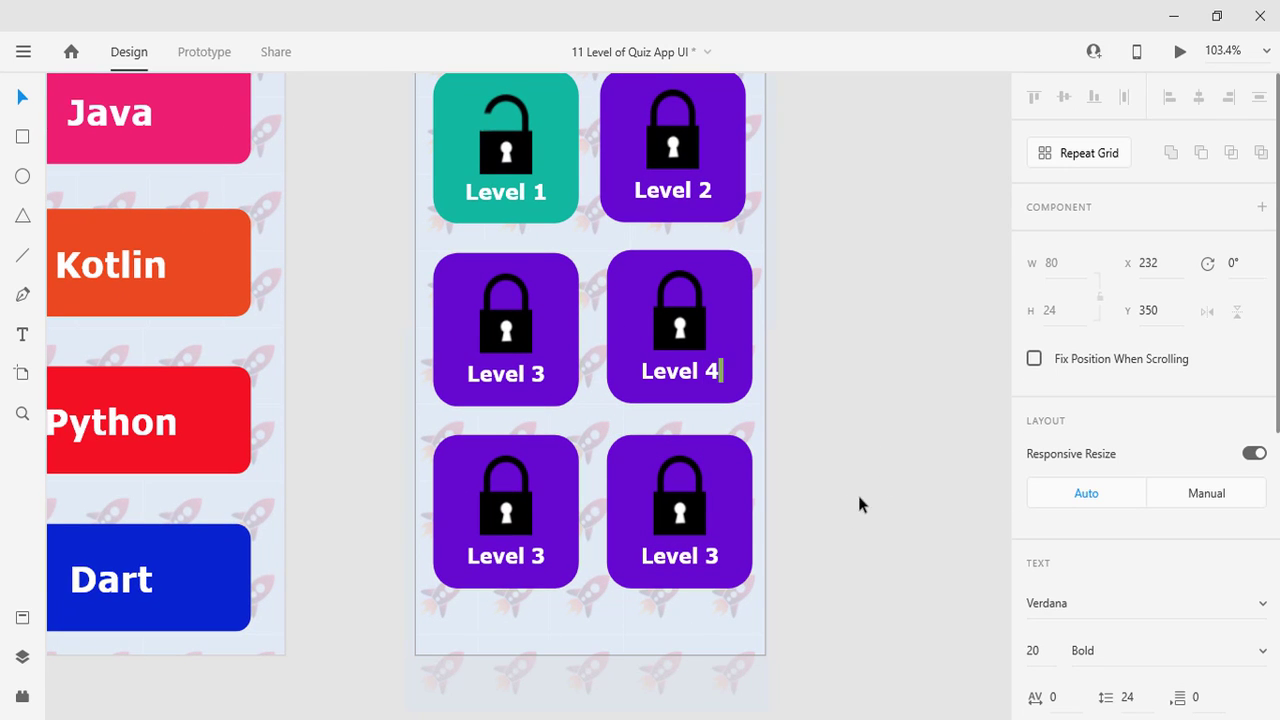
{"action": "double_click", "coordinate": [505, 556]}
{"action": "left_click_drag", "start_coordinate": [529, 556], "coordinate": [543, 556]}
{"action": "type", "text": "5"}
{"action": "double_click", "coordinate": [714, 560]}
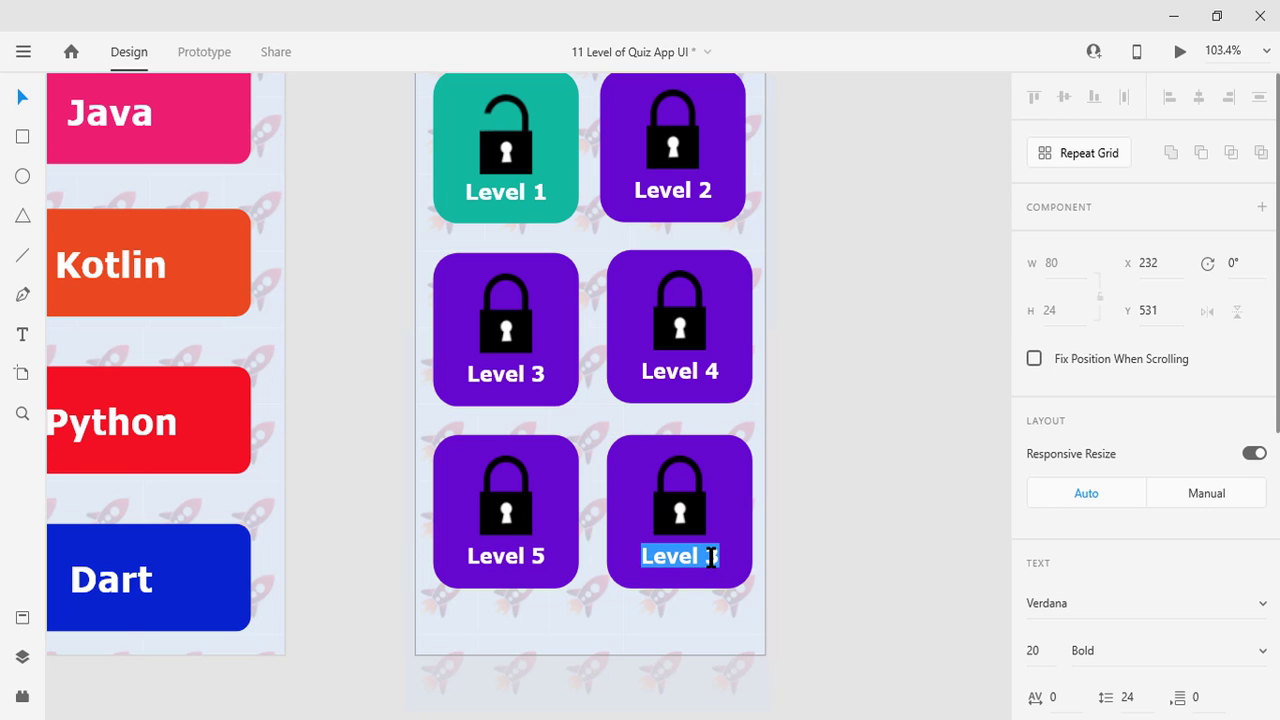
{"action": "left_click_drag", "start_coordinate": [704, 557], "coordinate": [717, 557]}
{"action": "type", "text": "6"}
{"action": "key", "text": "Escape"}
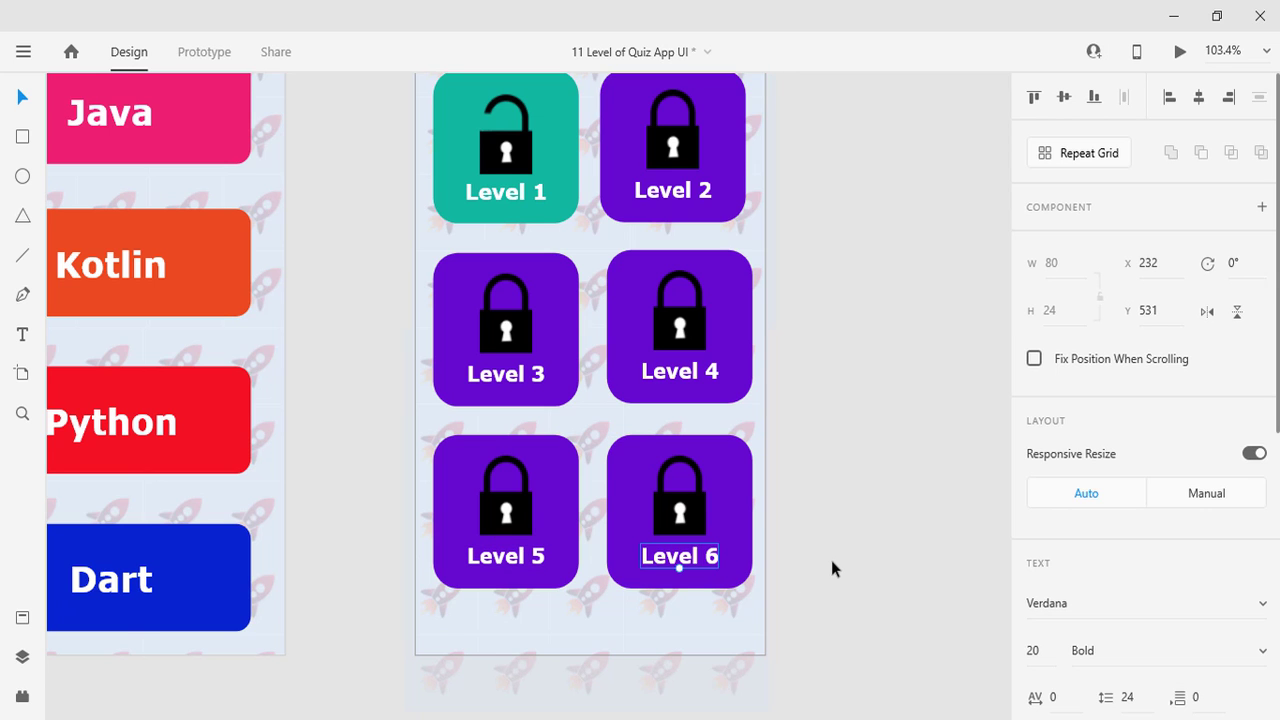
Pan the canvas to bring the category and main artboards into view.
{"action": "scroll", "coordinate": [831, 560], "scroll_direction": "down", "scroll_amount": 2}
{"action": "scroll", "coordinate": [831, 560], "scroll_direction": "down", "scroll_amount": 3}
{"action": "left_click_drag", "start_coordinate": [840, 509], "coordinate": [774, 494]}
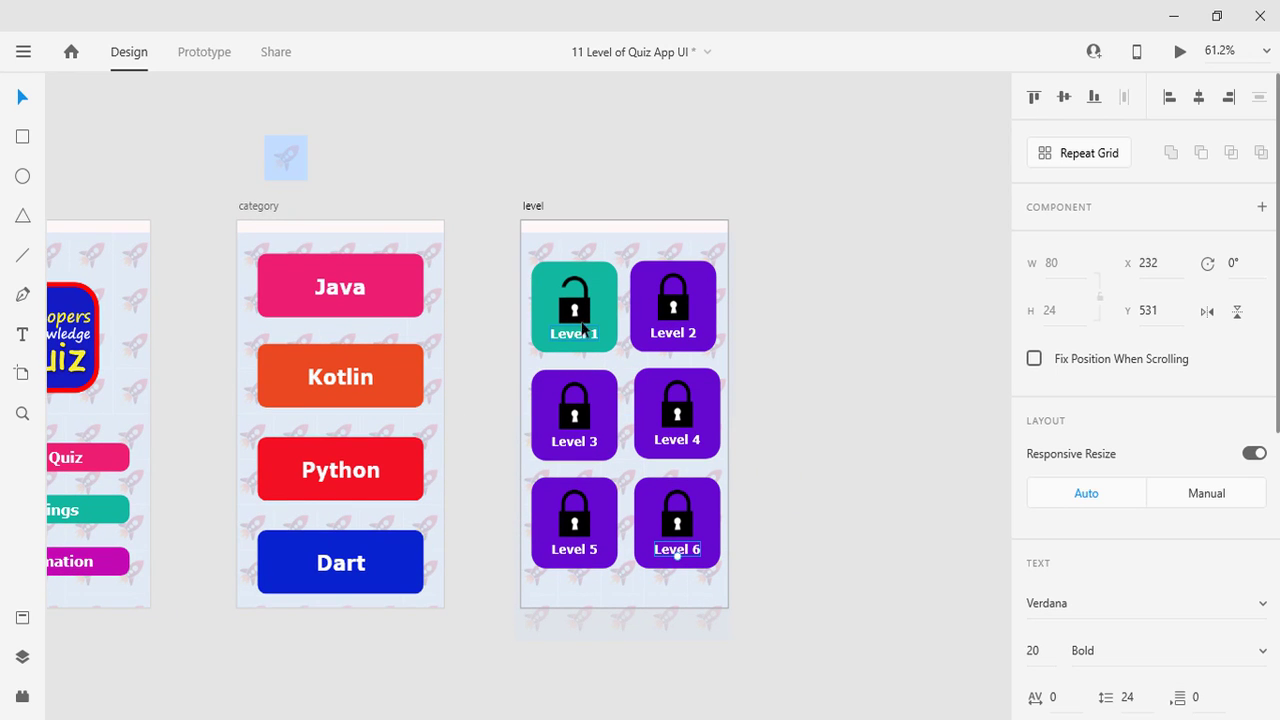
Move the Level 4 tile down to line up with Level 3.
{"action": "scroll", "coordinate": [680, 380], "scroll_direction": "up", "scroll_amount": 1}
{"action": "scroll", "coordinate": [689, 367], "scroll_direction": "up", "scroll_amount": 3}
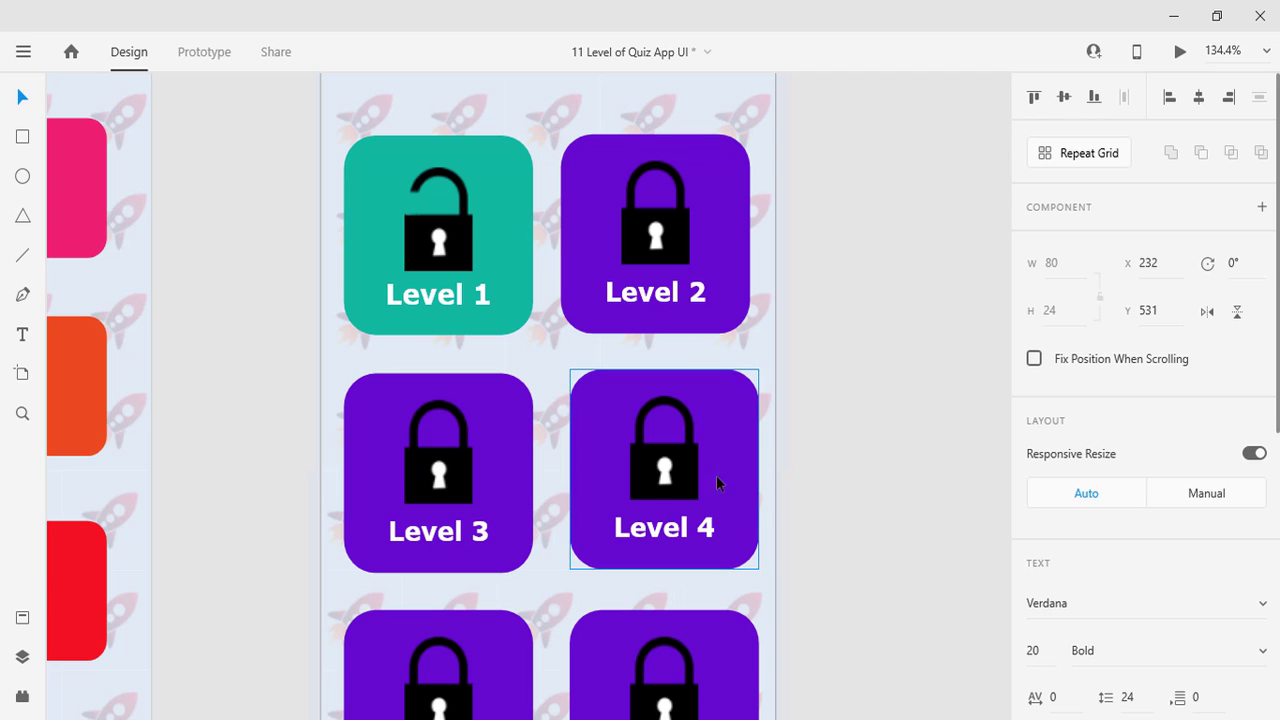
{"action": "left_click", "coordinate": [624, 400]}
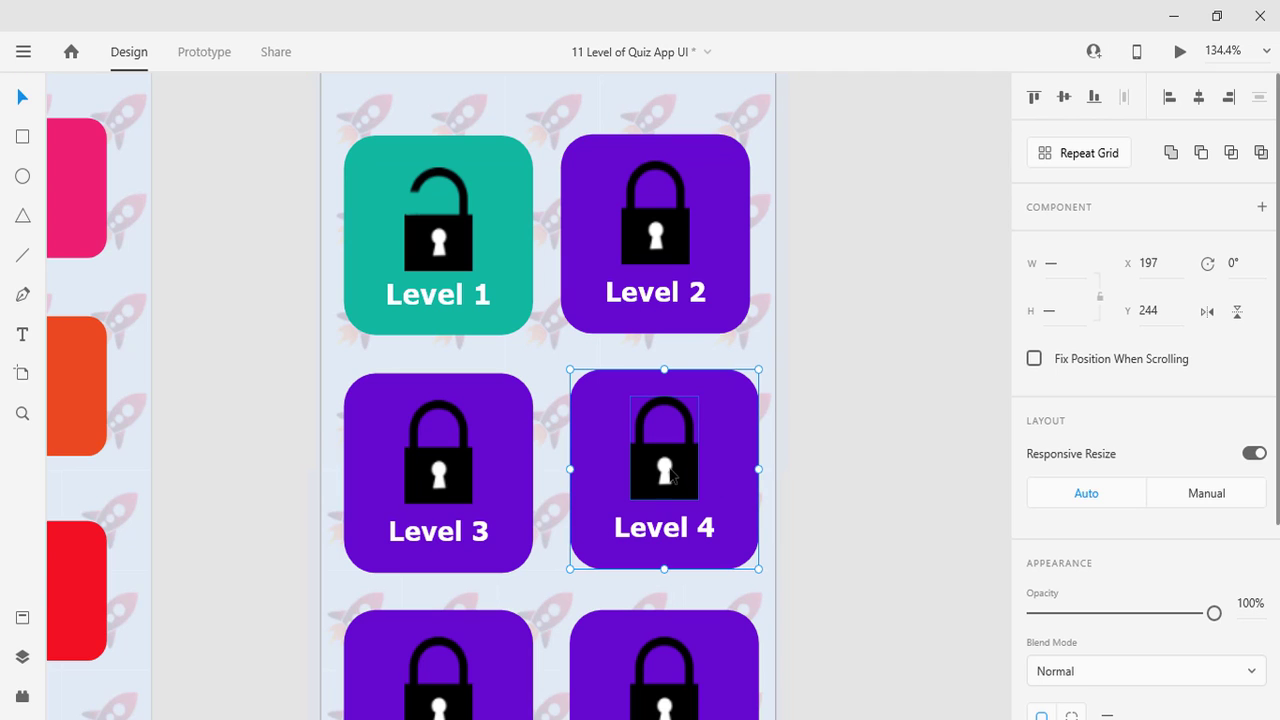
{"action": "left_click_drag", "start_coordinate": [714, 495], "coordinate": [714, 500]}
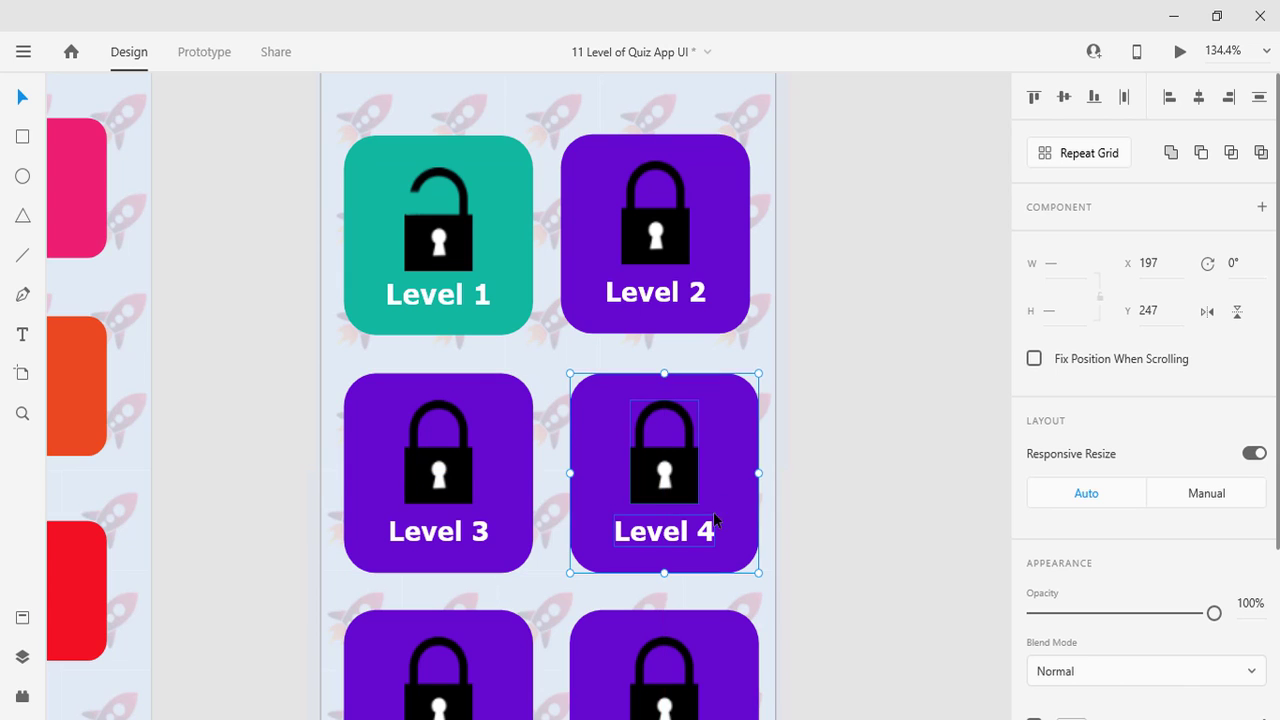
{"action": "scroll", "coordinate": [818, 564], "scroll_direction": "down", "scroll_amount": 2}
{"action": "left_click", "coordinate": [693, 529]}
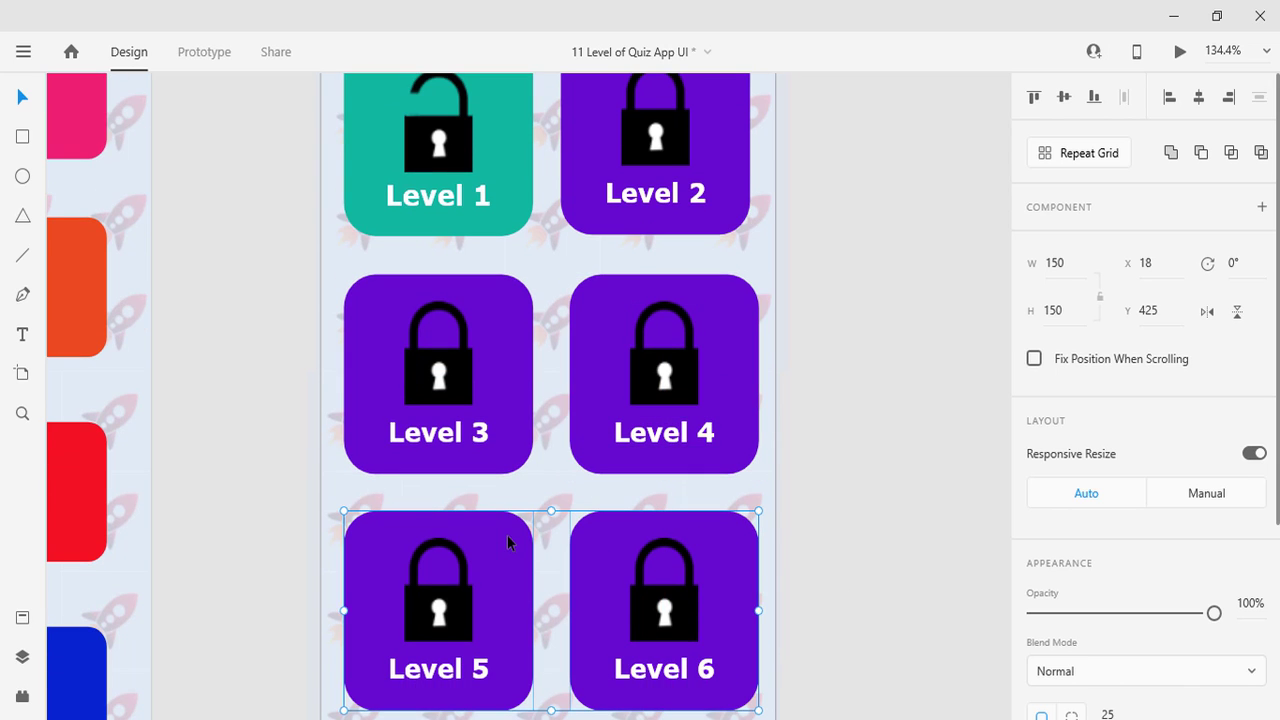
Nudge the Level 2 tile to Y 68, level with Level 1.
{"action": "left_click", "coordinate": [508, 225]}
{"action": "left_click", "coordinate": [604, 236], "text": "shift"}
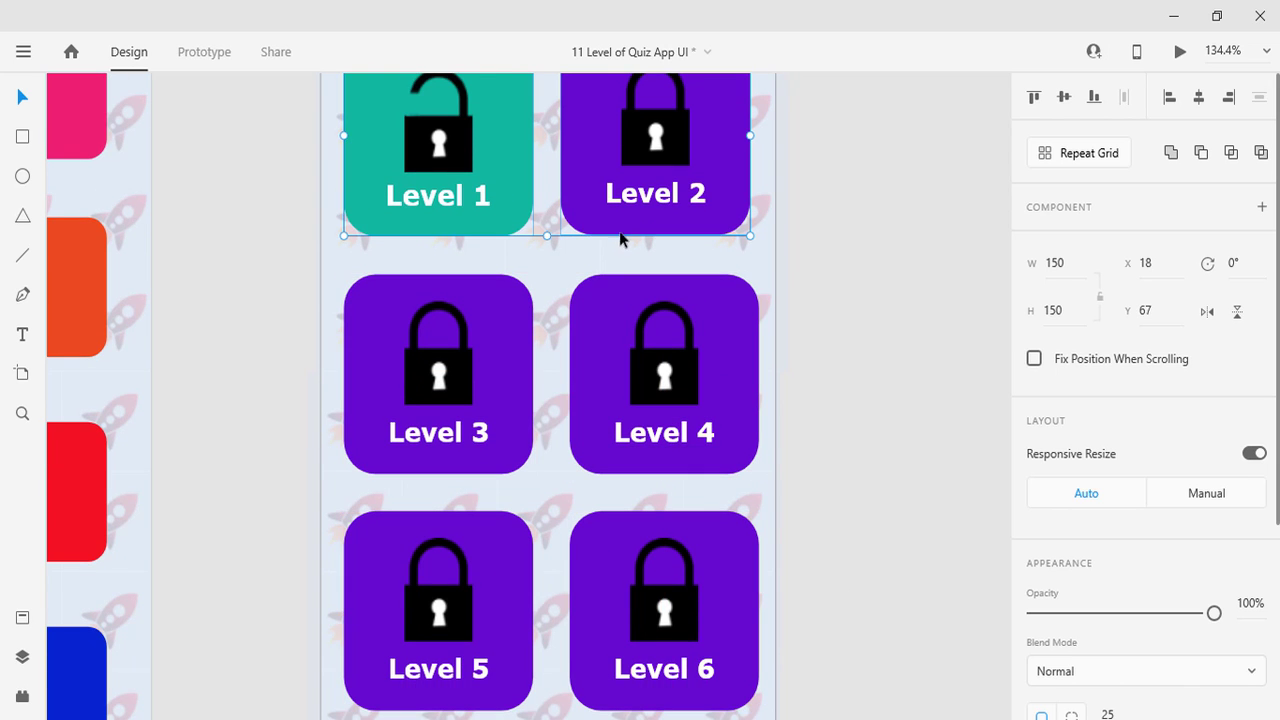
{"action": "left_click", "coordinate": [808, 293]}
{"action": "scroll", "coordinate": [833, 308], "scroll_direction": "down", "scroll_amount": 5}
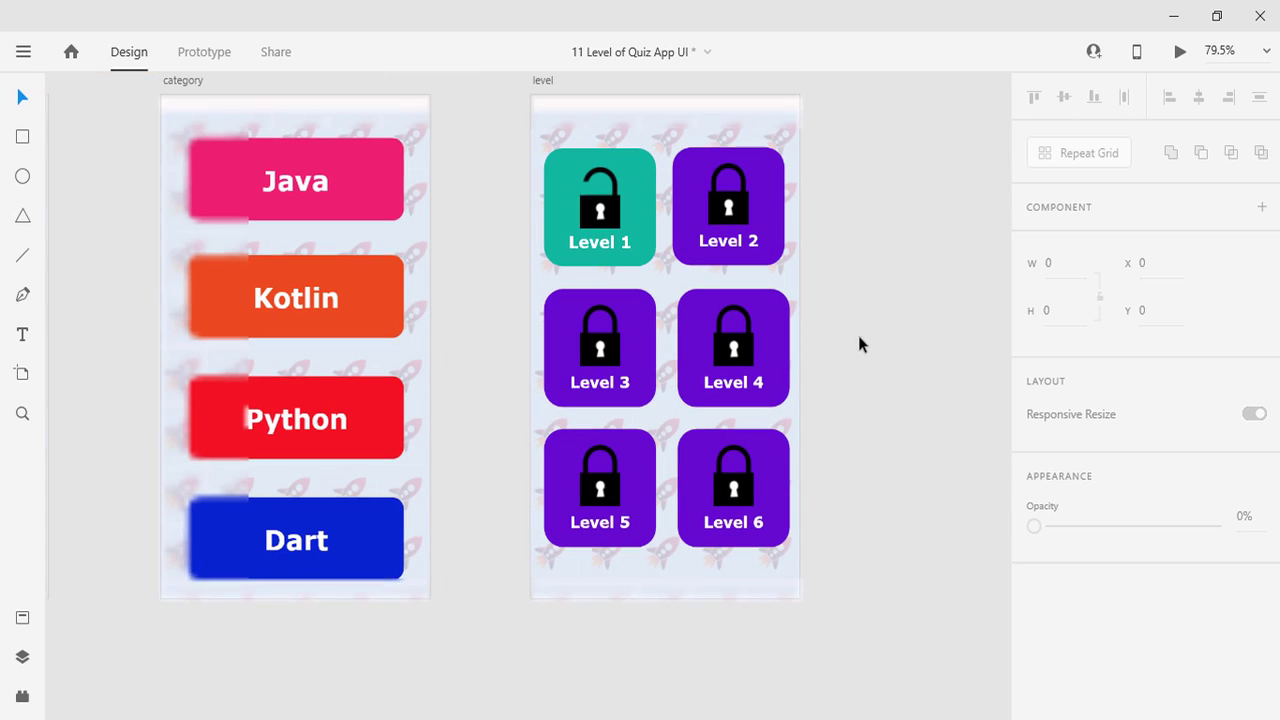
{"action": "left_click", "coordinate": [748, 249]}
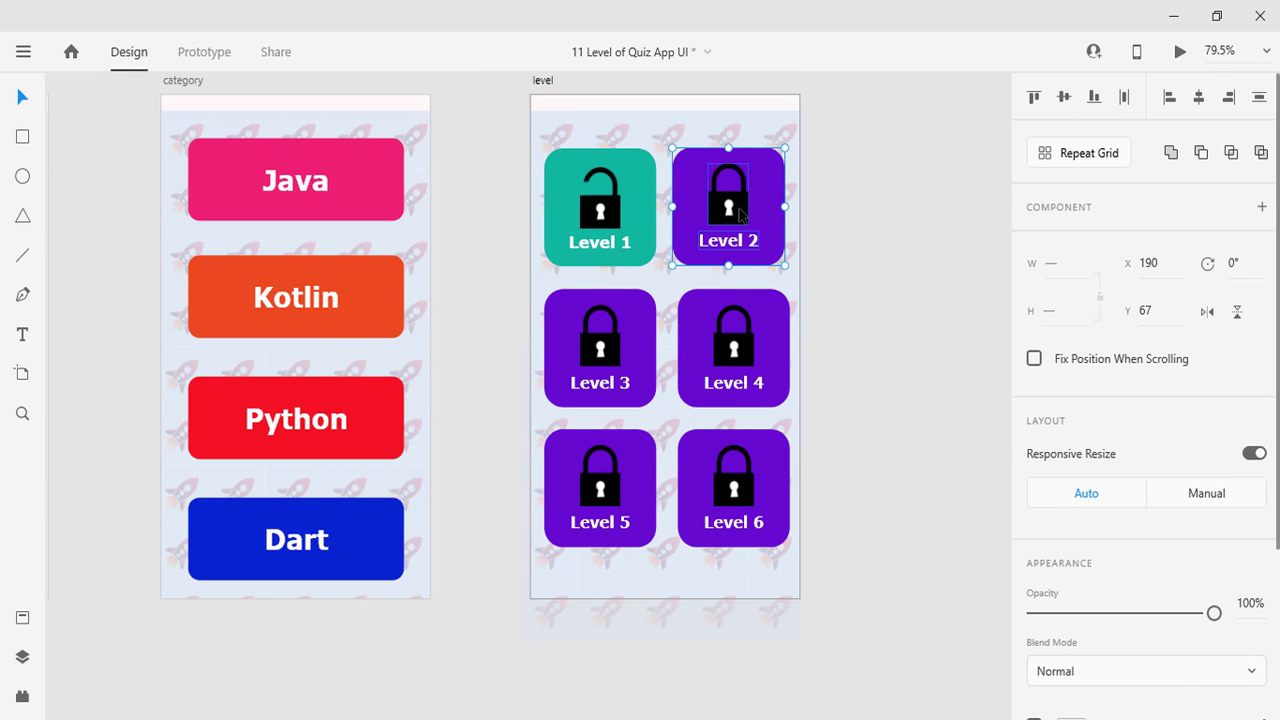
{"action": "left_click_drag", "start_coordinate": [738, 213], "coordinate": [761, 205]}
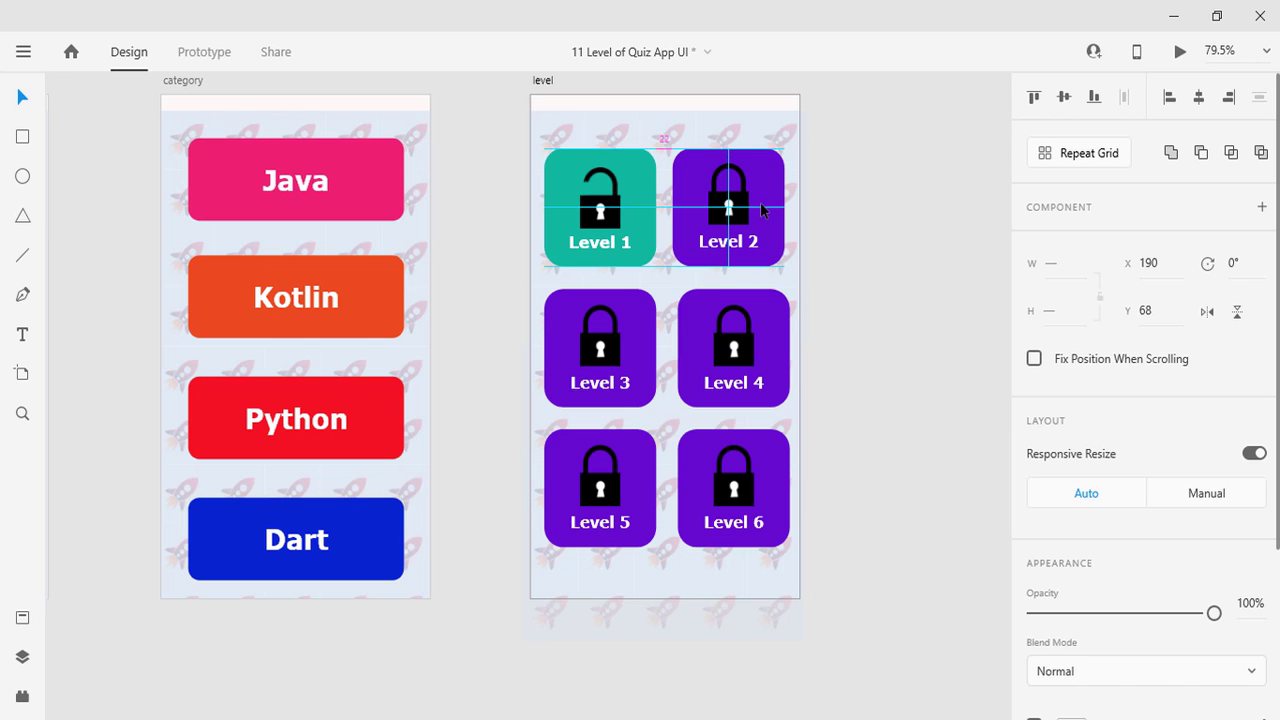
{"action": "left_click", "coordinate": [851, 243]}
Zoom out to show the main, category and level artboards together.
{"action": "scroll", "coordinate": [860, 289], "scroll_direction": "down", "scroll_amount": 2}
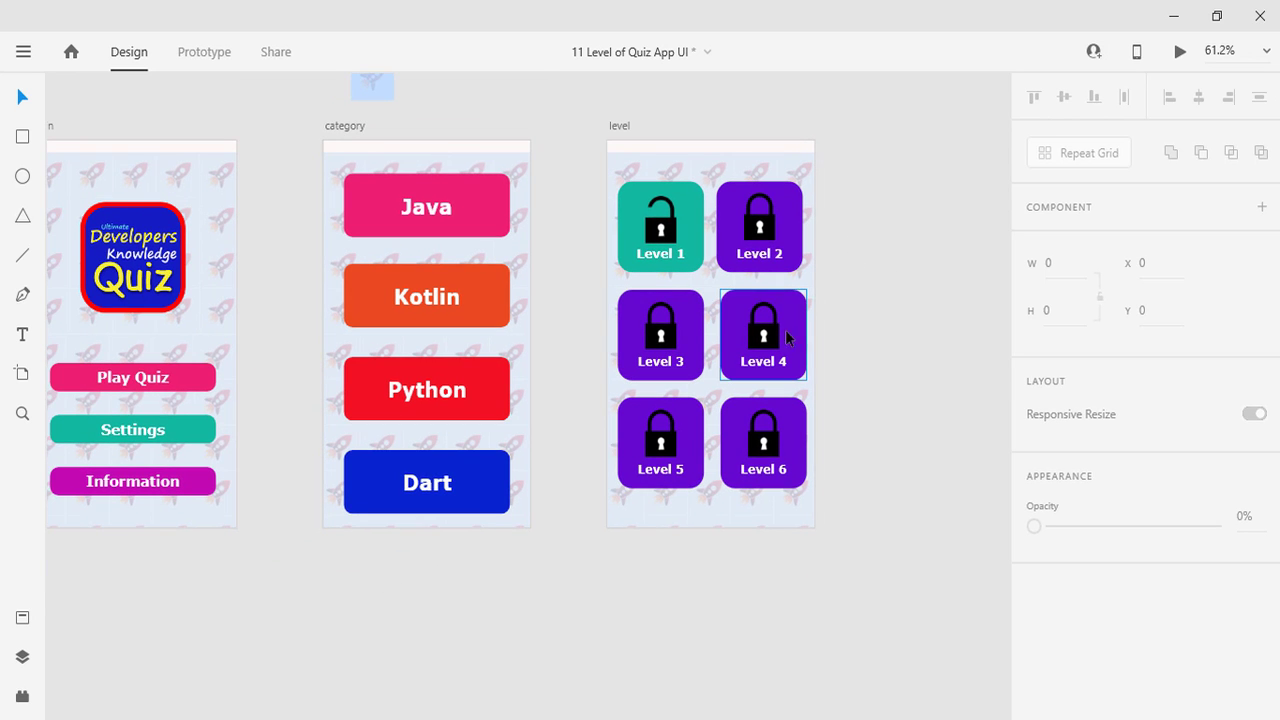
{"action": "scroll", "coordinate": [817, 357], "scroll_direction": "right", "scroll_amount": 2}
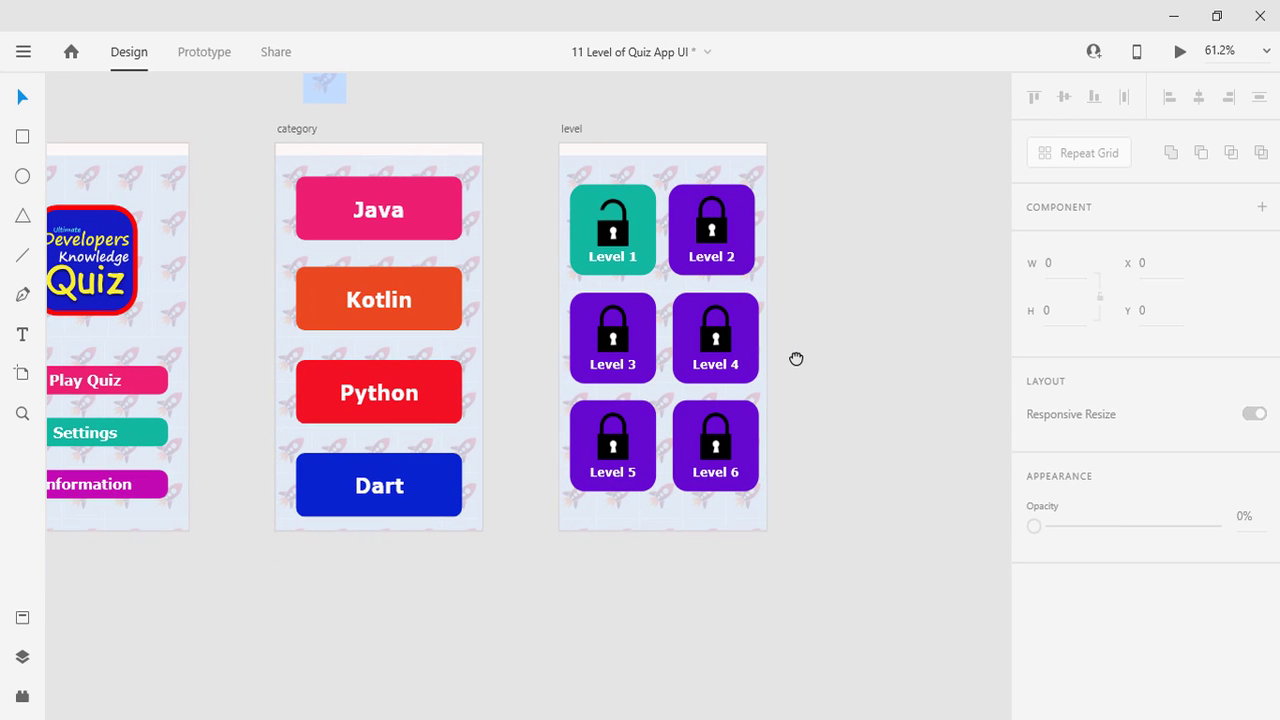
{"action": "scroll", "coordinate": [851, 411], "scroll_direction": "down", "scroll_amount": 2}
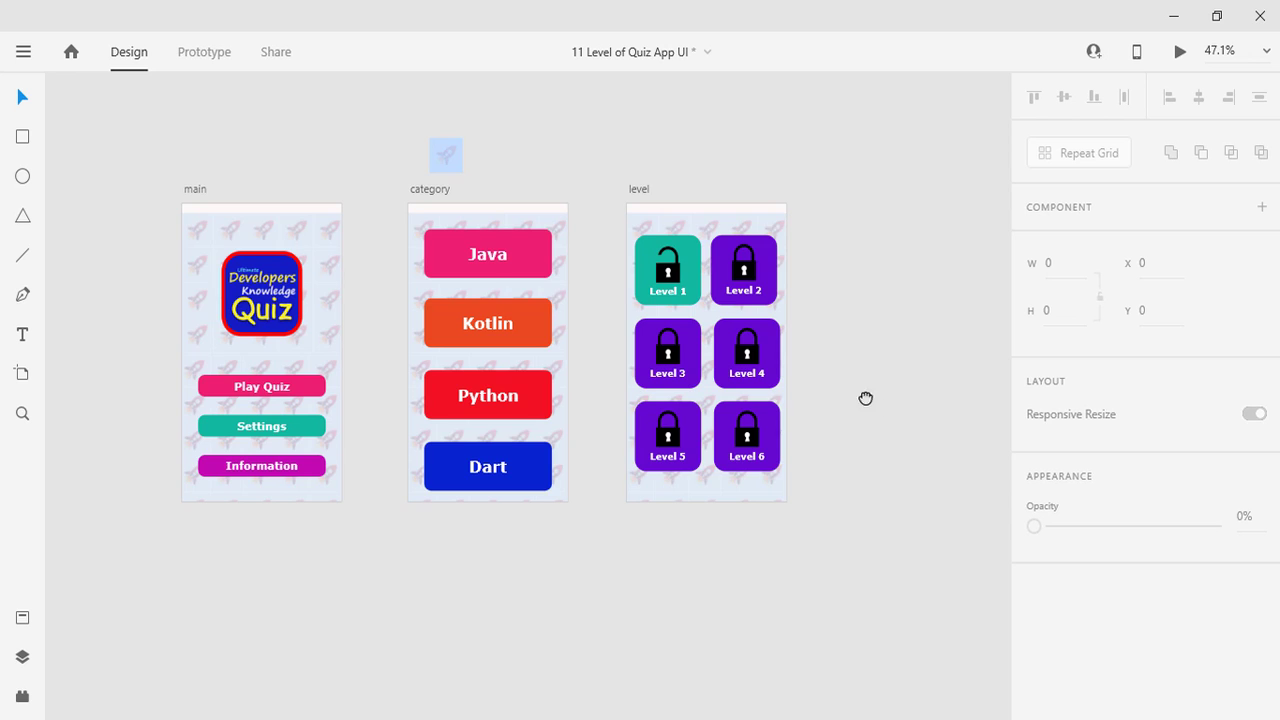
{"action": "left_click_drag", "start_coordinate": [866, 400], "coordinate": [614, 400]}
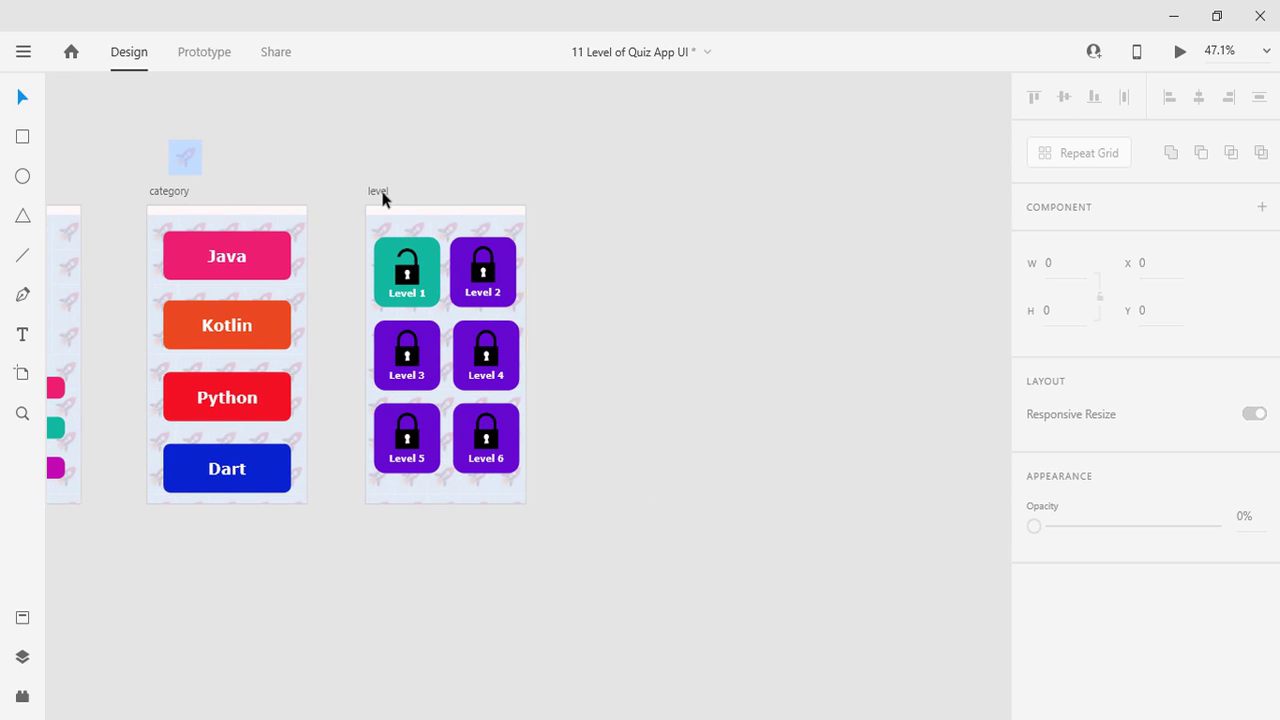
Duplicate the level artboard and delete the Level 1 tile from the copy.
{"action": "left_click", "coordinate": [381, 194]}
{"action": "key", "text": "ctrl+d"}
{"action": "left_click", "coordinate": [597, 270]}
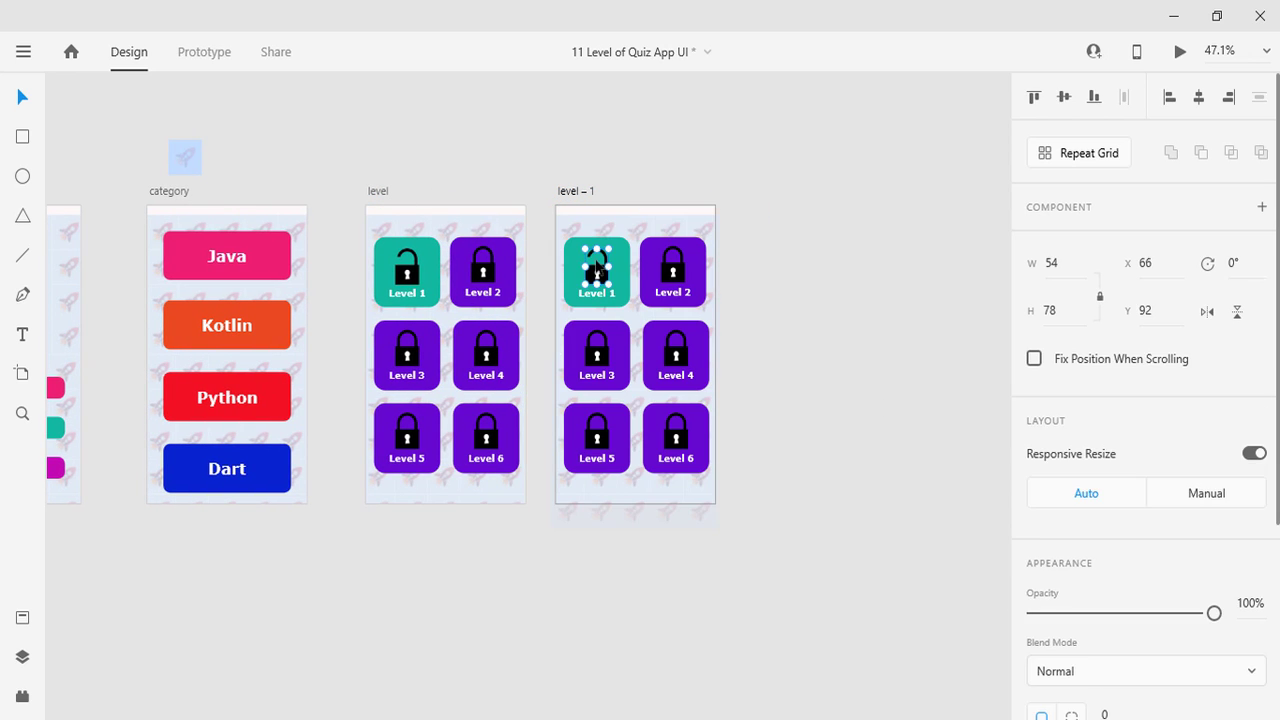
{"action": "key", "text": "Delete"}
Delete the Level 2 and Level 4 tiles with their locks and labels from the copy.
{"action": "key", "text": "Delete"}
{"action": "left_click", "coordinate": [669, 265]}
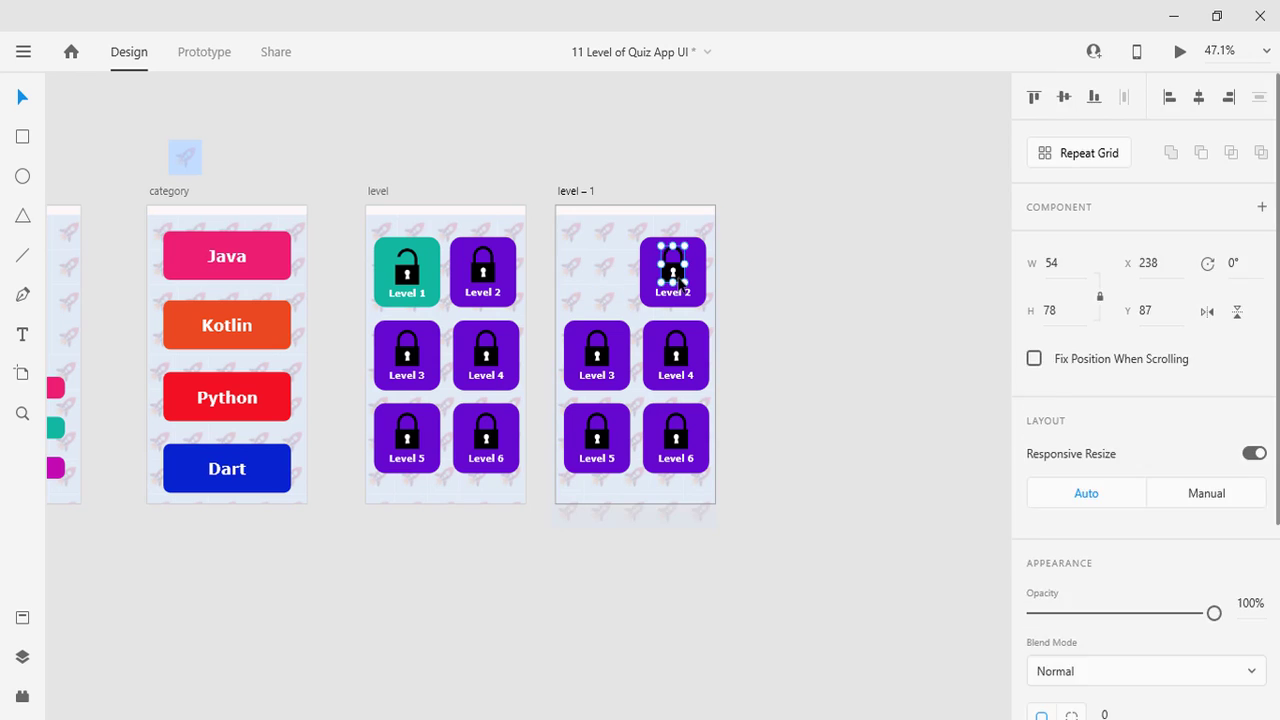
{"action": "key", "text": "Delete"}
{"action": "left_click", "coordinate": [673, 292]}
{"action": "key", "text": "Delete"}
{"action": "key", "text": "Delete"}
{"action": "left_click", "coordinate": [676, 350]}
{"action": "key", "text": "Delete"}
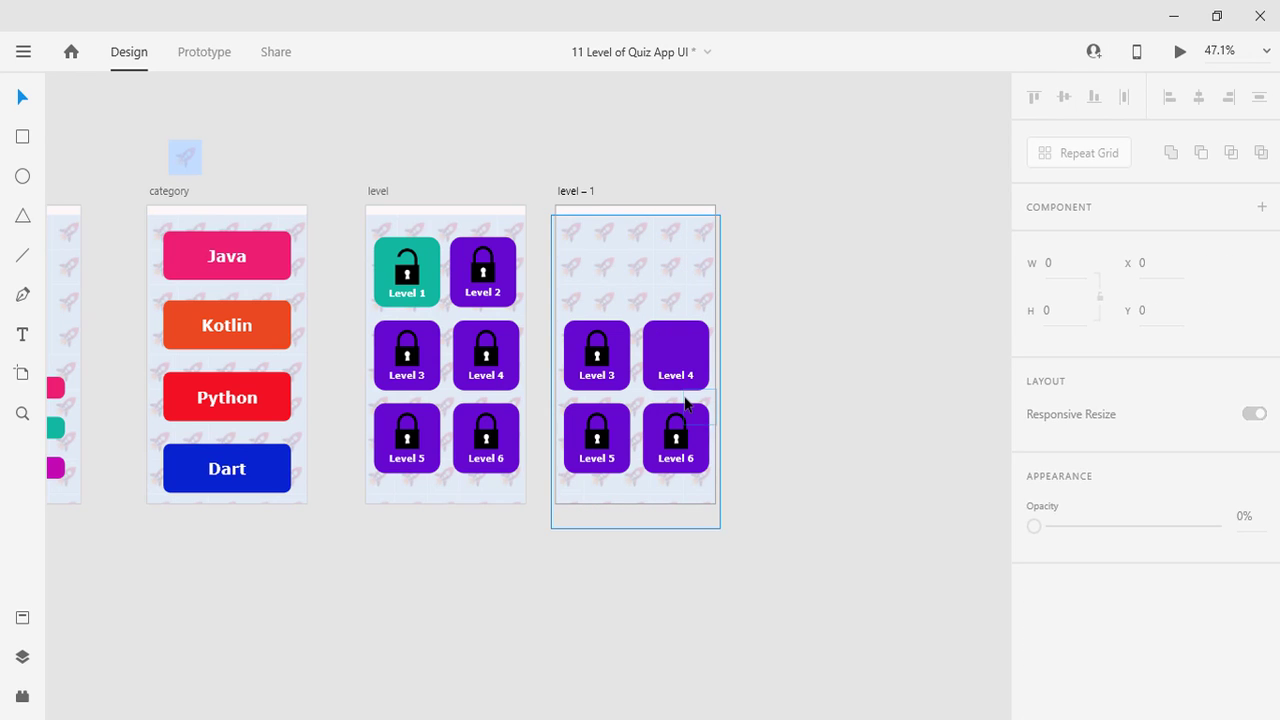
{"action": "left_click", "coordinate": [674, 375]}
{"action": "key", "text": "Delete"}
{"action": "left_click", "coordinate": [674, 443]}
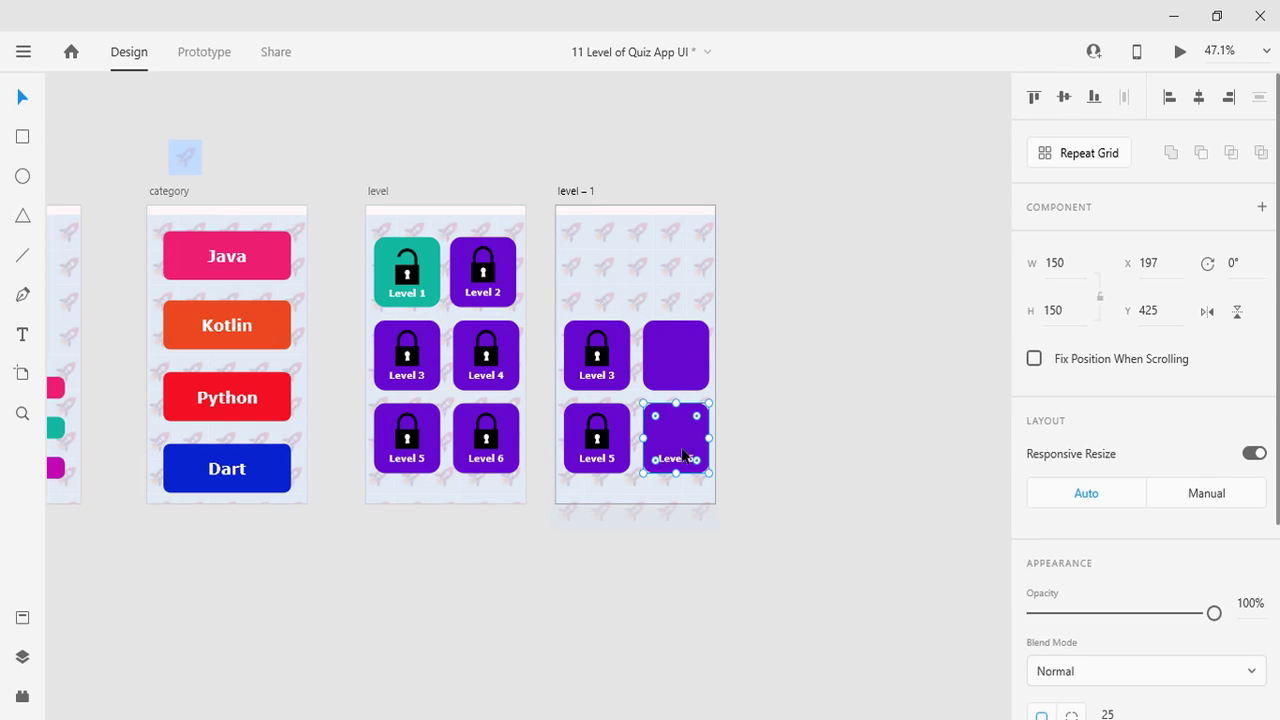
Clear the remaining Level 3, 5 and 6 tile pieces from the copy.
{"action": "key", "text": "Delete"}
{"action": "left_click", "coordinate": [674, 357]}
{"action": "key", "text": "Delete"}
{"action": "left_click", "coordinate": [578, 375]}
{"action": "key", "text": "Delete"}
{"action": "left_click", "coordinate": [597, 350]}
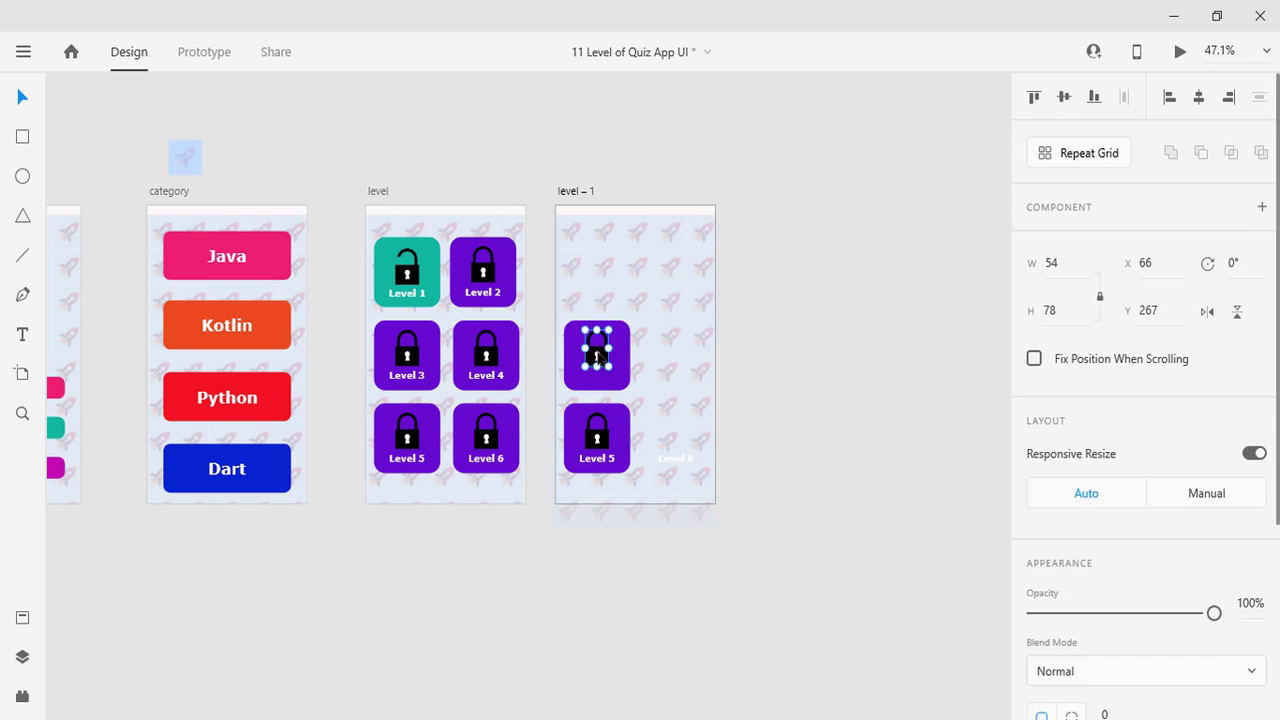
{"action": "key", "text": "Delete"}
{"action": "key", "text": "Delete"}
{"action": "left_click", "coordinate": [604, 437]}
{"action": "key", "text": "Delete"}
{"action": "key", "text": "Delete"}
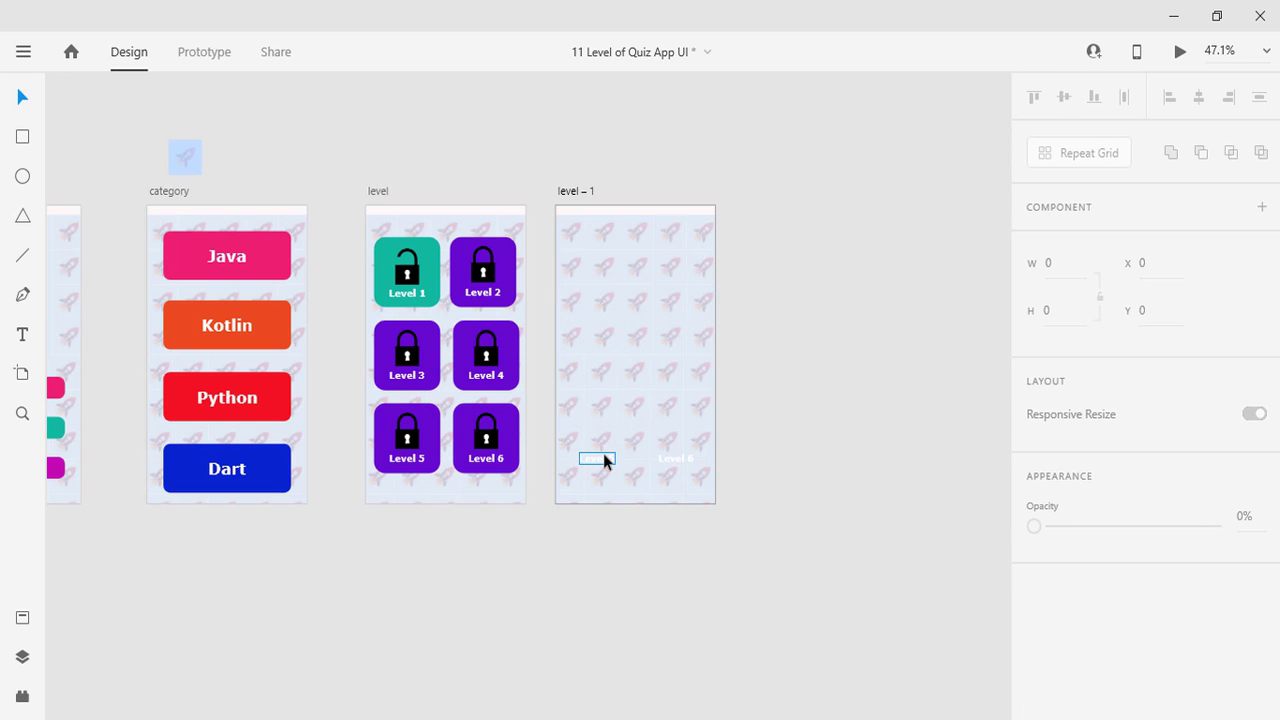
{"action": "left_click", "coordinate": [601, 455]}
{"action": "key", "text": "Delete"}
Rename the emptied copy of the level artboard to quiz_screen.
{"action": "double_click", "coordinate": [576, 193]}
{"action": "type", "text": "i"}
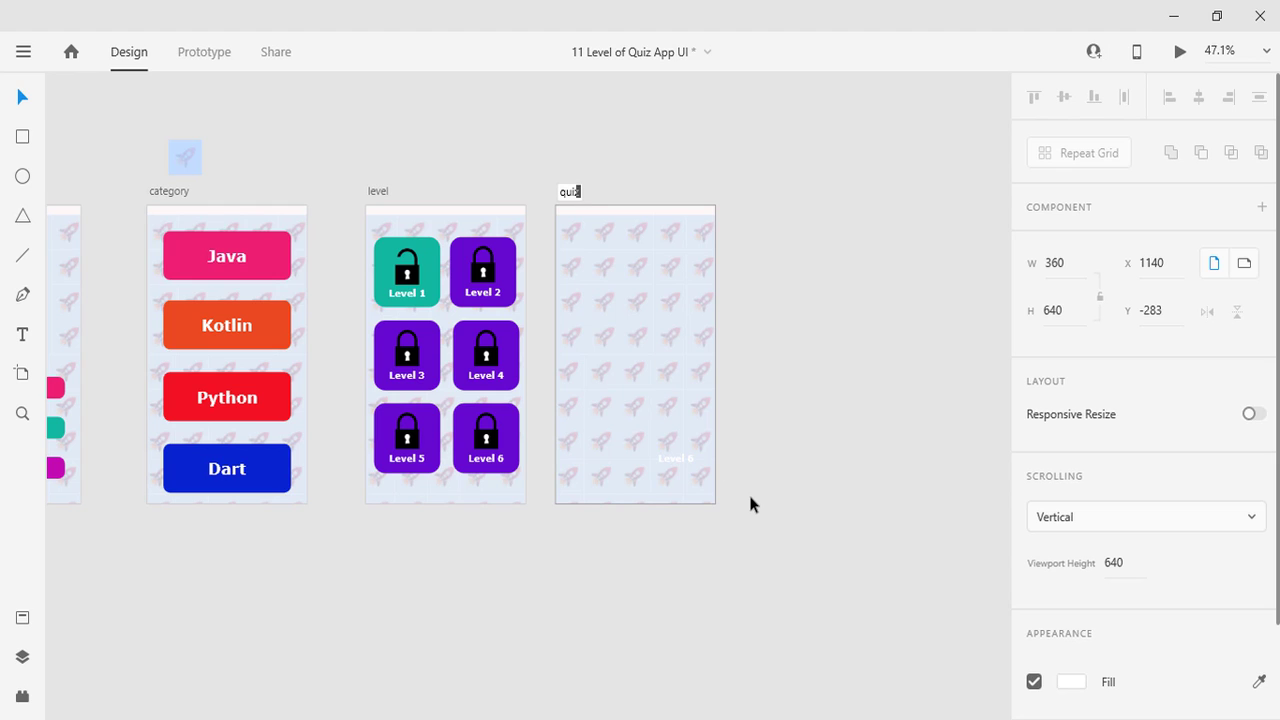
{"action": "type", "text": "z-"}
{"action": "key", "text": "BackSpace"}
{"action": "type", "text": "_s"}
{"action": "type", "text": "creeb"}
{"action": "key", "text": "Return"}
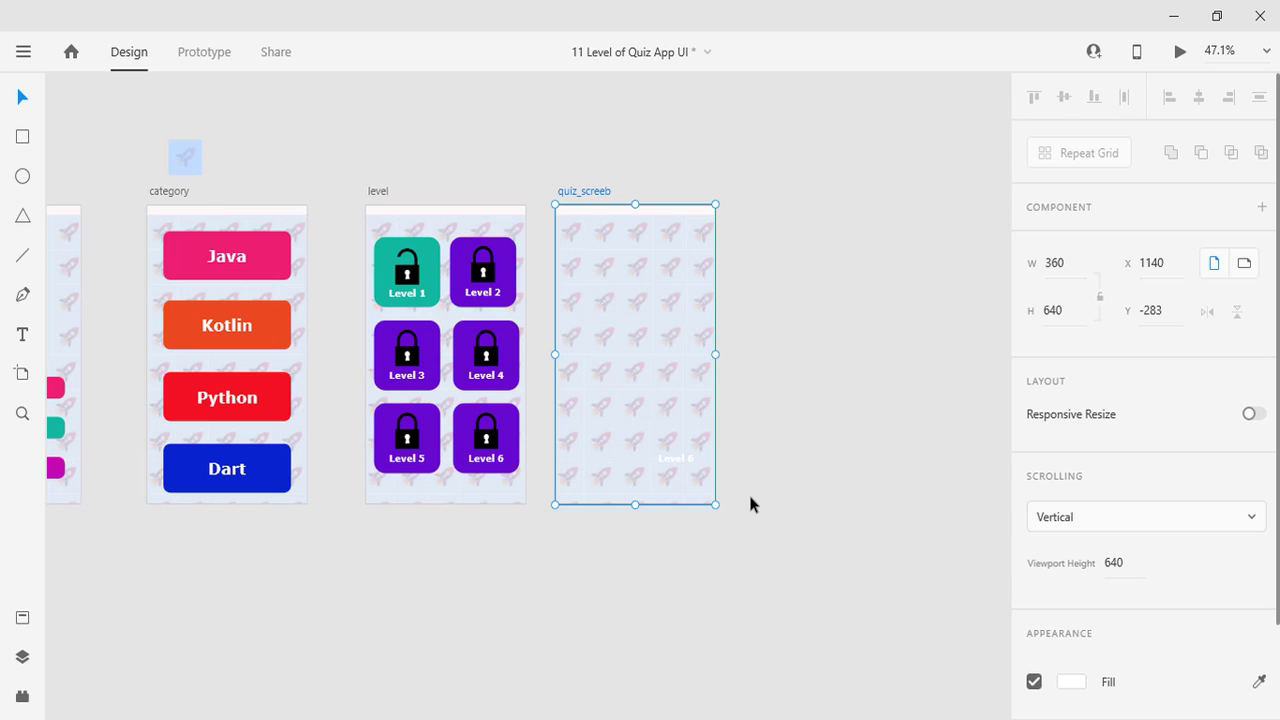
Fix the typo in the quiz_screen name and place a duplicate below the level artboard.
{"action": "left_click", "coordinate": [613, 195]}
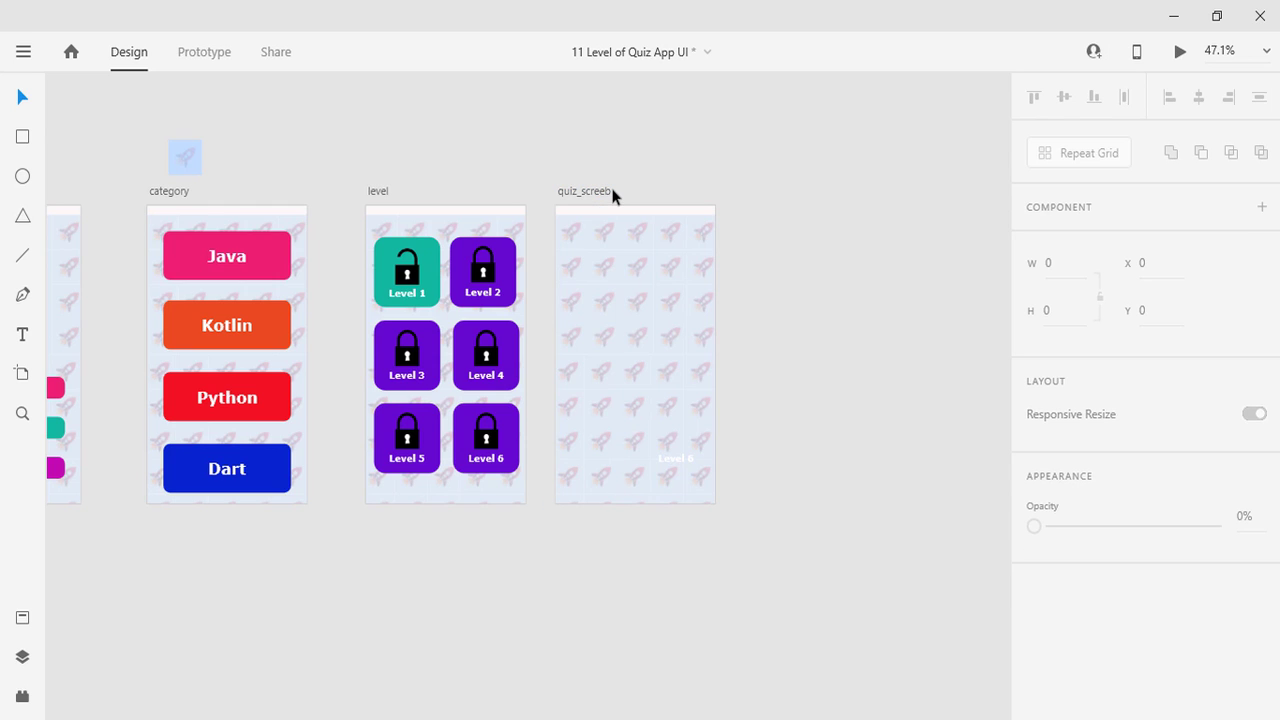
{"action": "double_click", "coordinate": [613, 195]}
{"action": "key", "text": "Right"}
{"action": "key", "text": "BackSpace"}
{"action": "type", "text": "n"}
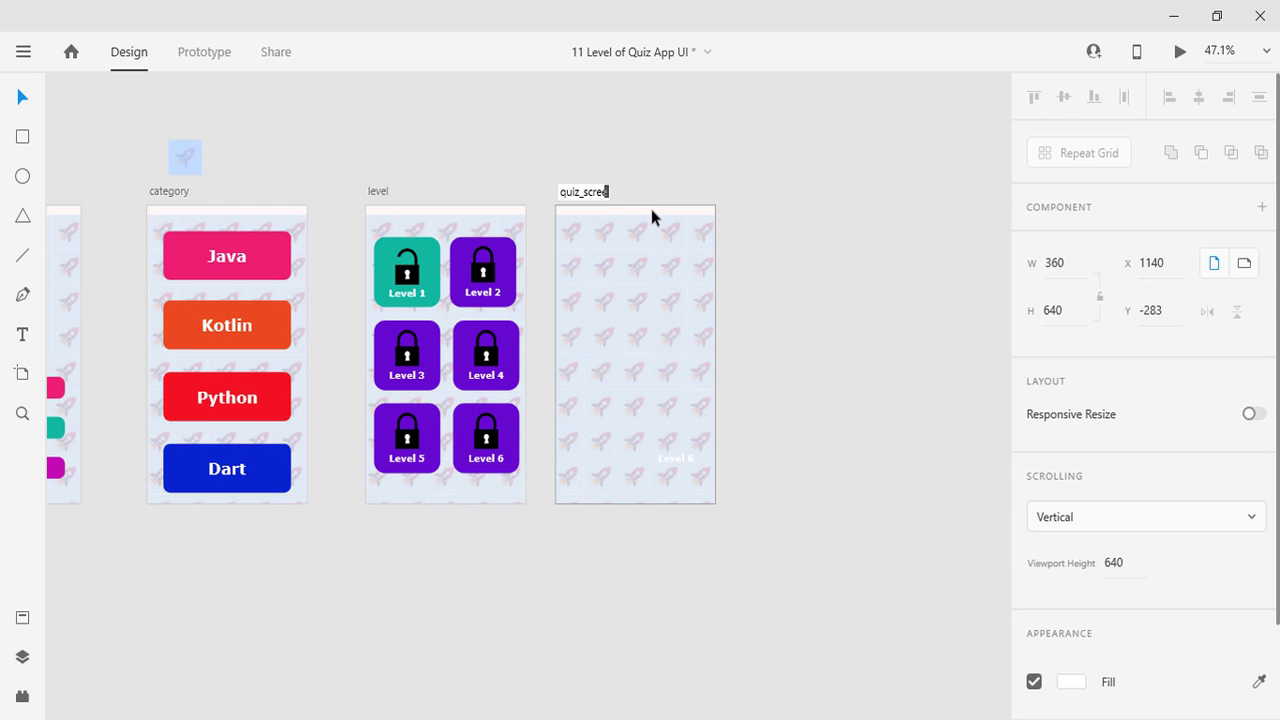
{"action": "key", "text": "Return"}
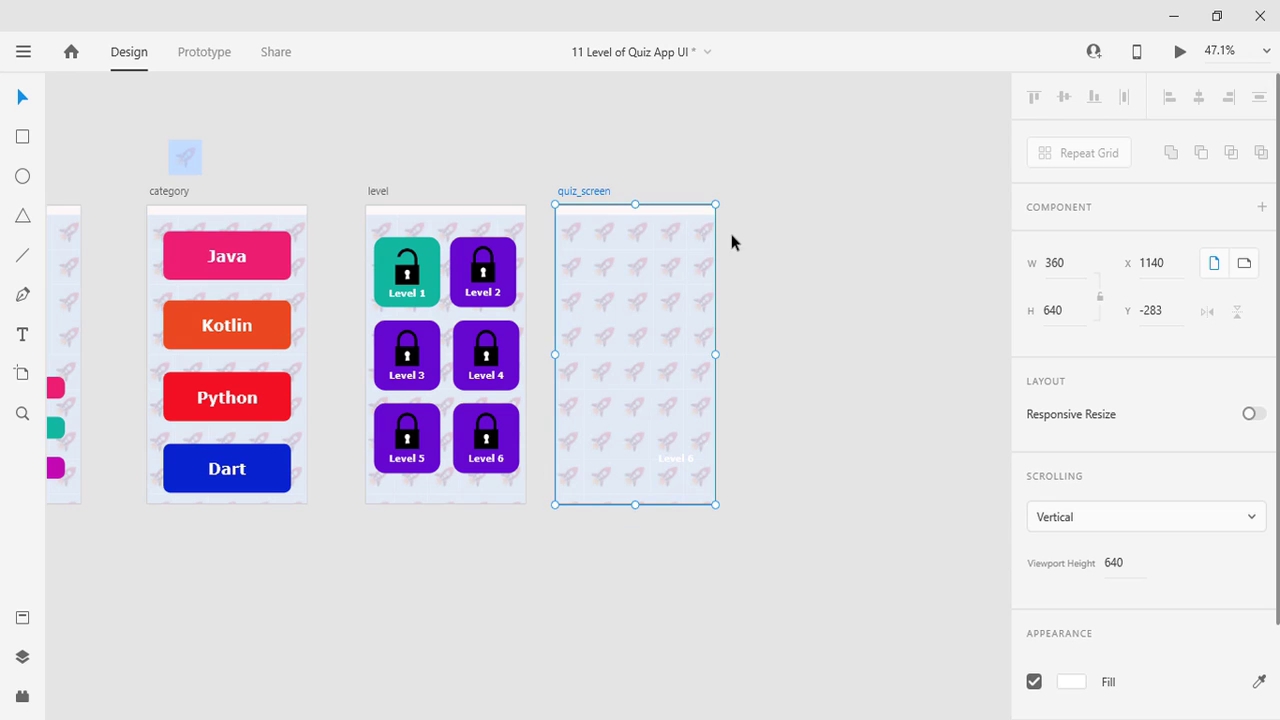
{"action": "key", "text": "ctrl+d"}
{"action": "left_click_drag", "start_coordinate": [753, 209], "coordinate": [400, 545]}
Move the quiz_screen copy left under the level artboard and rename it settings.
{"action": "left_click_drag", "start_coordinate": [533, 487], "coordinate": [595, 267]}
{"action": "scroll", "coordinate": [595, 267], "scroll_direction": "down", "scroll_amount": 1}
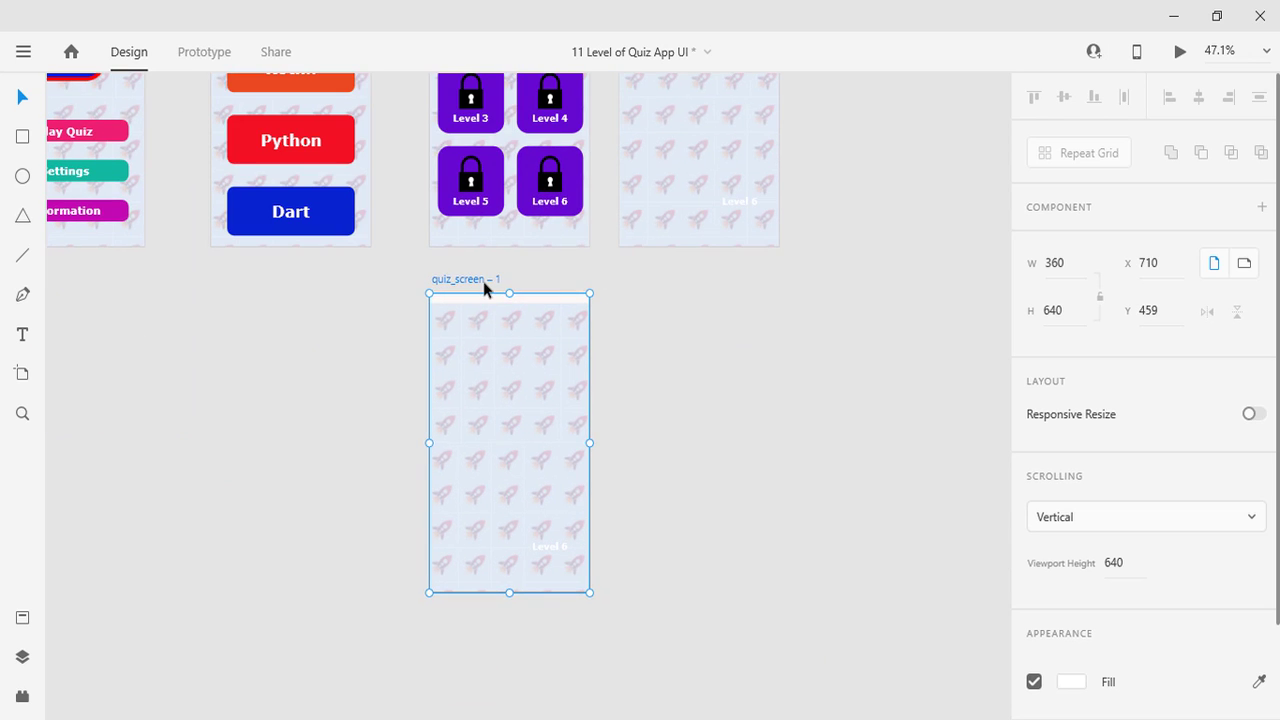
{"action": "double_click", "coordinate": [481, 279]}
{"action": "type", "text": "sett"}
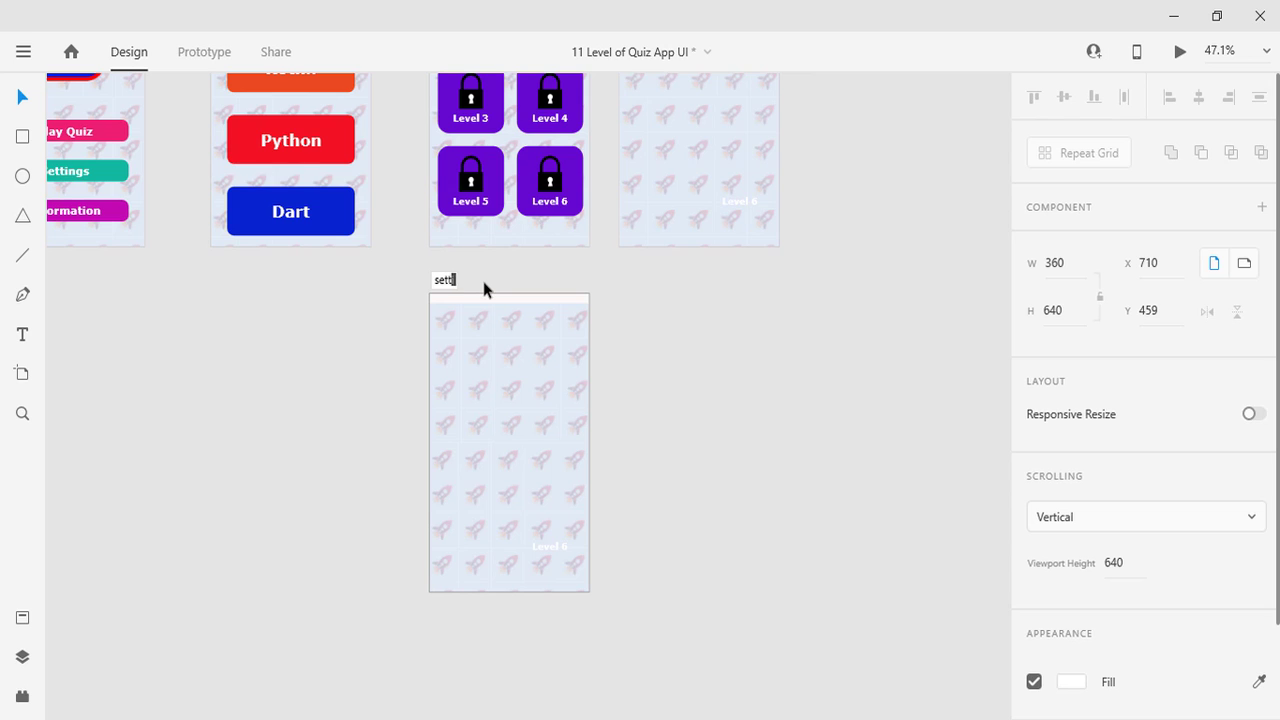
{"action": "type", "text": "ings"}
{"action": "key", "text": "Return"}
Duplicate settings beside itself and name the new artboard result.
{"action": "key", "text": "ctrl+d"}
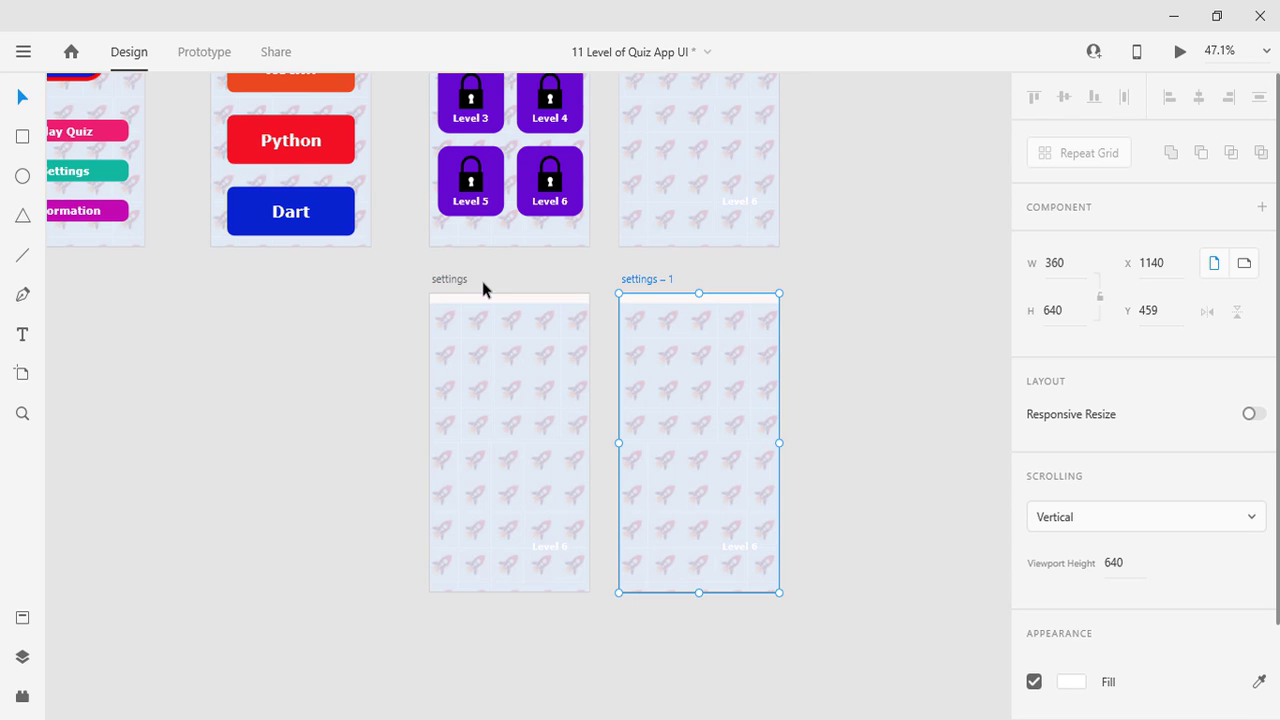
{"action": "left_click_drag", "start_coordinate": [649, 279], "coordinate": [658, 279]}
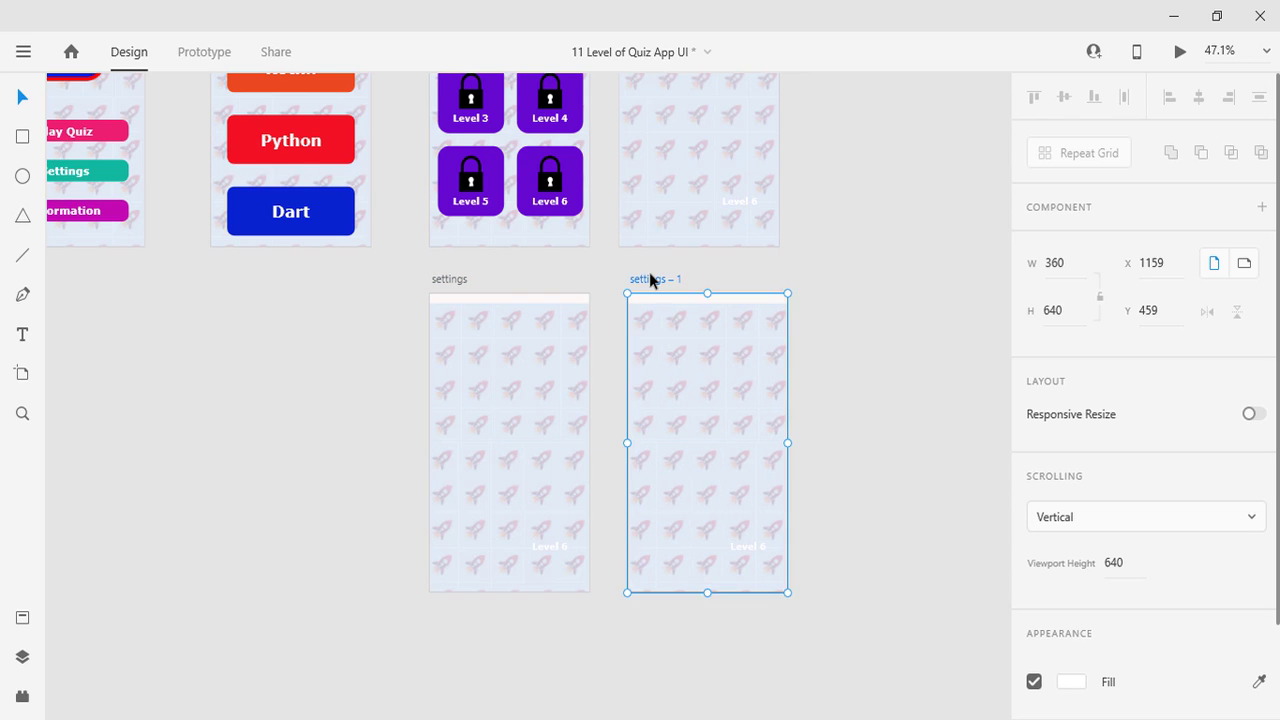
{"action": "double_click", "coordinate": [649, 280]}
{"action": "type", "text": "s"}
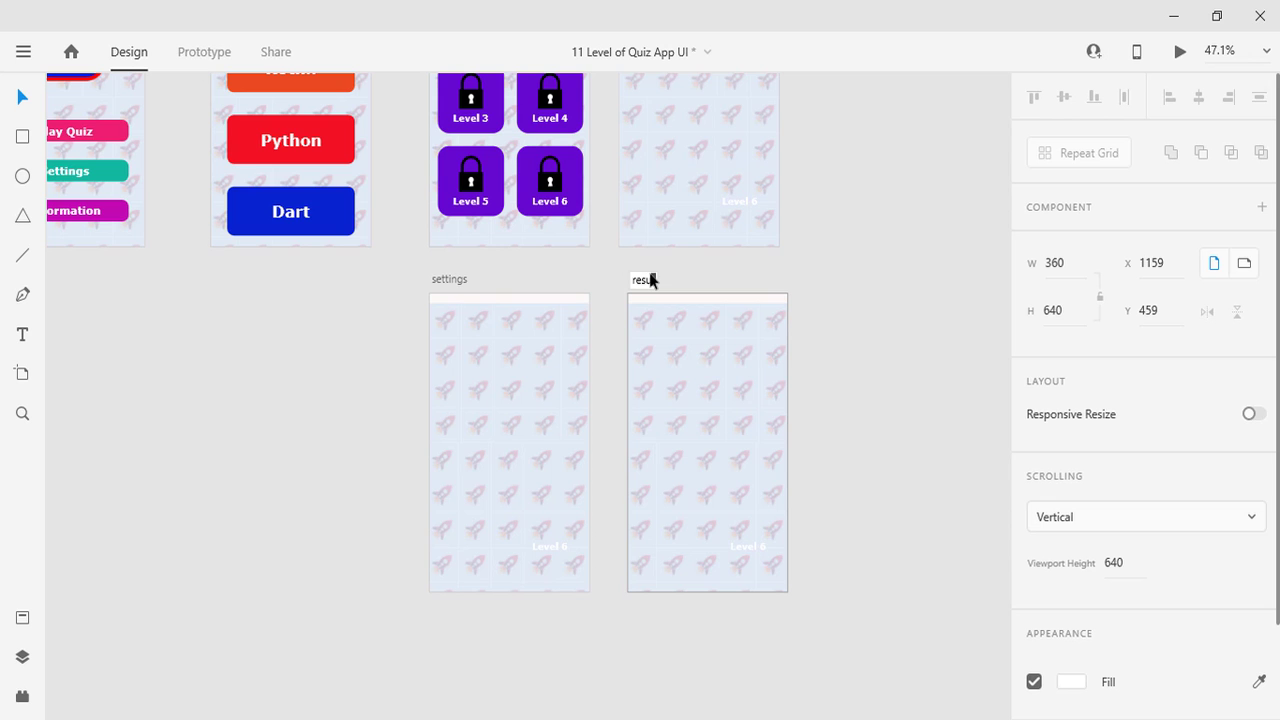
{"action": "type", "text": "u"}
{"action": "key", "text": "Return"}
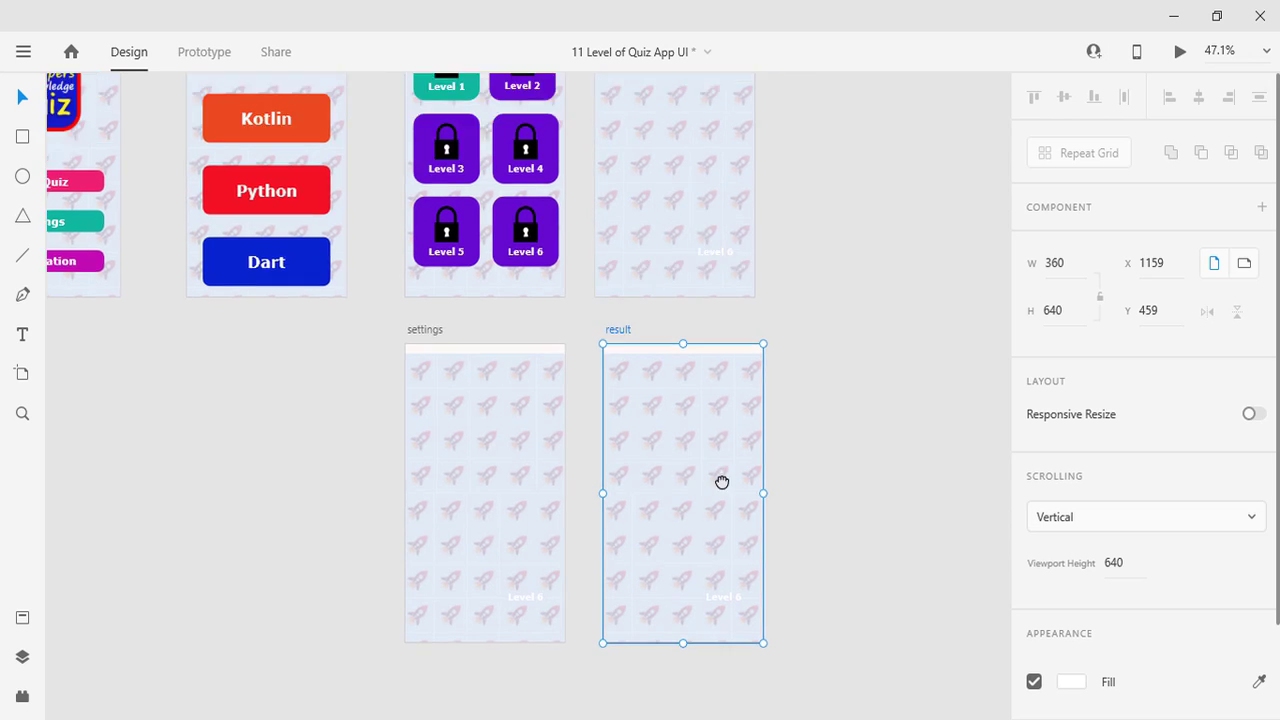
{"action": "scroll", "coordinate": [723, 480], "scroll_direction": "up", "scroll_amount": 5}
{"action": "scroll", "coordinate": [723, 480], "scroll_direction": "right", "scroll_amount": 3}
{"action": "scroll", "coordinate": [718, 413], "scroll_direction": "down", "scroll_amount": 1}
{"action": "scroll", "coordinate": [718, 413], "scroll_direction": "left", "scroll_amount": 1}
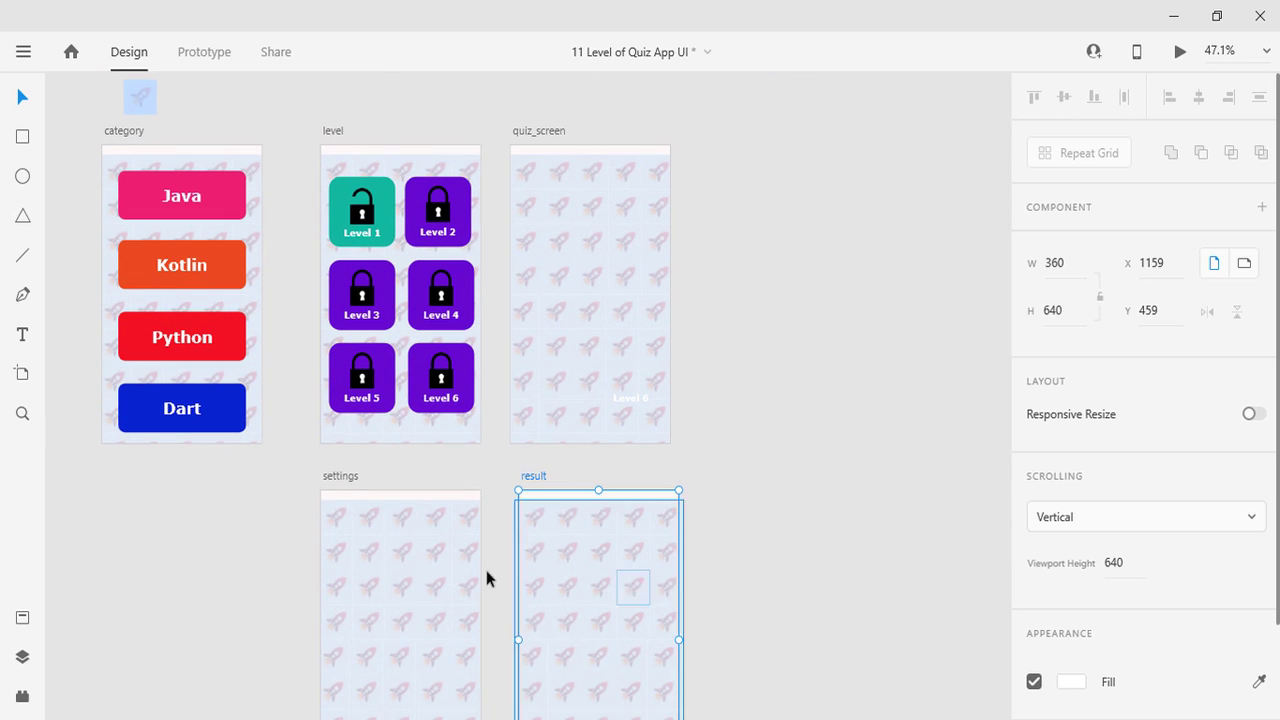
Nudge the result artboard so it lines up directly under quiz_screen.
{"action": "scroll", "coordinate": [742, 487], "scroll_direction": "down", "scroll_amount": 2}
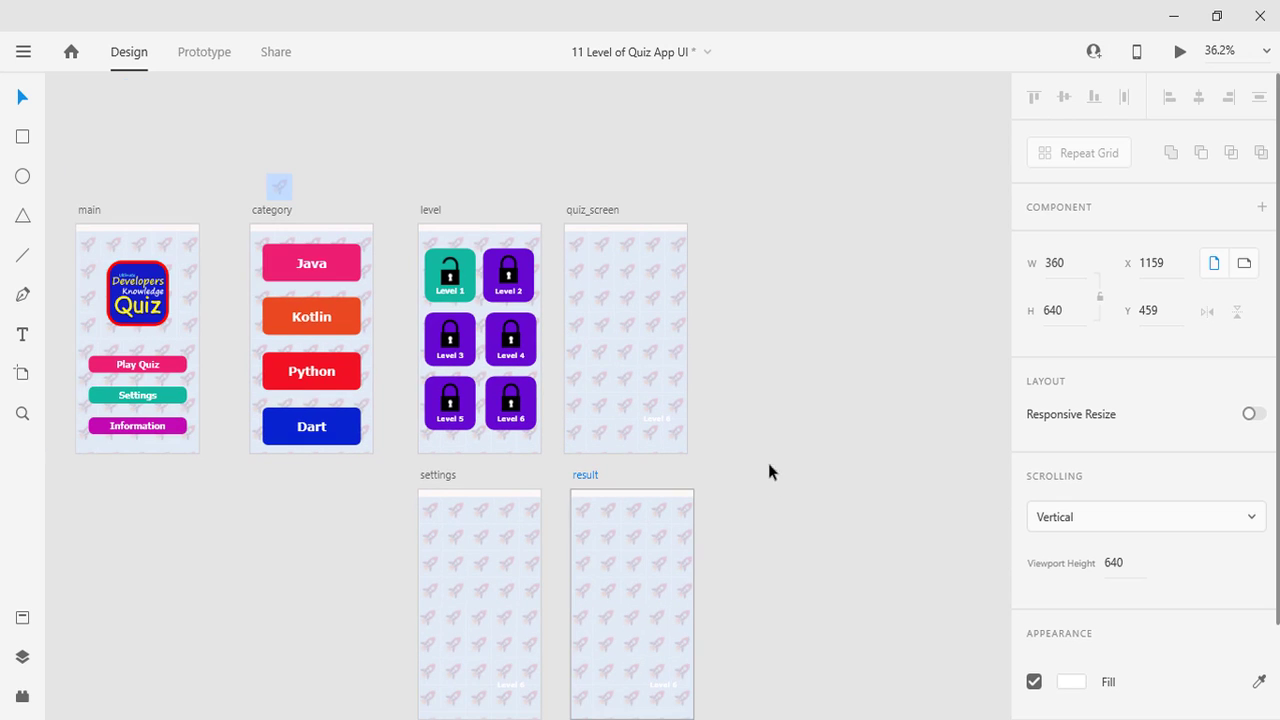
{"action": "left_click", "coordinate": [813, 428]}
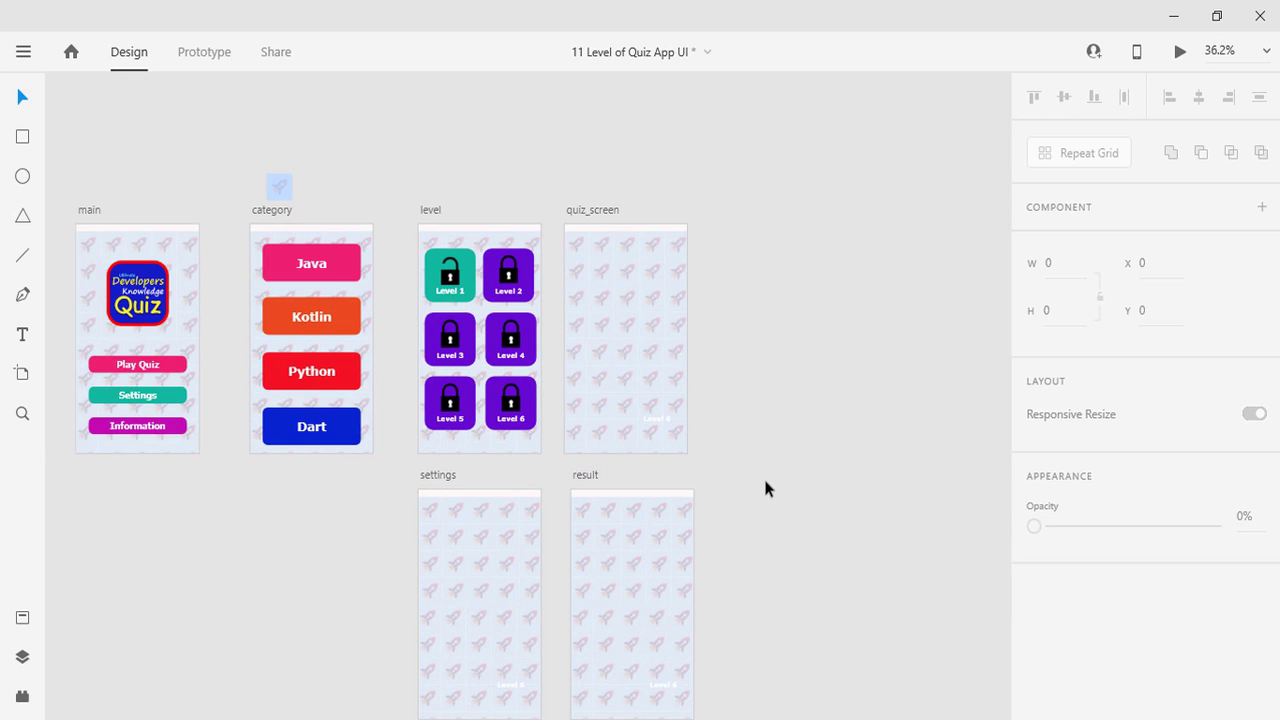
{"action": "mouse_move", "coordinate": [737, 455]}
{"action": "left_mouse_down"}
{"action": "mouse_move", "coordinate": [757, 437]}
{"action": "mouse_move", "coordinate": [805, 434]}
{"action": "left_mouse_up"}
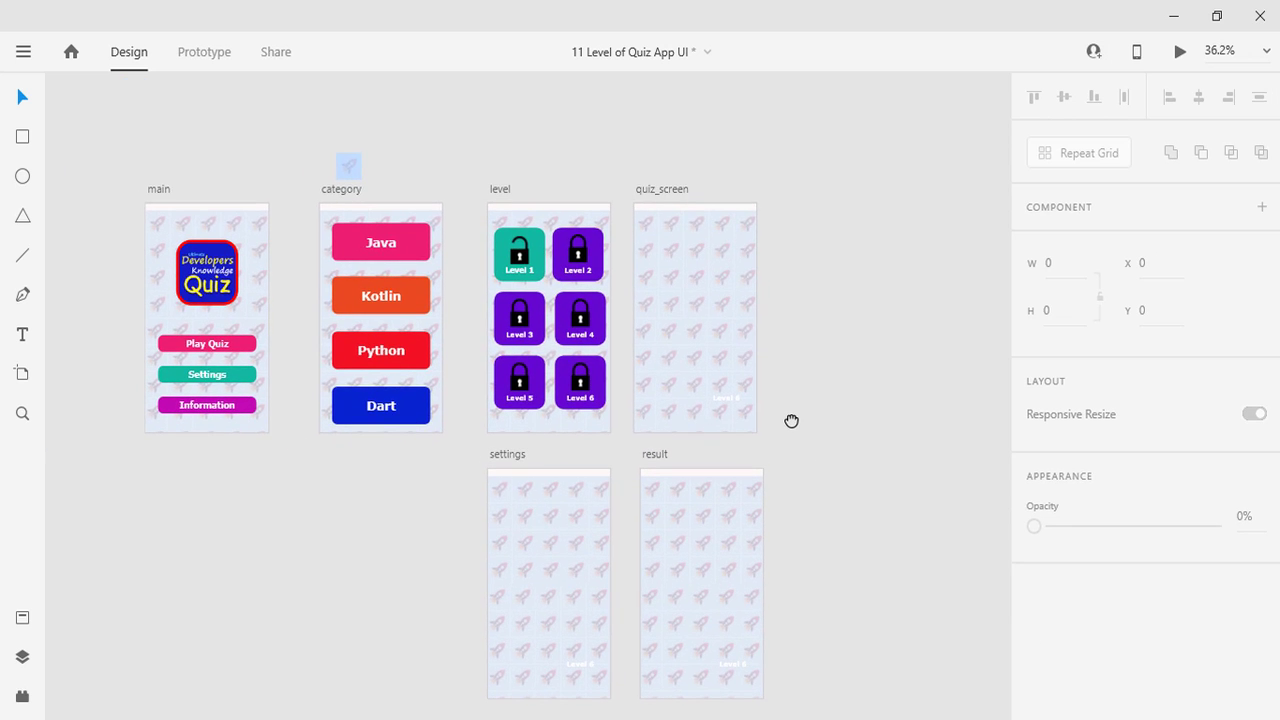
{"action": "left_click", "coordinate": [164, 188]}
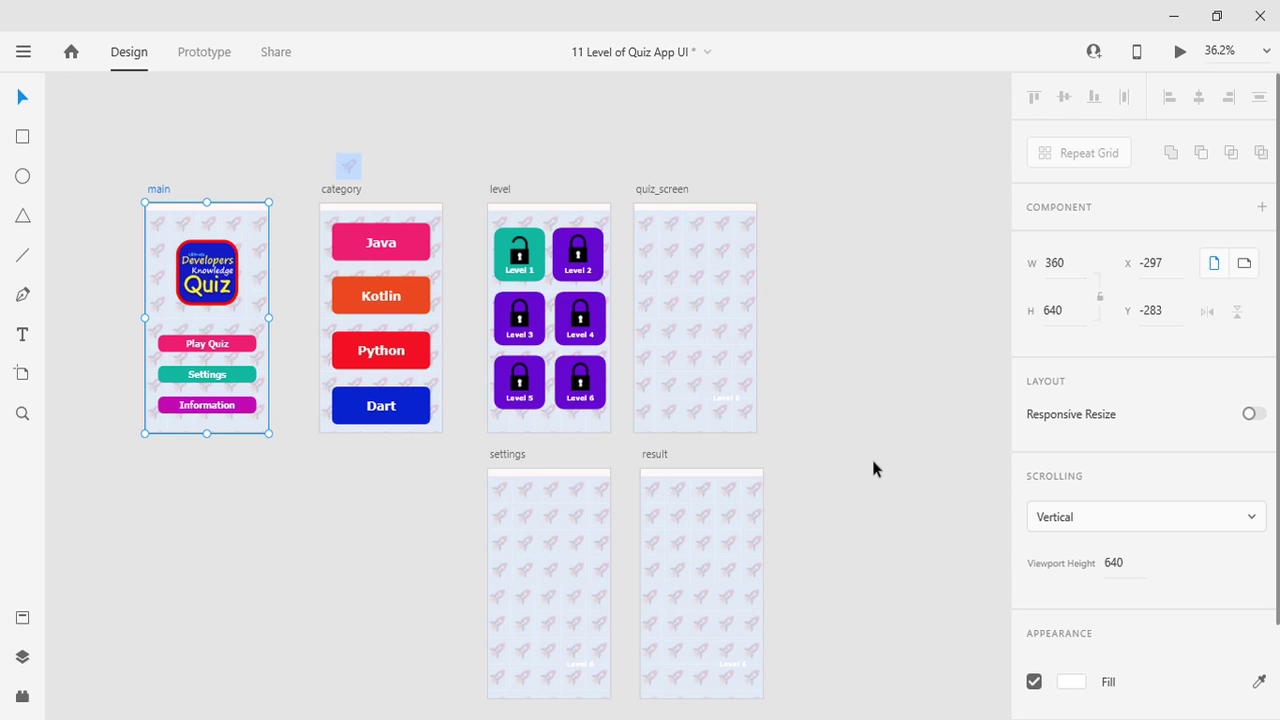
{"action": "left_click_drag", "start_coordinate": [871, 455], "coordinate": [851, 437]}
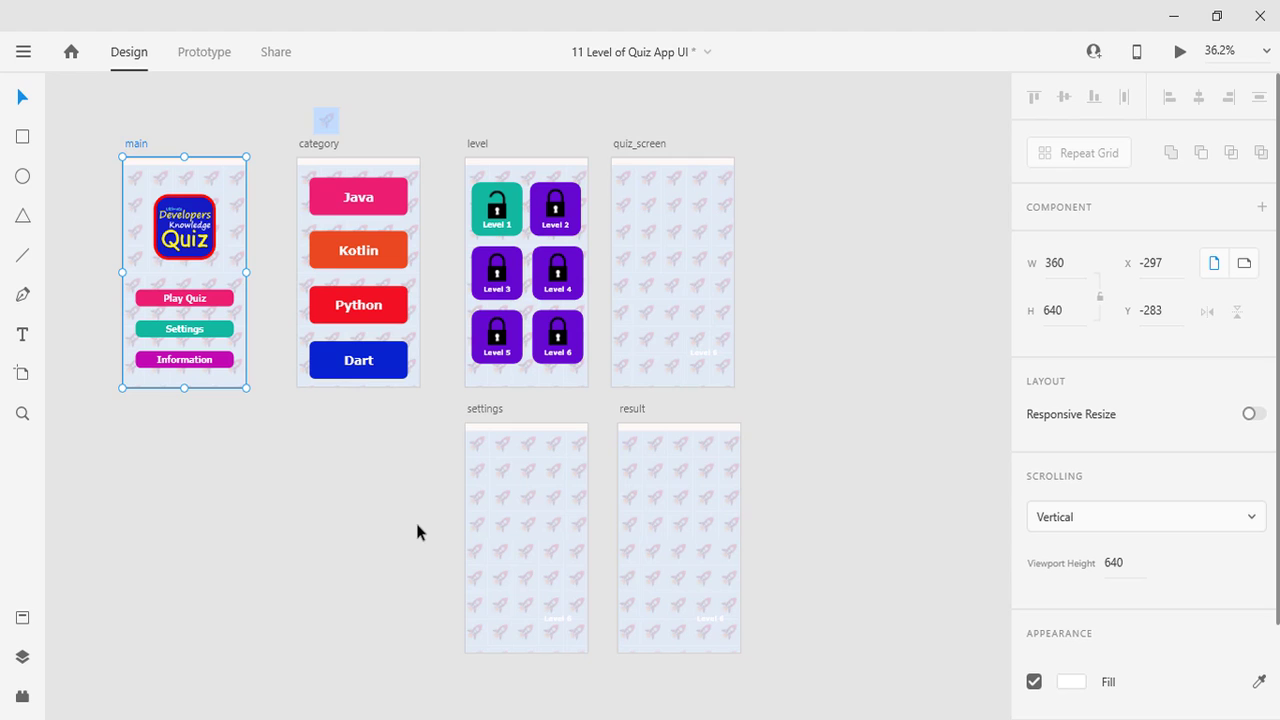
{"action": "left_click", "coordinate": [399, 549]}
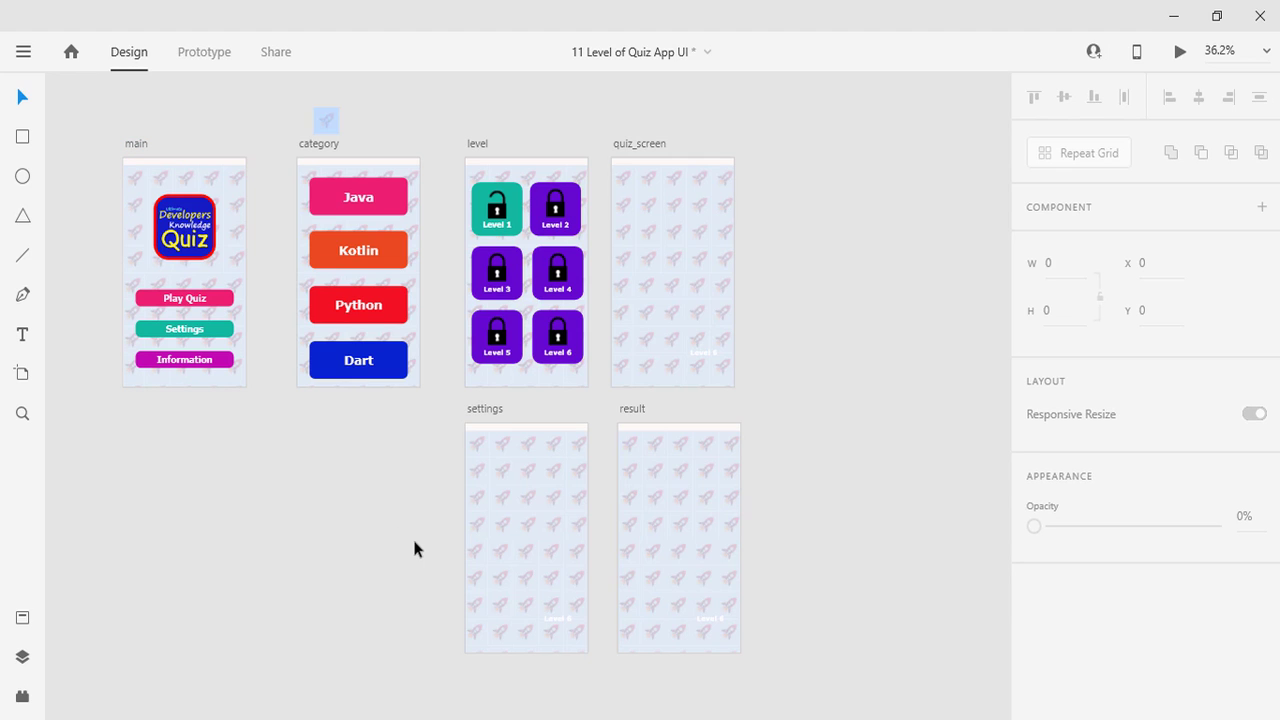
{"action": "left_click_drag", "start_coordinate": [638, 416], "coordinate": [632, 414]}
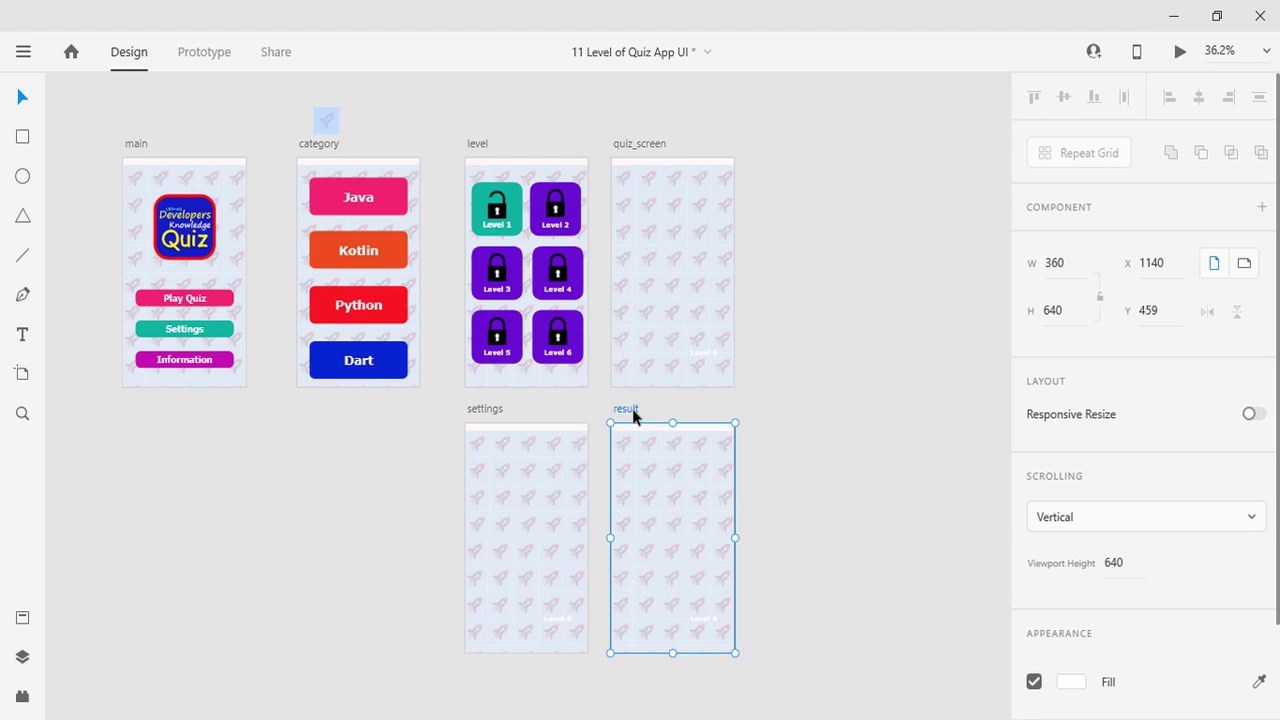
{"action": "left_click", "coordinate": [366, 453]}
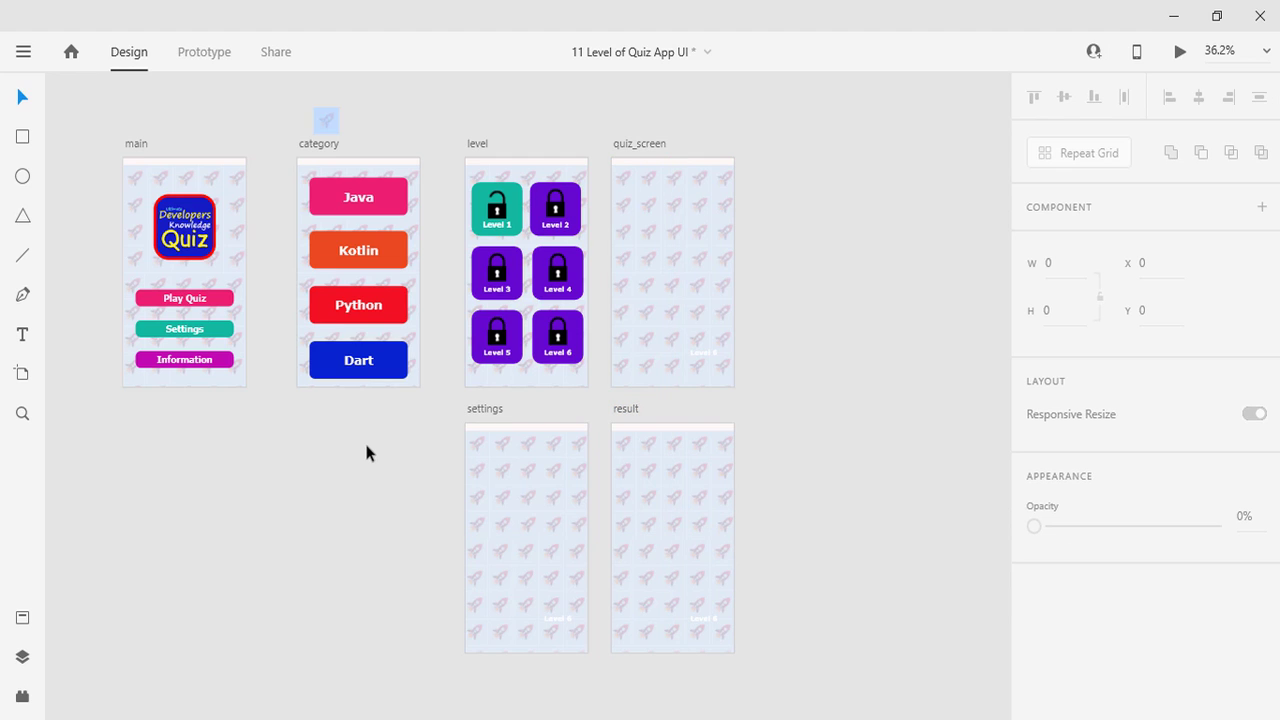